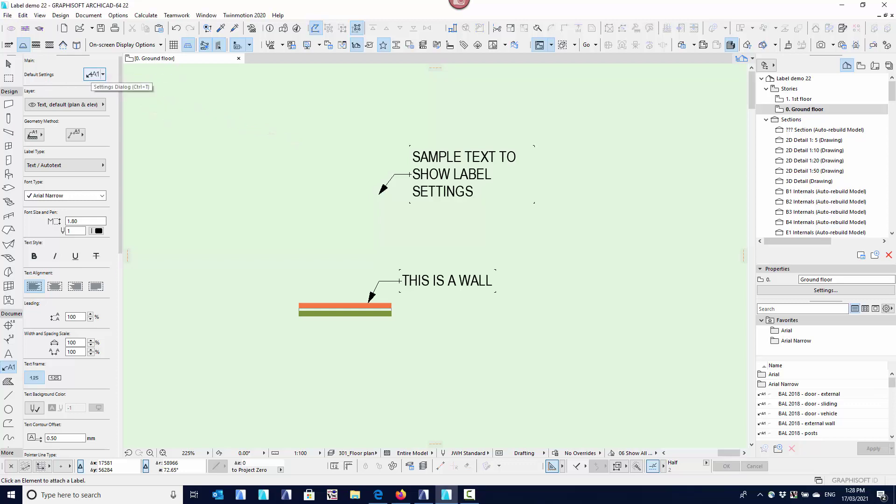
Examine the Label tool's default settings dialog and its list of saved label favorites
{"action": "left_click", "coordinate": [92, 75]}
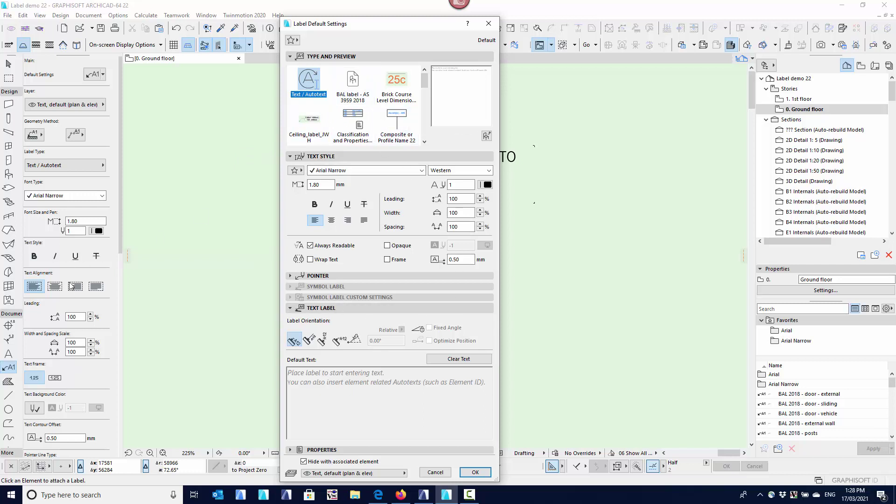
{"action": "left_click", "coordinate": [488, 25]}
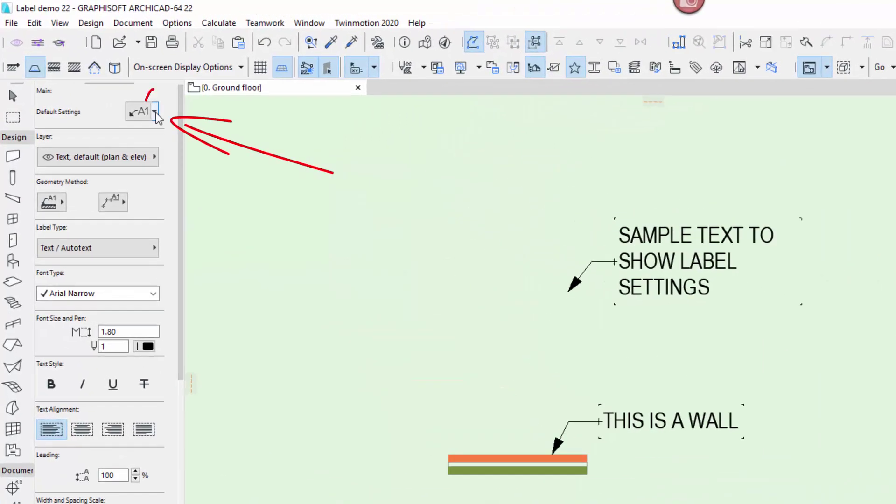
{"action": "left_click", "coordinate": [156, 117]}
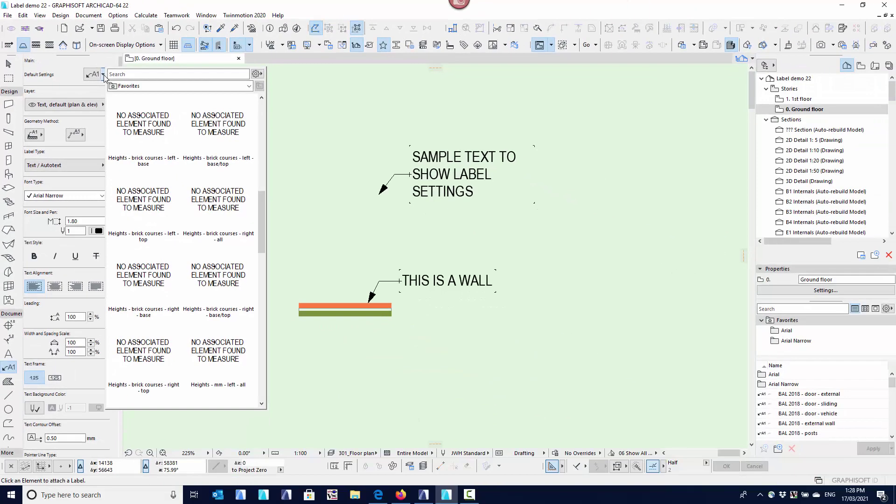
{"action": "left_click", "coordinate": [96, 73]}
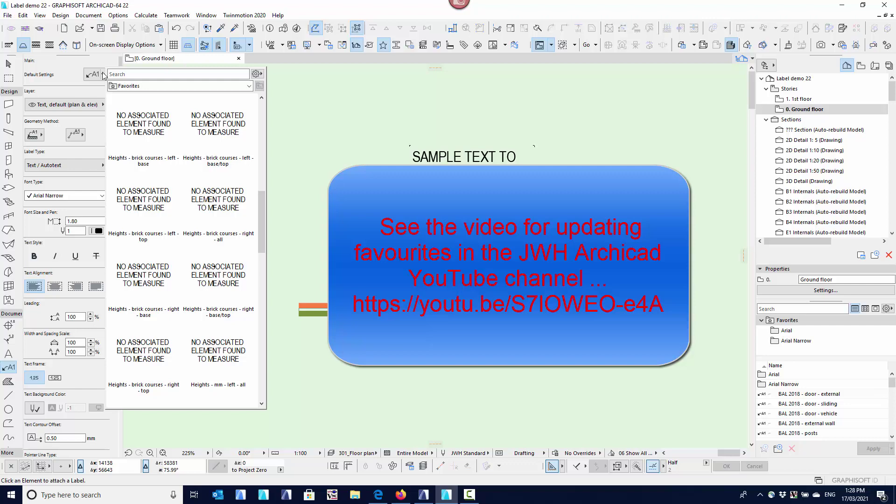
{"action": "left_click", "coordinate": [104, 76]}
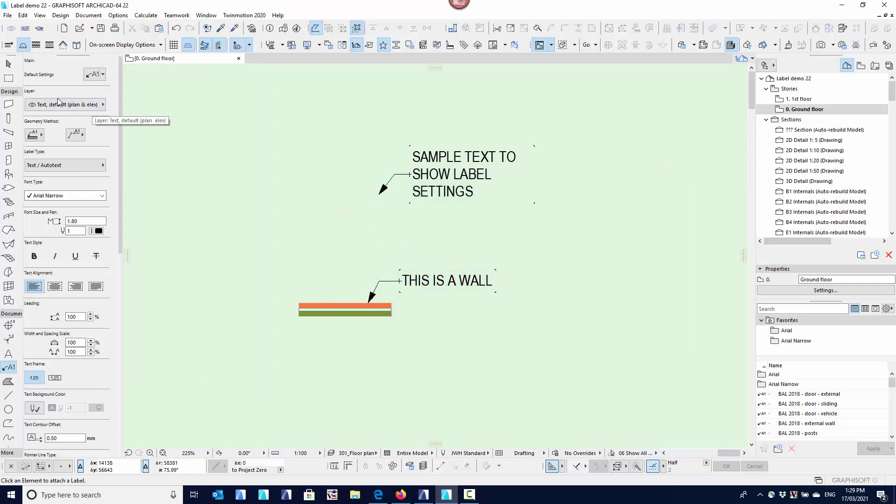
Examine the label's layer choice and its Associative/Independent and Simple/Detailed geometry methods
{"action": "left_click", "coordinate": [90, 108]}
{"action": "left_click", "coordinate": [91, 109]}
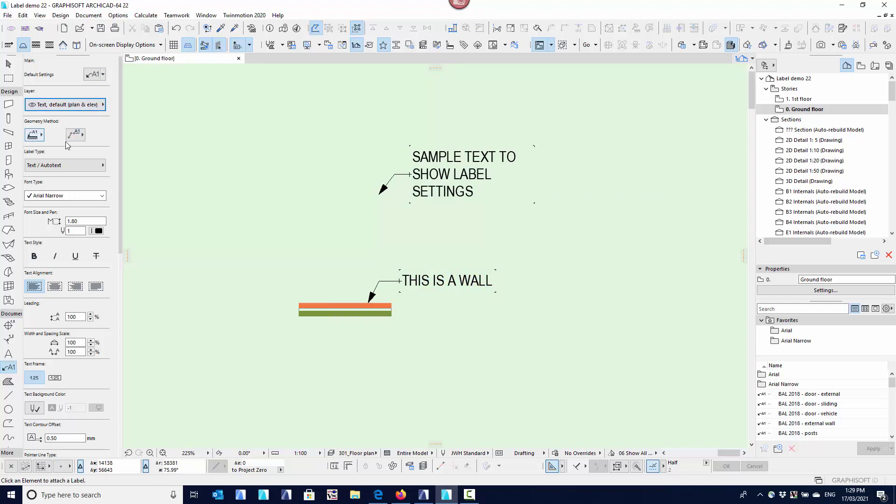
{"action": "left_click", "coordinate": [40, 139]}
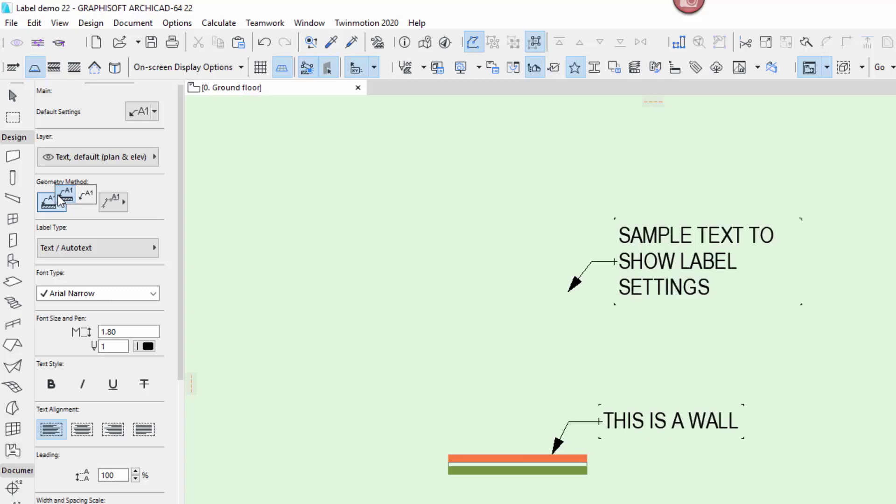
{"action": "left_click", "coordinate": [68, 196]}
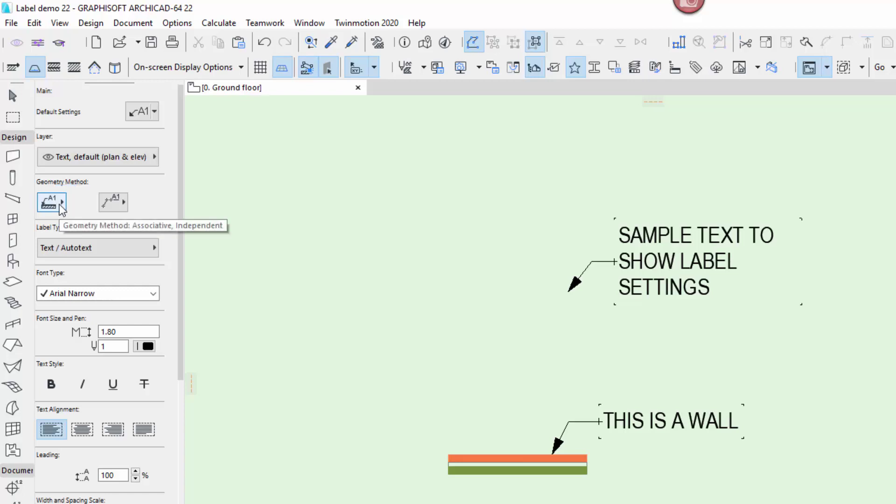
{"action": "left_click", "coordinate": [61, 199]}
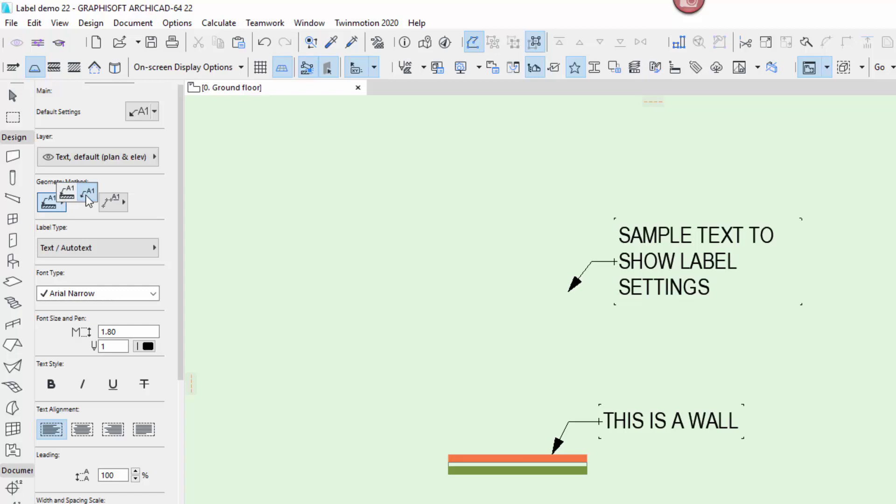
{"action": "left_click", "coordinate": [63, 214]}
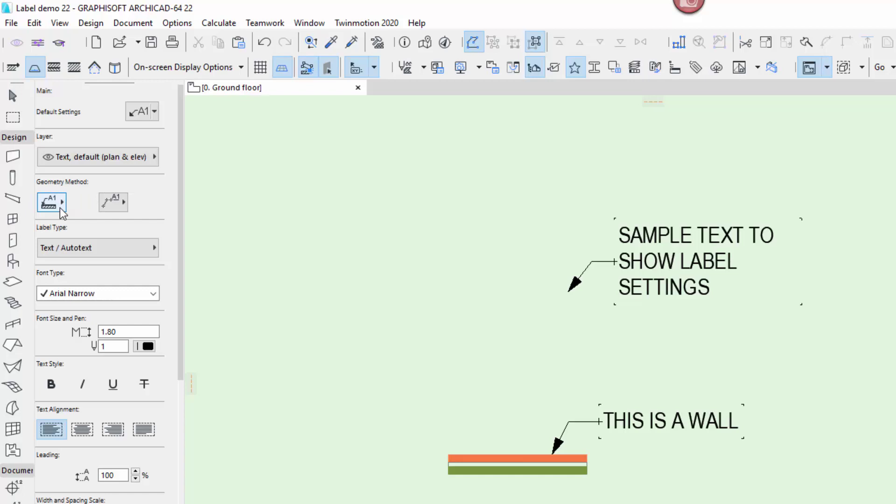
{"action": "left_click", "coordinate": [118, 209]}
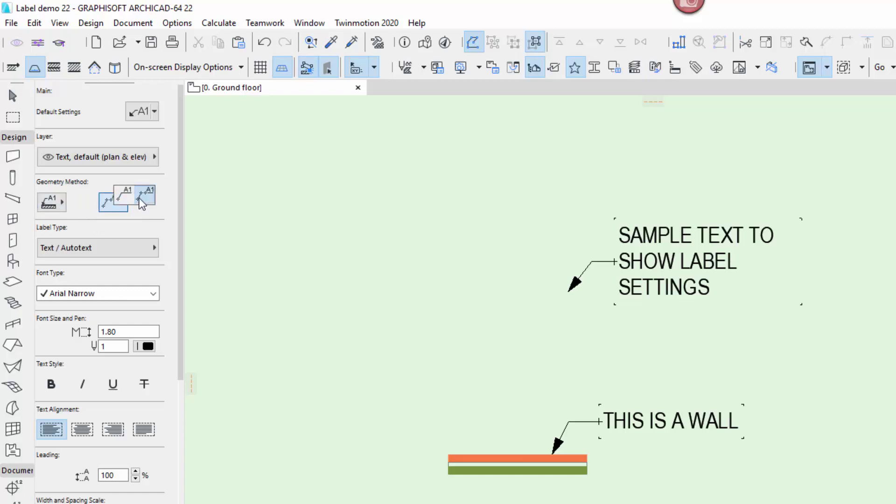
{"action": "left_click", "coordinate": [125, 196]}
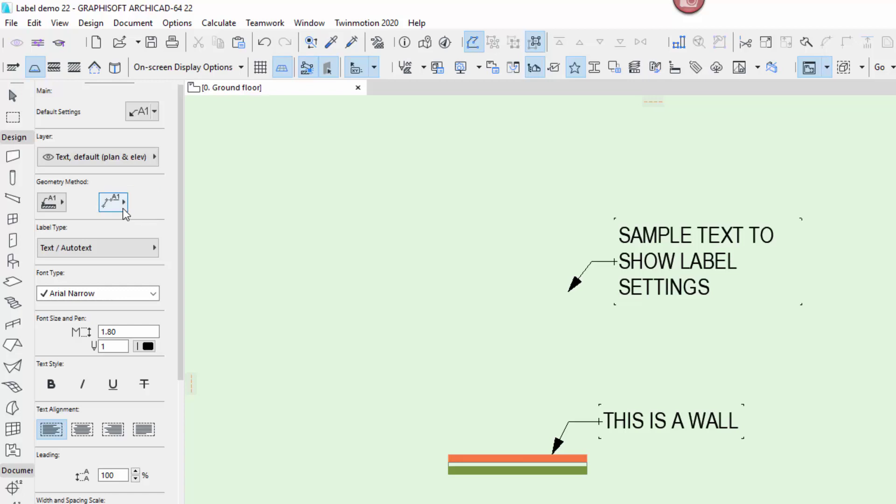
Set the label geometry method to Simple and place a label in the empty area above the existing sample text label
{"action": "left_click", "coordinate": [123, 208]}
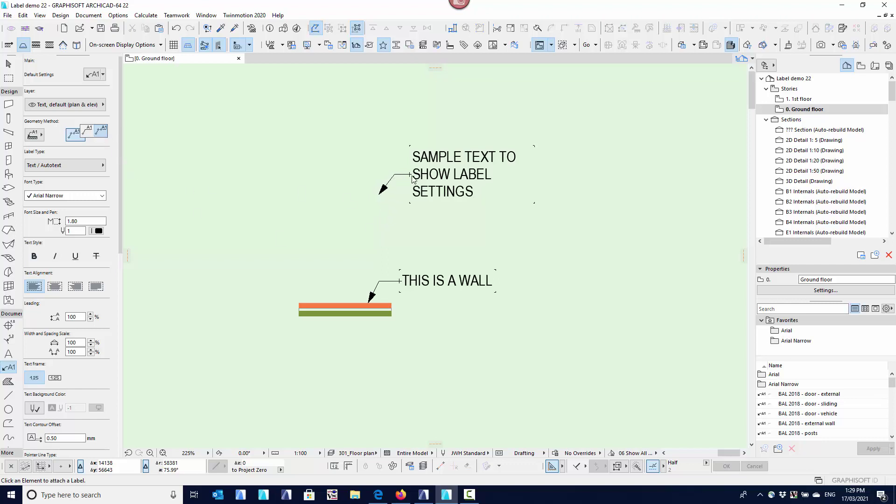
{"action": "left_click", "coordinate": [88, 131]}
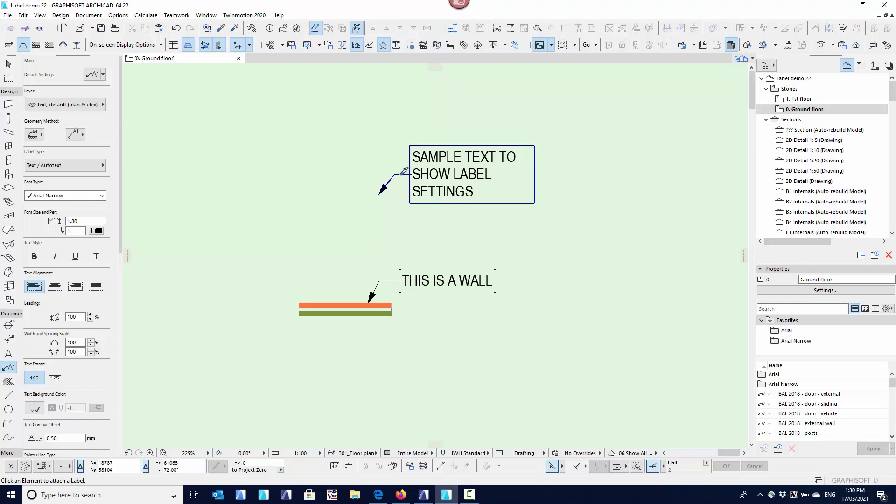
{"action": "middle_click_drag", "start_coordinate": [335, 172], "coordinate": [325, 351]}
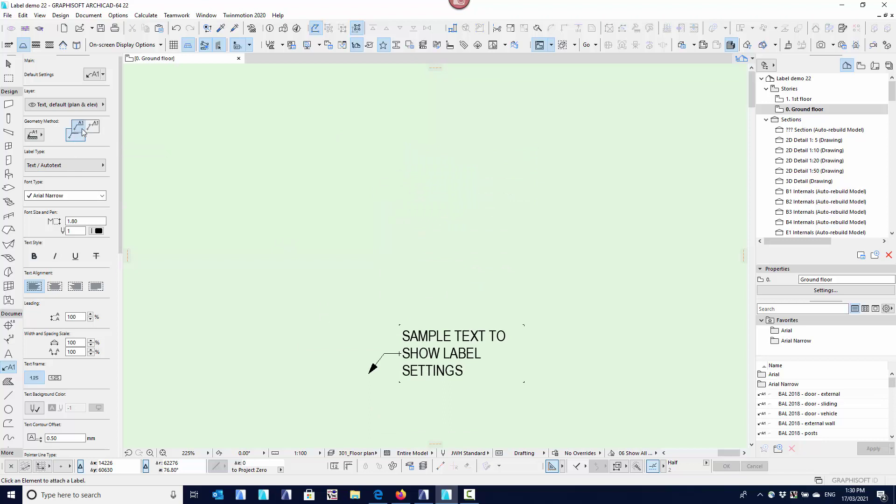
{"action": "left_click", "coordinate": [361, 228]}
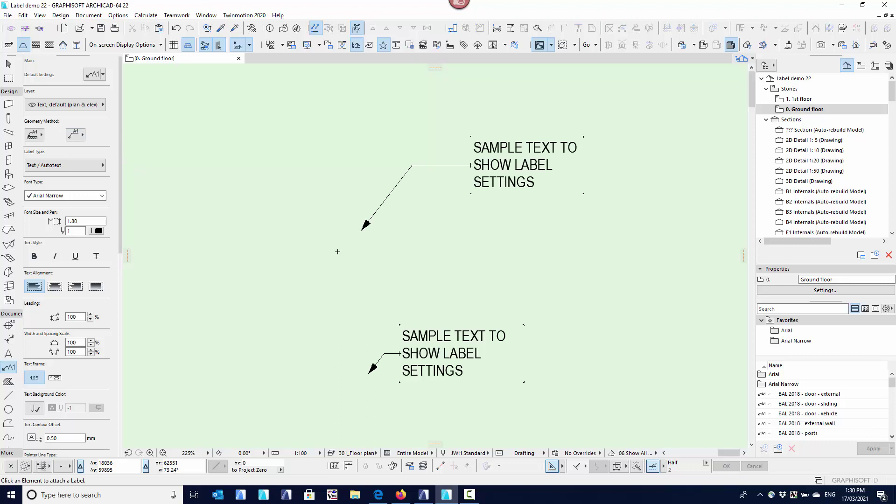
Set the geometry method to Detailed and place a label with a short bent leader up and left of the simple label
{"action": "scroll", "coordinate": [337, 250], "scroll_direction": "up", "scroll_amount": 3}
{"action": "left_click", "coordinate": [75, 134]}
{"action": "left_click", "coordinate": [98, 133]}
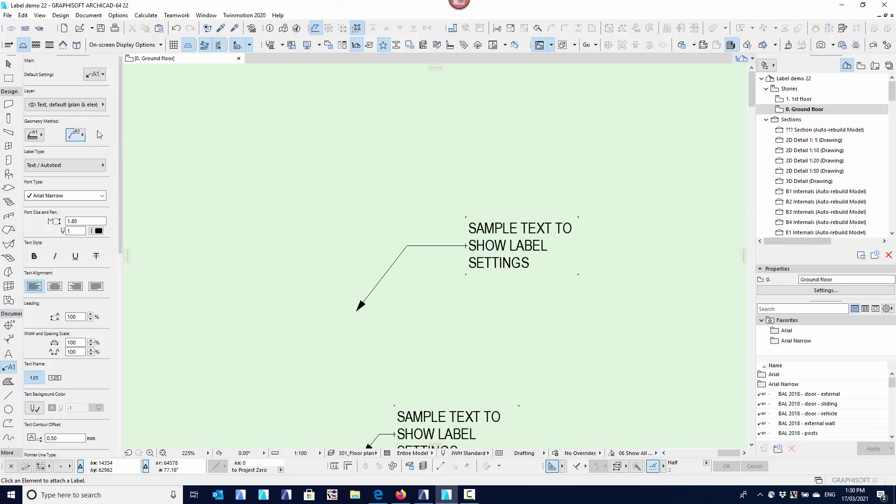
{"action": "left_click", "coordinate": [290, 224]}
{"action": "left_click", "coordinate": [301, 204]}
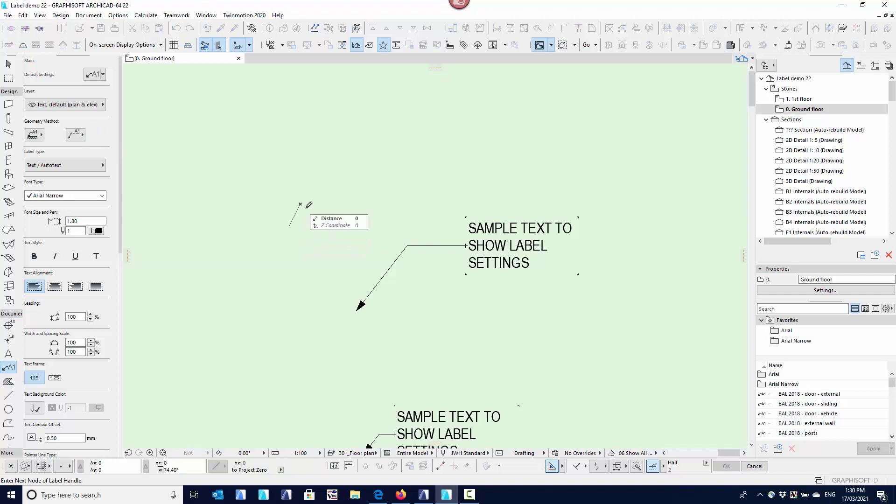
{"action": "left_click", "coordinate": [316, 206]}
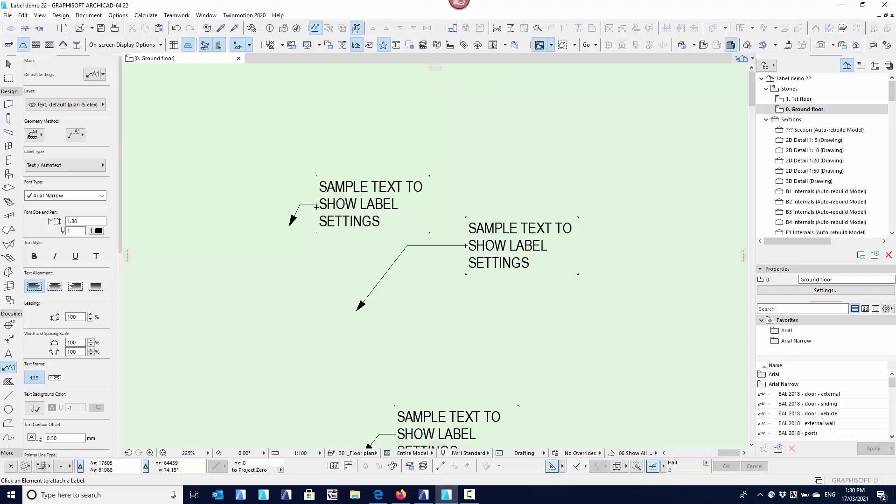
Place another detailed label whose leader points right, with its text on the far left of the arrow
{"action": "left_click", "coordinate": [307, 288]}
{"action": "left_click", "coordinate": [270, 282]}
{"action": "left_click", "coordinate": [230, 282]}
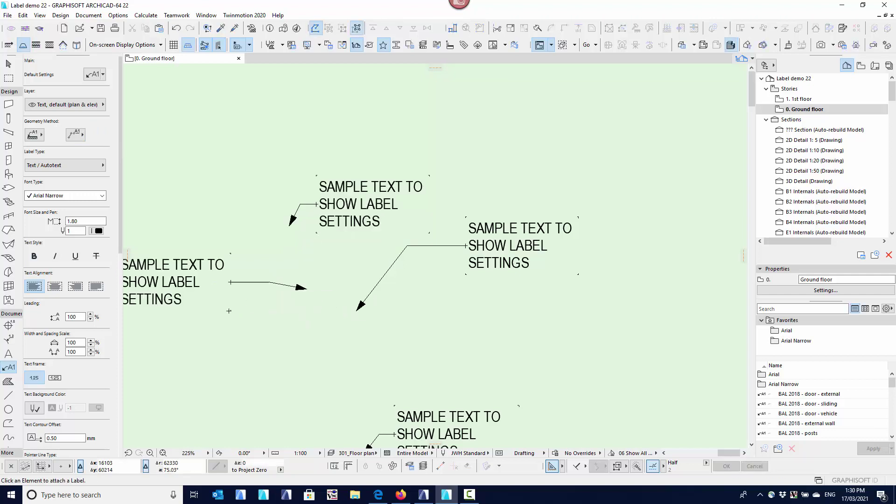
{"action": "scroll", "coordinate": [229, 311], "scroll_direction": "down", "scroll_amount": 4}
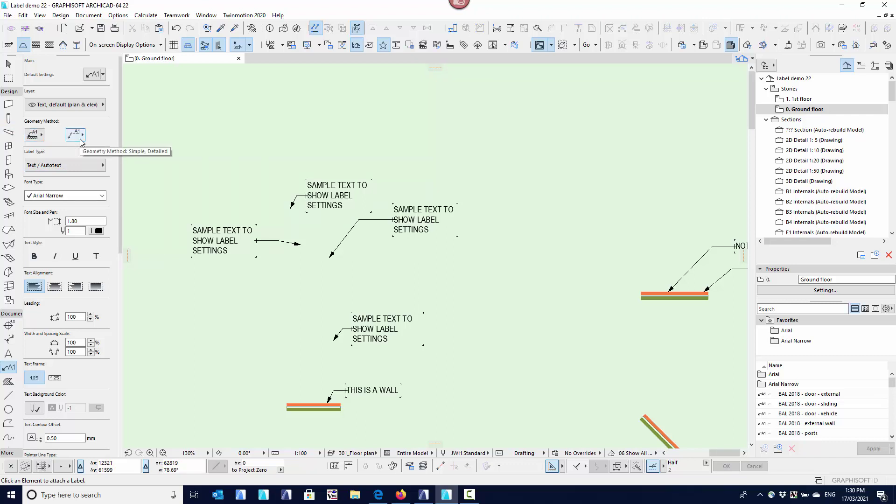
Review the available label types, keeping Text / Autotext, and look over the text settings
{"action": "left_click", "coordinate": [78, 169]}
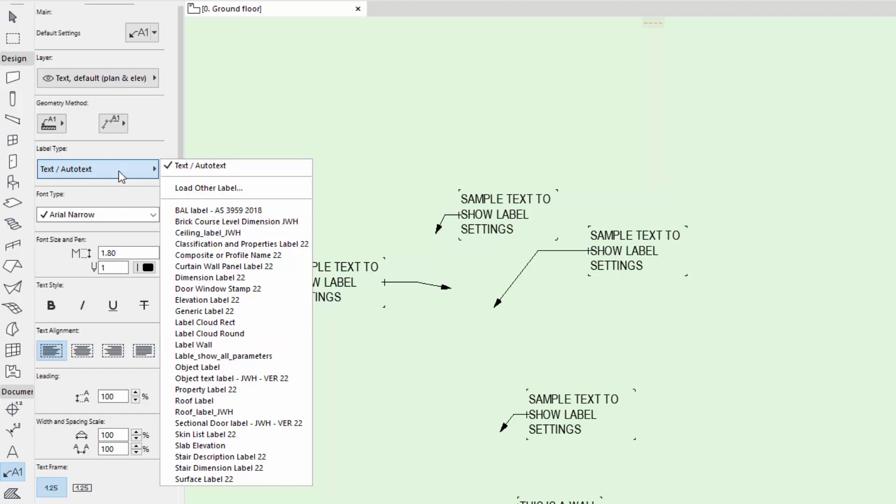
{"action": "left_click", "coordinate": [243, 167]}
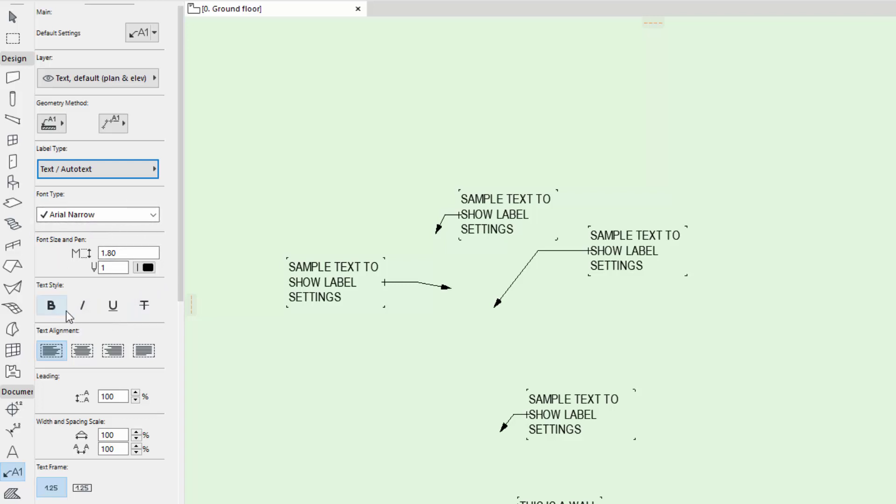
{"action": "scroll", "coordinate": [130, 321], "scroll_direction": "down", "scroll_amount": 3}
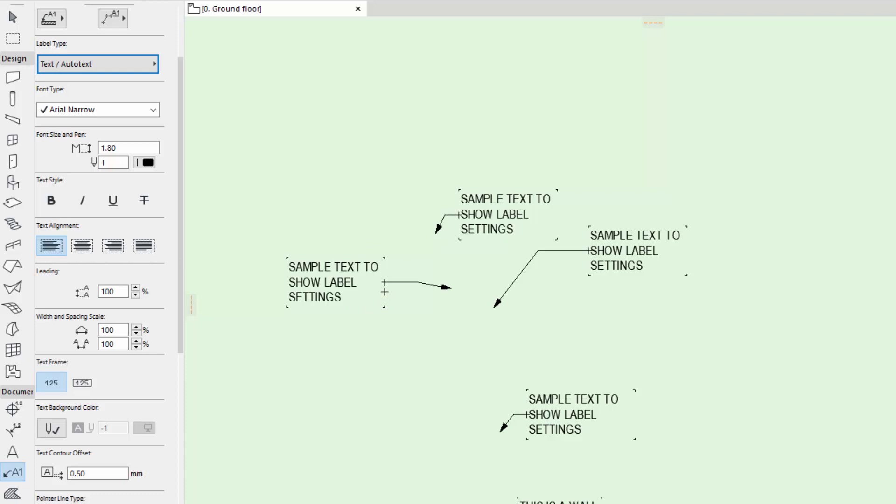
Right-align the text of the label whose leader points right
{"action": "scroll", "coordinate": [383, 293], "scroll_direction": "up", "scroll_amount": 3}
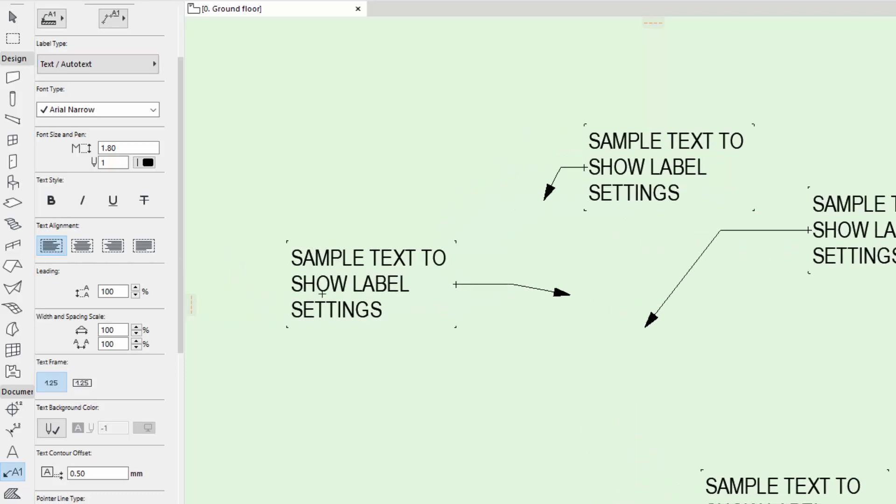
{"action": "left_click", "coordinate": [469, 284]}
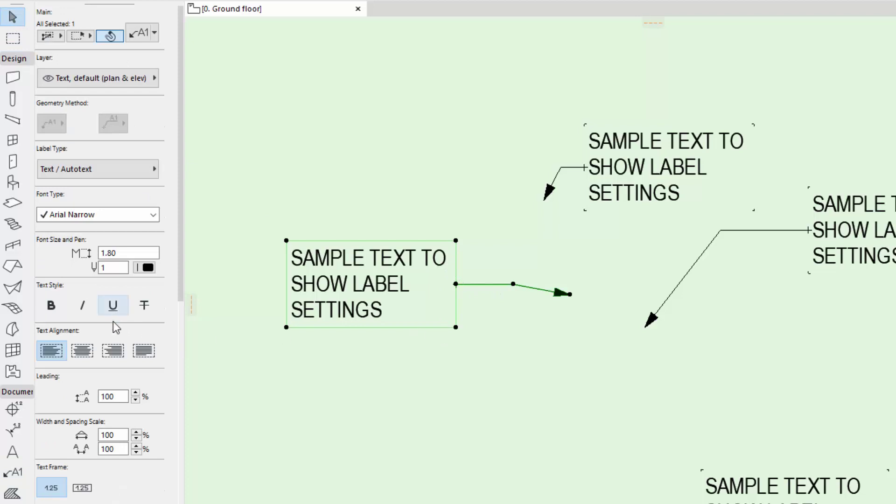
{"action": "left_click", "coordinate": [112, 351]}
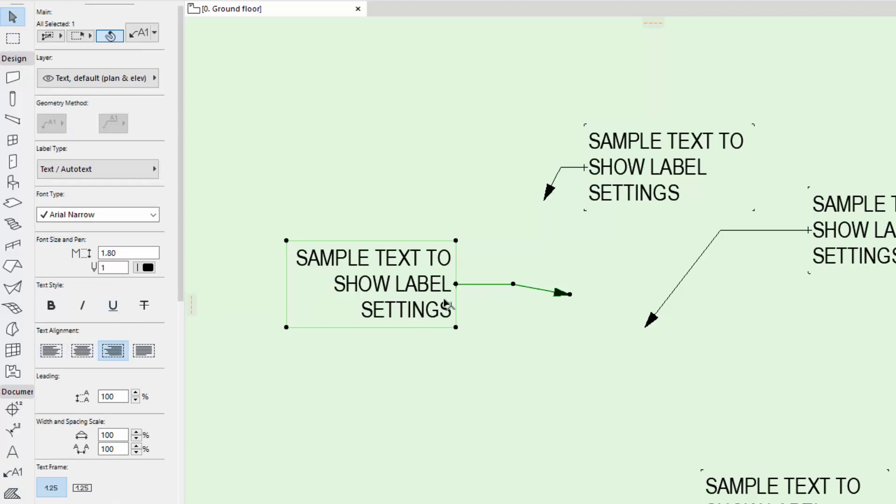
{"action": "left_click", "coordinate": [385, 369]}
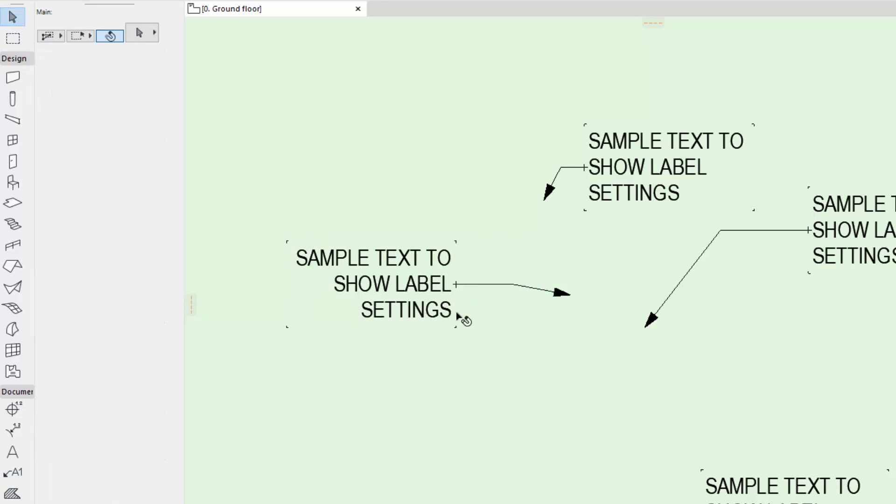
Try center alignment on the same label's text and return it to left alignment
{"action": "left_click", "coordinate": [479, 285]}
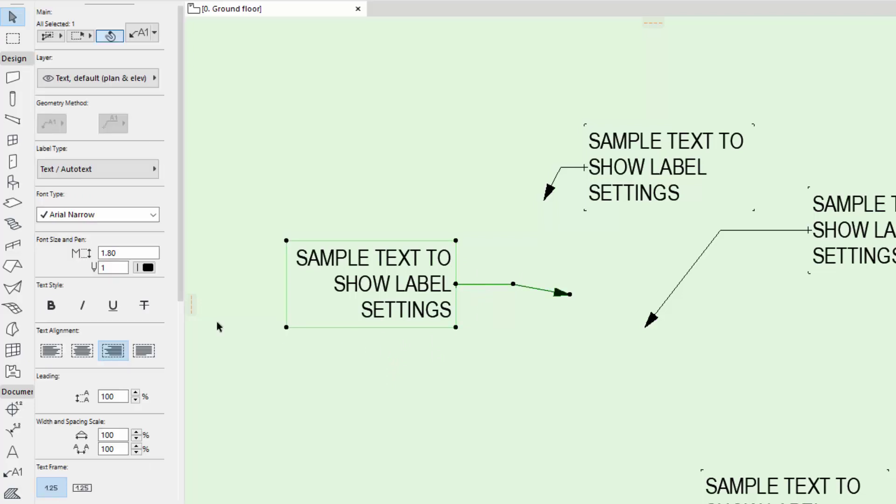
{"action": "left_click", "coordinate": [81, 351]}
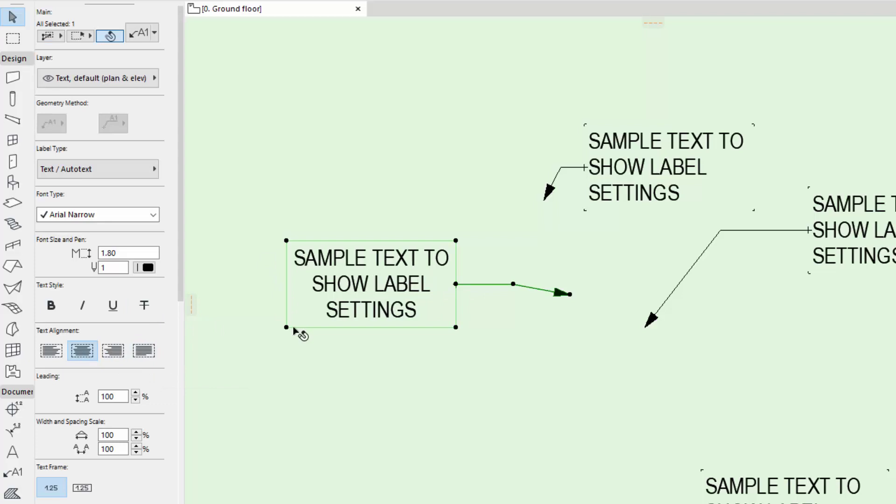
{"action": "left_click", "coordinate": [51, 350]}
{"action": "left_click", "coordinate": [405, 350]}
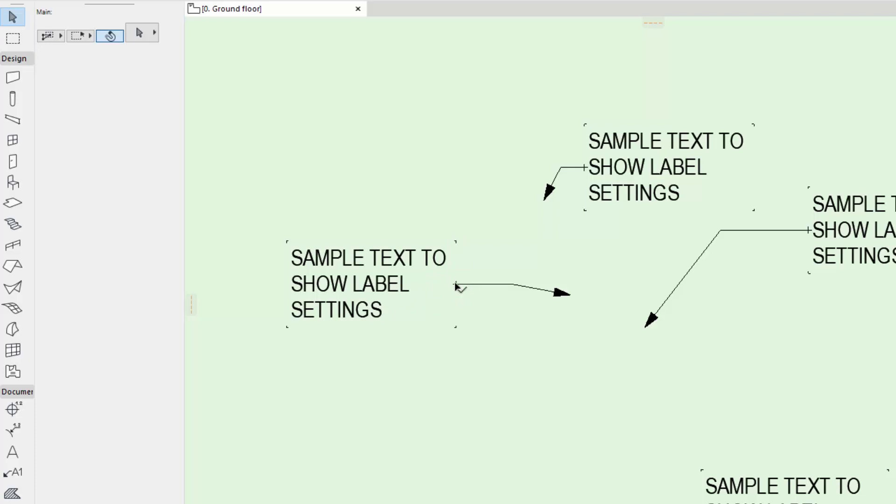
Try justified alignment on the label's text and restore left alignment
{"action": "left_click", "coordinate": [456, 328]}
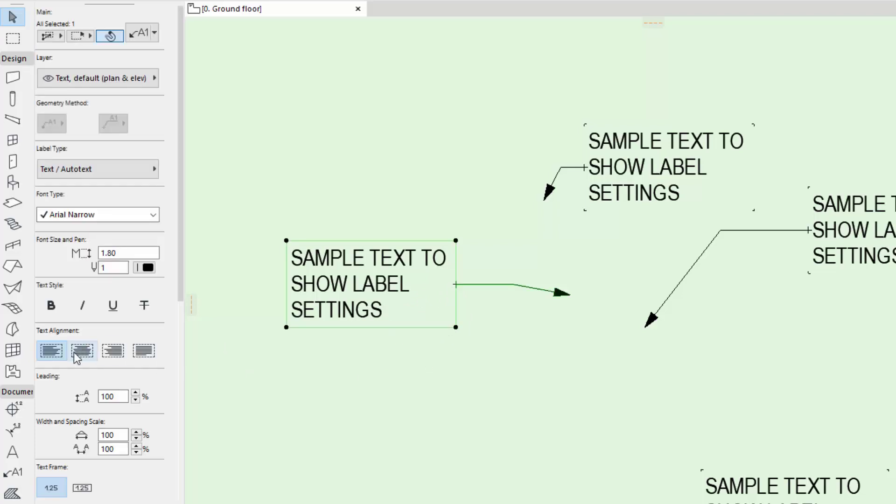
{"action": "left_click", "coordinate": [143, 351]}
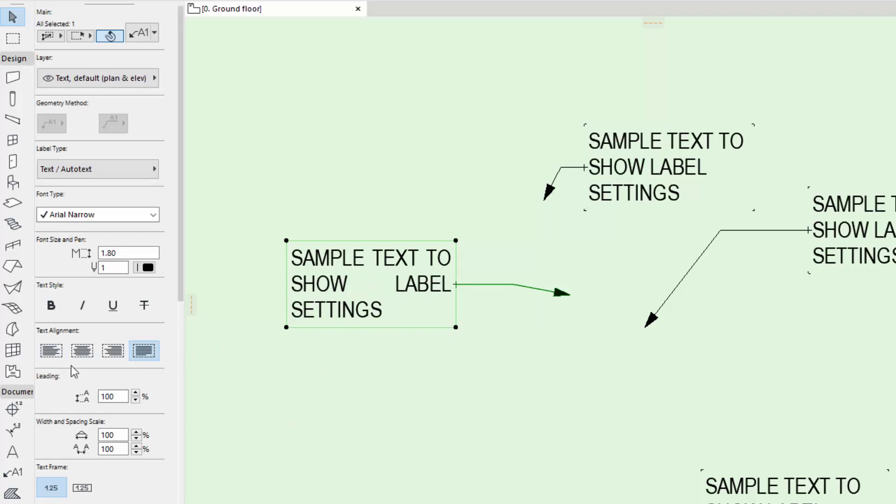
{"action": "left_click", "coordinate": [51, 350]}
Add a text frame around the label whose leader points right
{"action": "scroll", "coordinate": [167, 393], "scroll_direction": "down", "scroll_amount": 3}
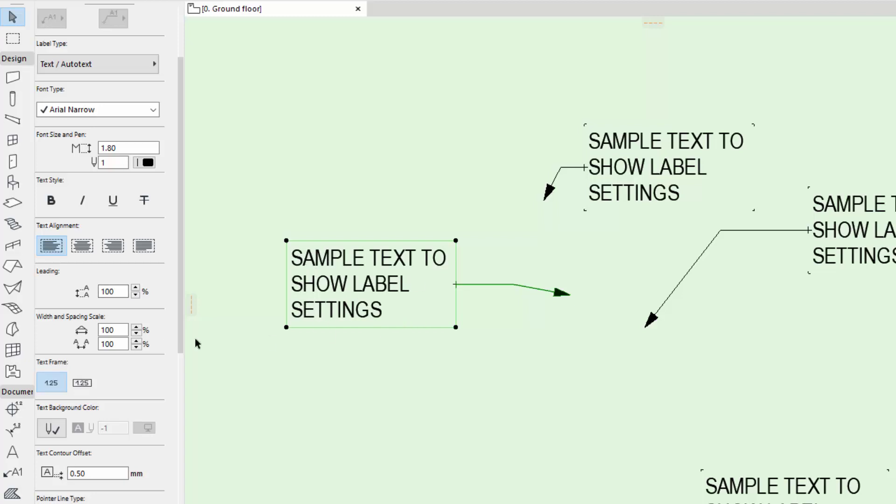
{"action": "scroll", "coordinate": [113, 375], "scroll_direction": "down", "scroll_amount": 1}
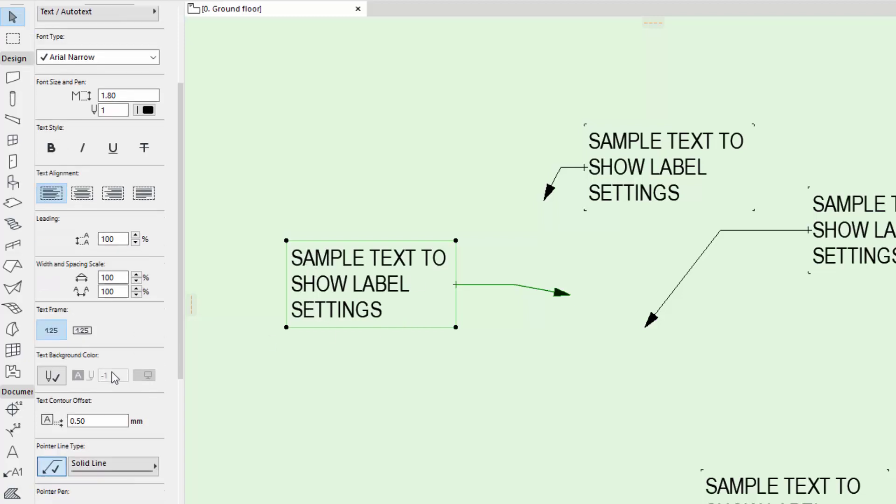
{"action": "left_click", "coordinate": [83, 330]}
{"action": "left_click", "coordinate": [298, 373]}
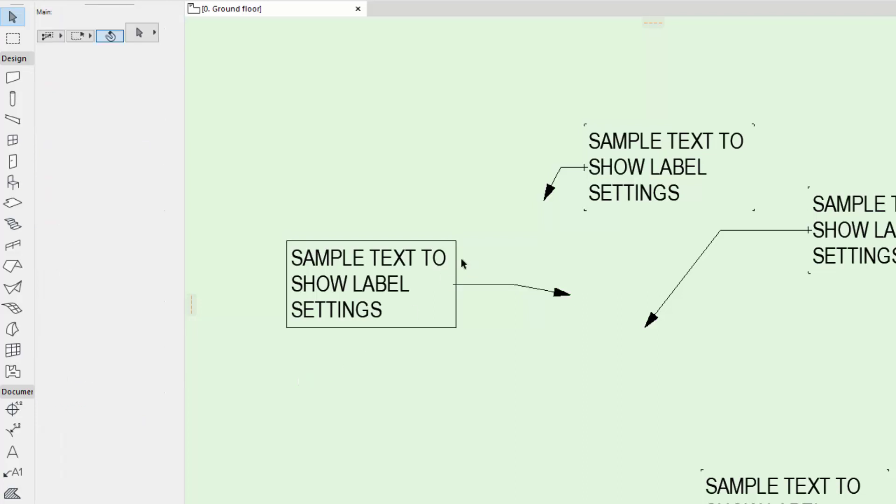
Give the framed label a text background and set its background color to white pen 10
{"action": "left_click", "coordinate": [292, 243]}
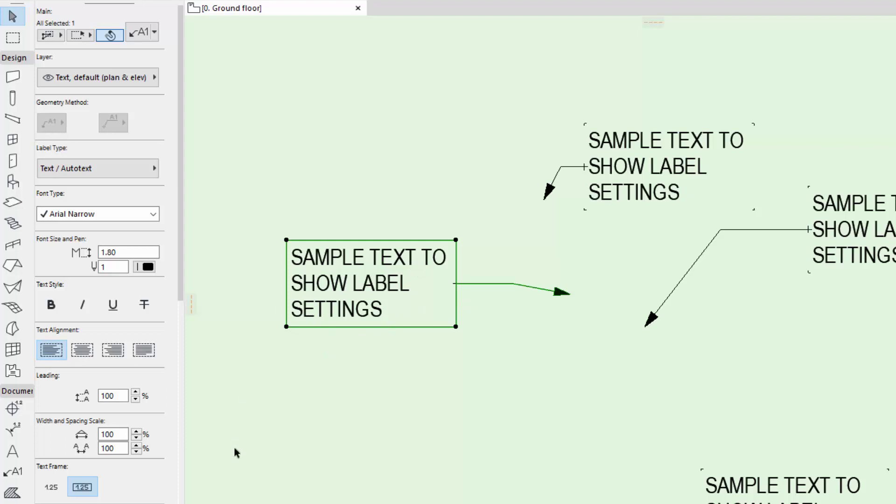
{"action": "scroll", "coordinate": [67, 265], "scroll_direction": "down", "scroll_amount": 8}
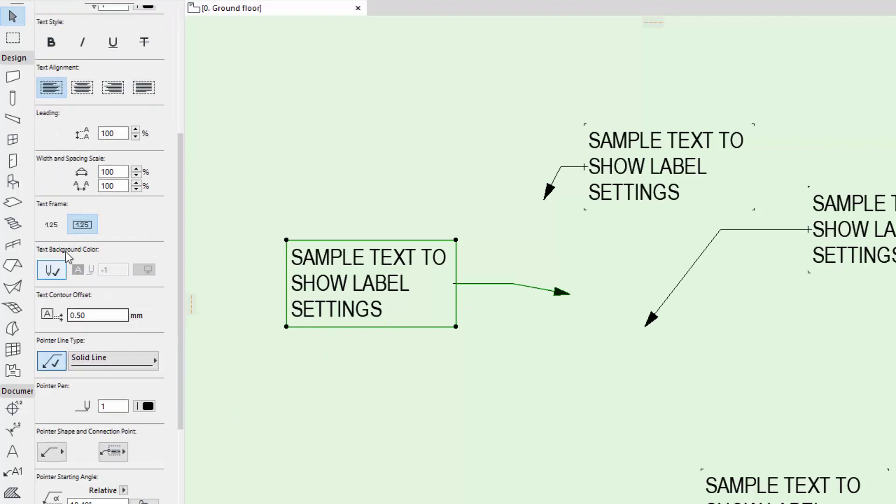
{"action": "left_click", "coordinate": [56, 276]}
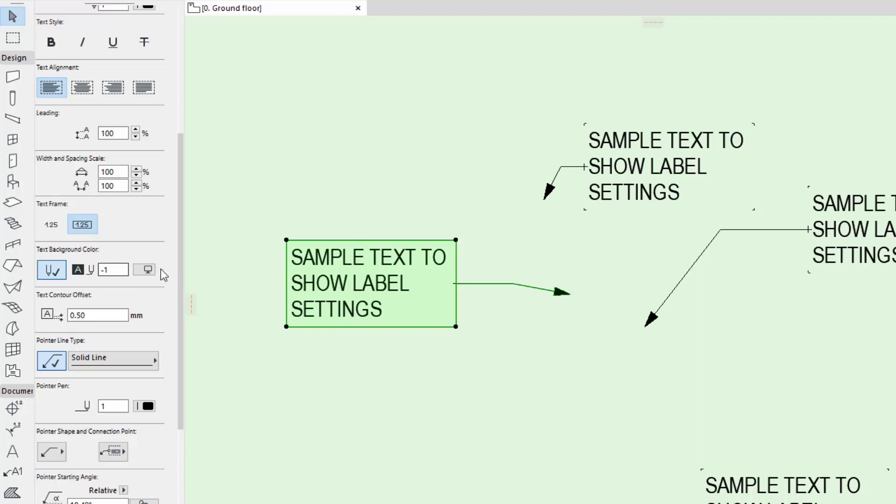
{"action": "left_click", "coordinate": [144, 270]}
{"action": "left_click", "coordinate": [290, 268]}
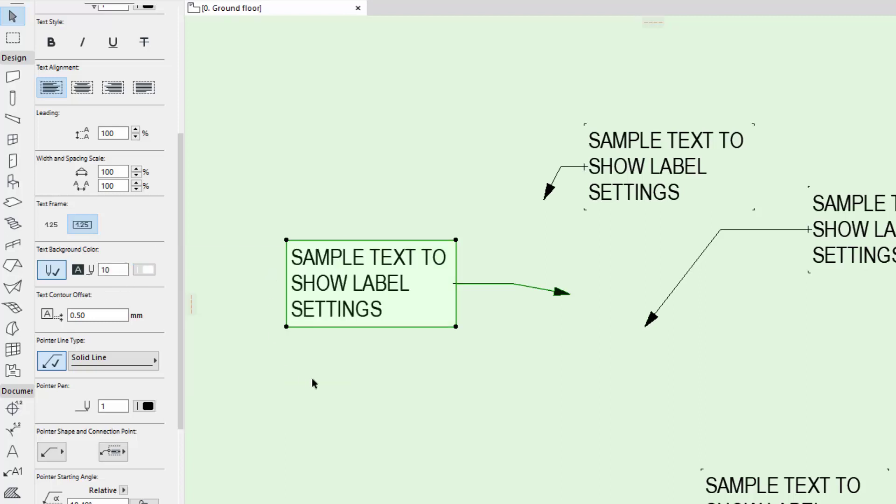
{"action": "left_click", "coordinate": [312, 378]}
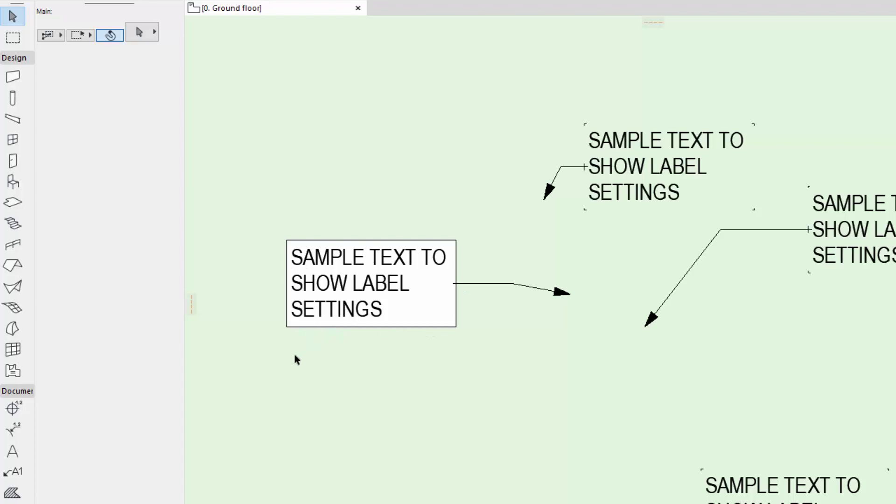
Remove the text frame from the label with the white background
{"action": "left_click", "coordinate": [293, 326]}
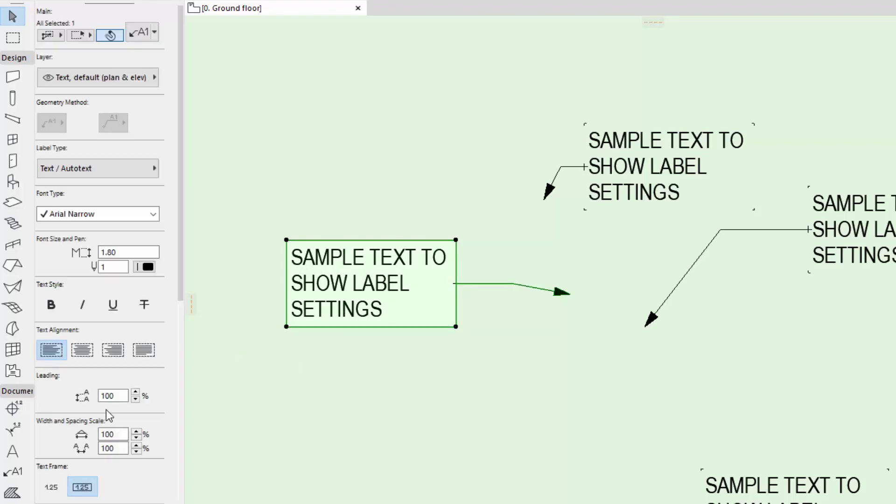
{"action": "scroll", "coordinate": [113, 418], "scroll_direction": "down", "scroll_amount": 2}
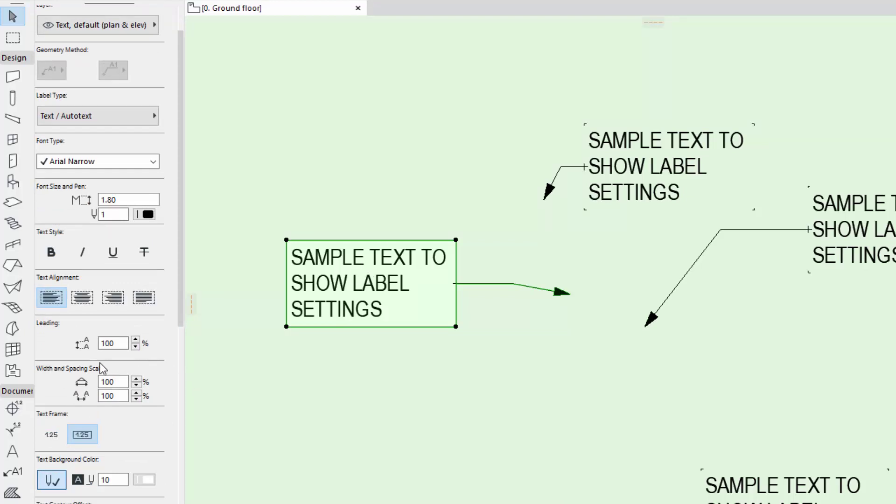
{"action": "scroll", "coordinate": [100, 363], "scroll_direction": "down", "scroll_amount": 6}
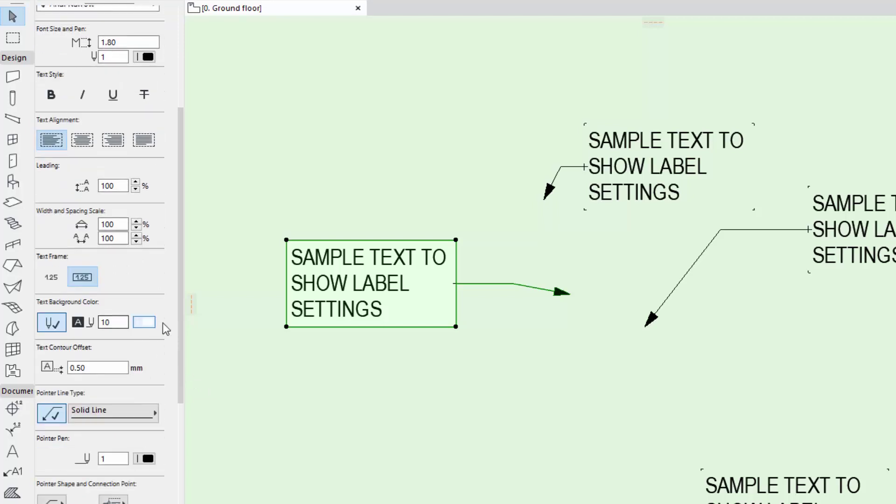
{"action": "left_click", "coordinate": [89, 279]}
{"action": "left_click", "coordinate": [306, 365]}
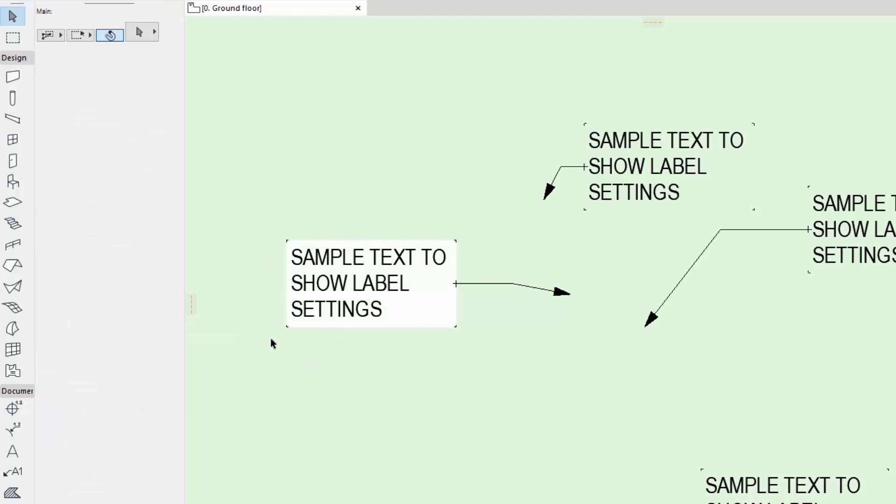
Set the text contour offset of the white-background label to 2 mm
{"action": "left_click", "coordinate": [288, 327]}
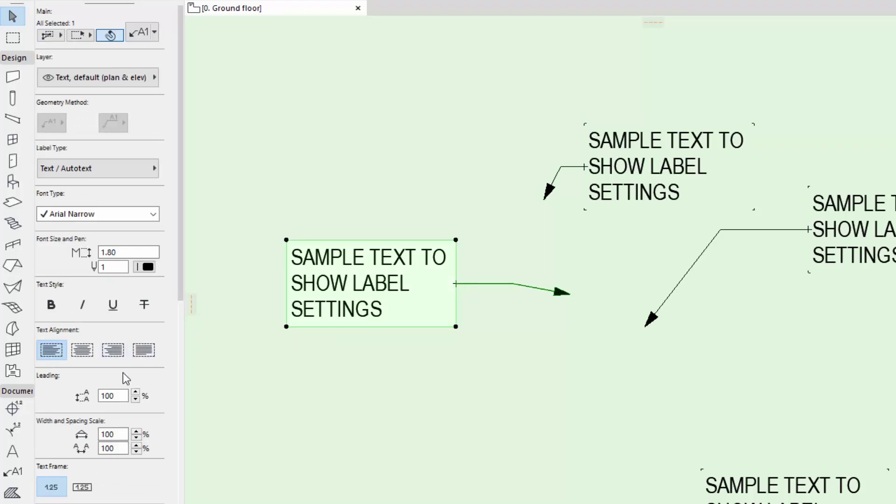
{"action": "scroll", "coordinate": [124, 374], "scroll_direction": "down", "scroll_amount": 10}
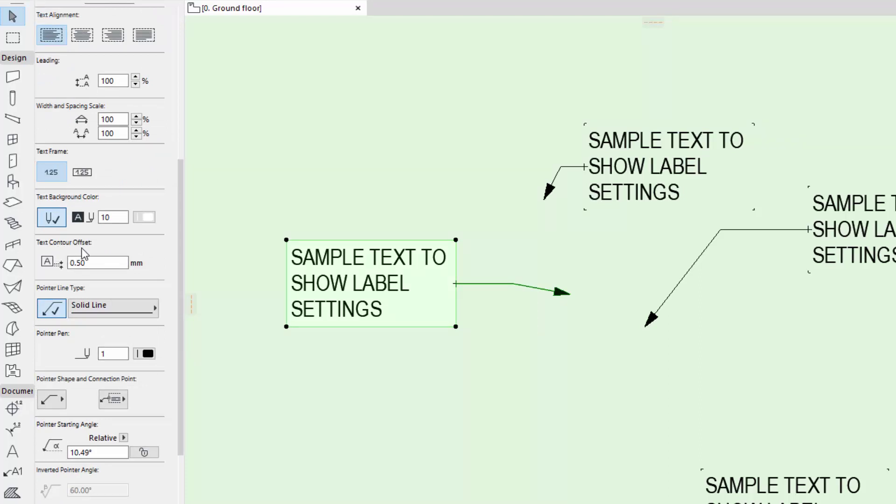
{"action": "left_click_drag", "start_coordinate": [87, 263], "coordinate": [75, 264]}
{"action": "type", "text": "2"}
{"action": "key", "text": "Return"}
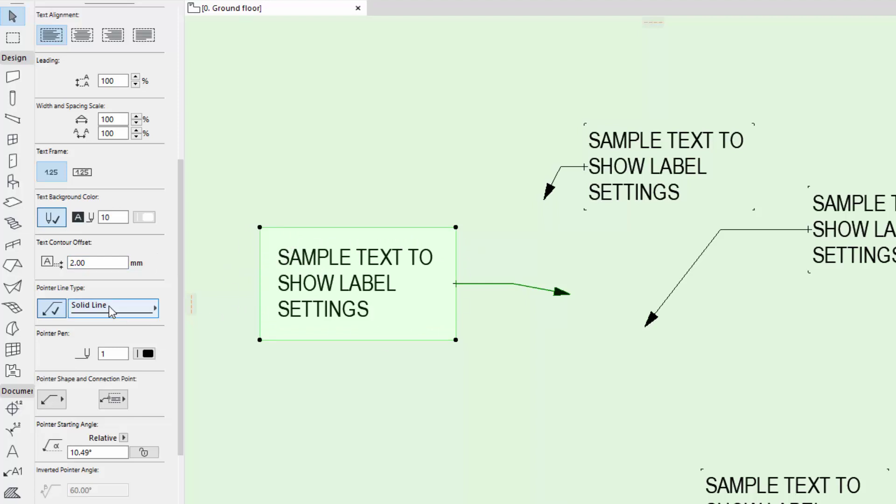
Turn off the text background color of the label whose leader points right
{"action": "key", "text": "Escape"}
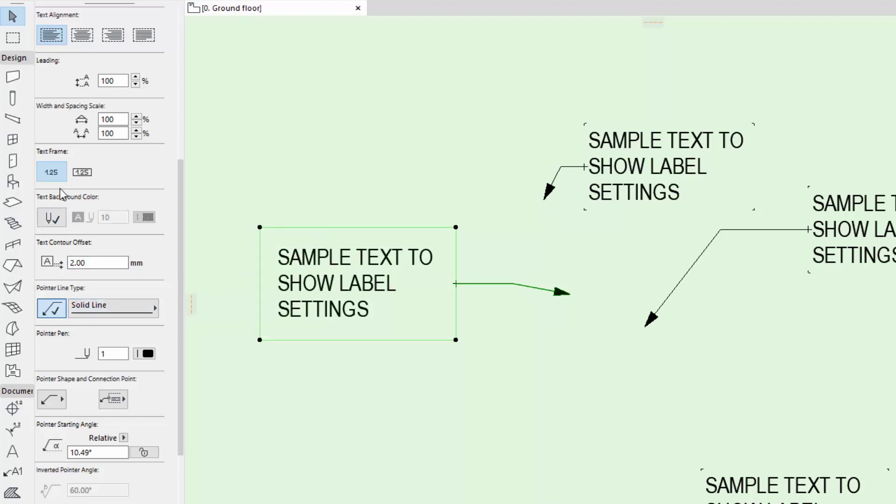
{"action": "left_click", "coordinate": [260, 344]}
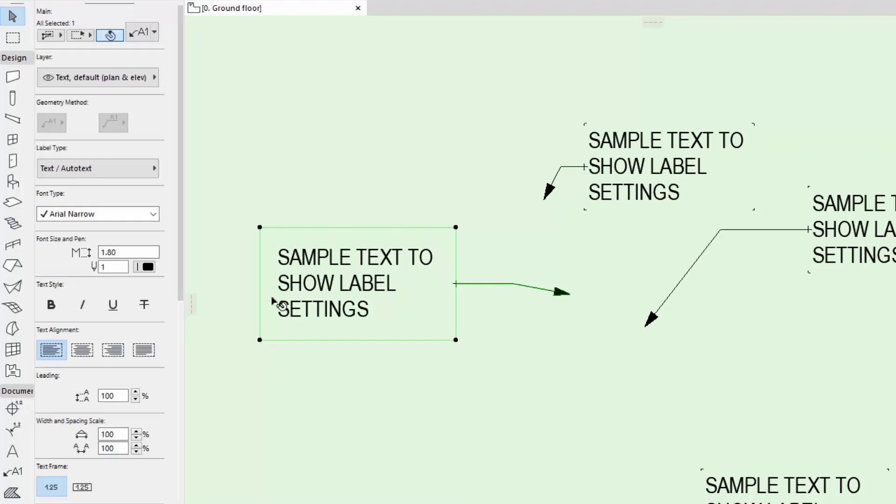
{"action": "key", "text": "Escape"}
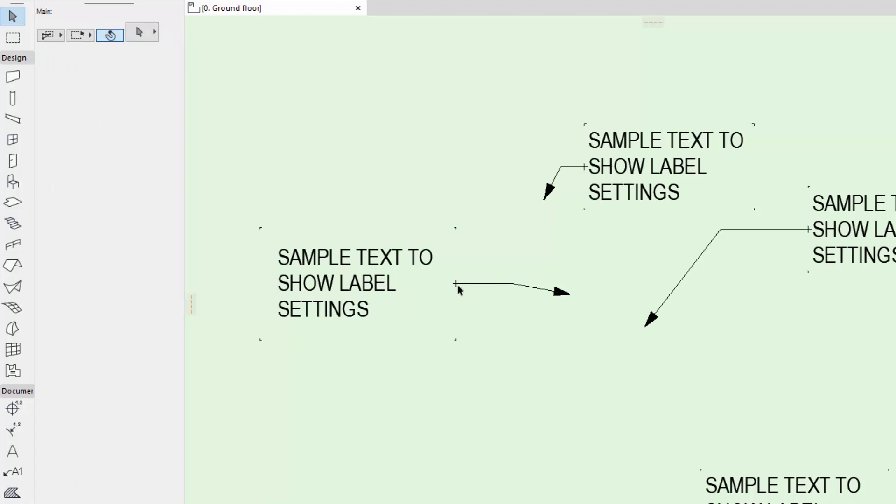
Set the same label's text contour offset to 0 mm
{"action": "left_click", "coordinate": [252, 238]}
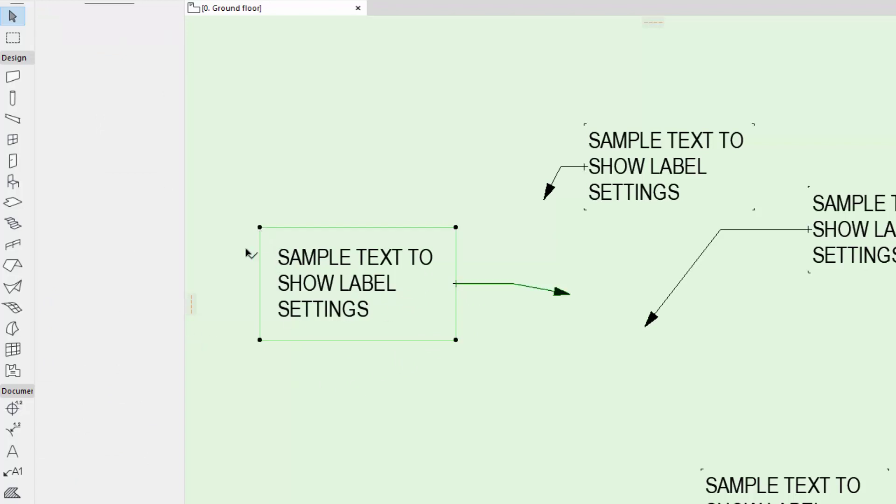
{"action": "scroll", "coordinate": [108, 280], "scroll_direction": "down", "scroll_amount": 5}
{"action": "double_click", "coordinate": [78, 313]}
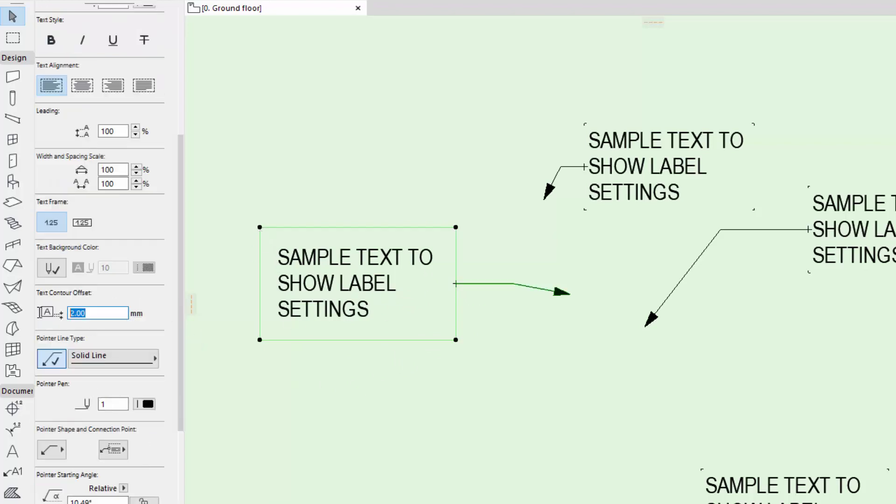
{"action": "type", "text": "0"}
{"action": "left_click", "coordinate": [406, 352]}
{"action": "scroll", "coordinate": [455, 284], "scroll_direction": "down", "scroll_amount": 2}
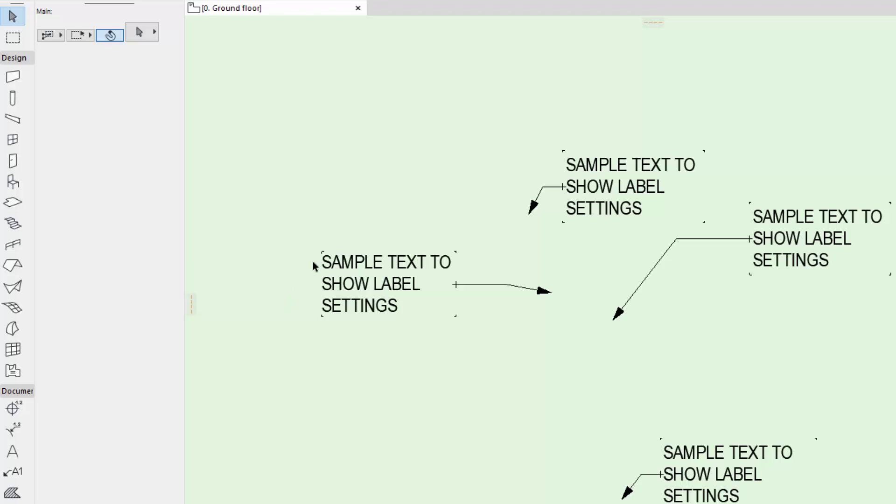
Look through the label's pointer line types, keeping Solid Line, and try removing the pointer line before restoring it
{"action": "scroll", "coordinate": [311, 261], "scroll_direction": "up", "scroll_amount": 2}
{"action": "left_click", "coordinate": [326, 358]}
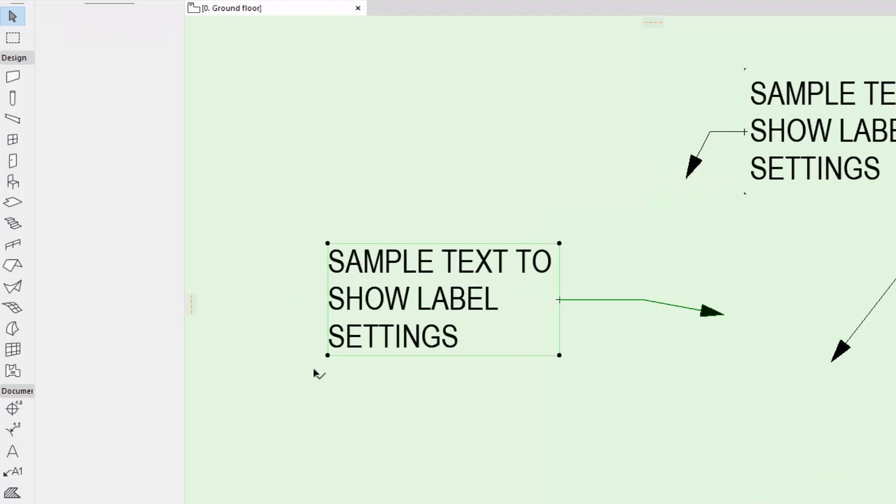
{"action": "scroll", "coordinate": [103, 431], "scroll_direction": "down", "scroll_amount": 5}
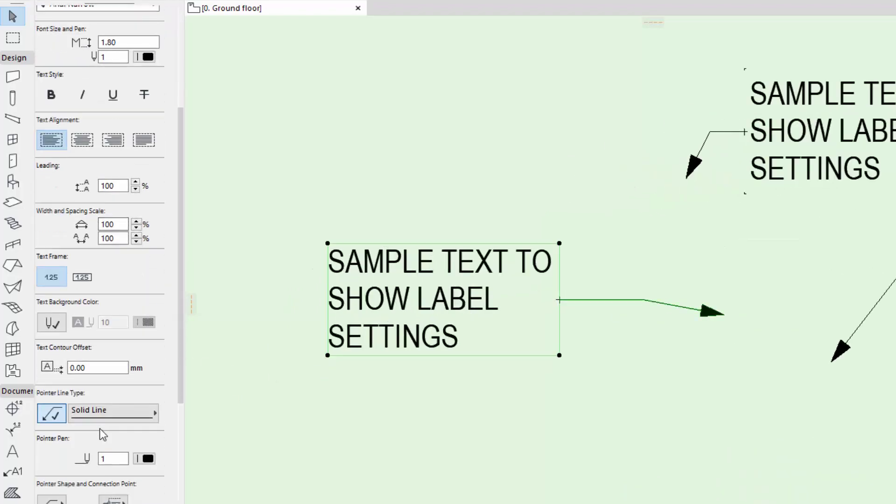
{"action": "scroll", "coordinate": [101, 429], "scroll_direction": "down", "scroll_amount": 3}
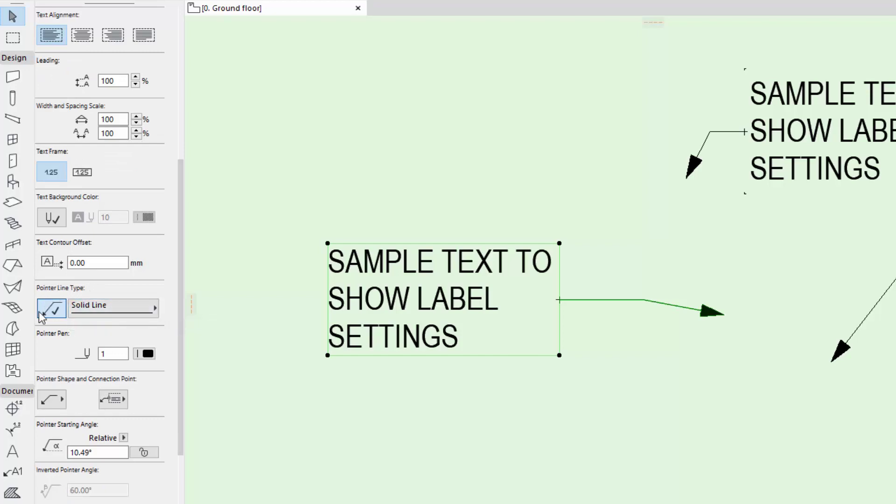
{"action": "left_click", "coordinate": [98, 307]}
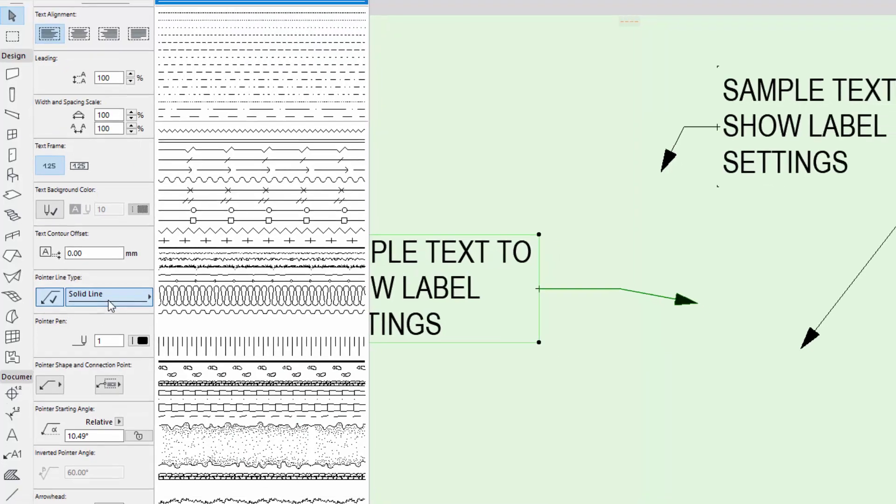
{"action": "left_click", "coordinate": [111, 308]}
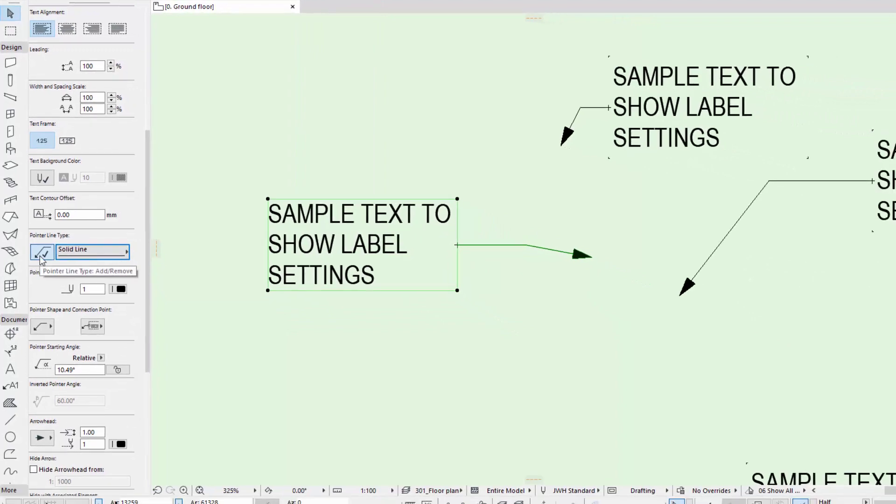
{"action": "left_click", "coordinate": [40, 257]}
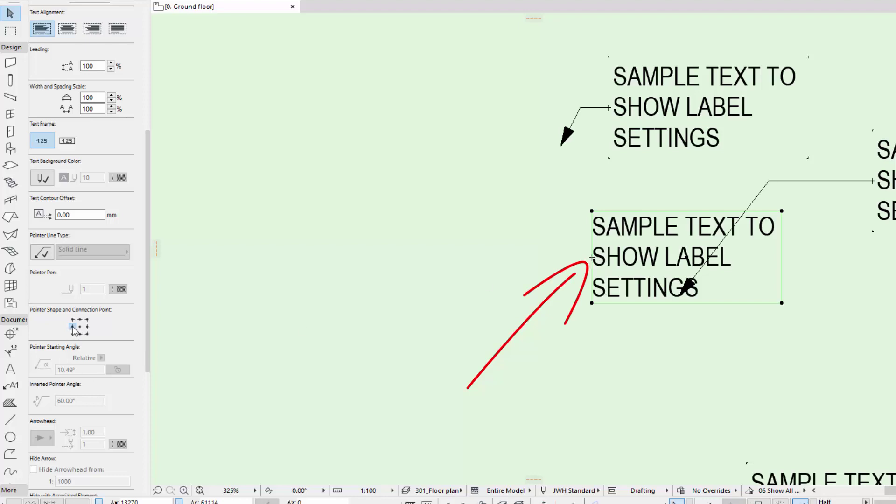
{"action": "left_click", "coordinate": [37, 257]}
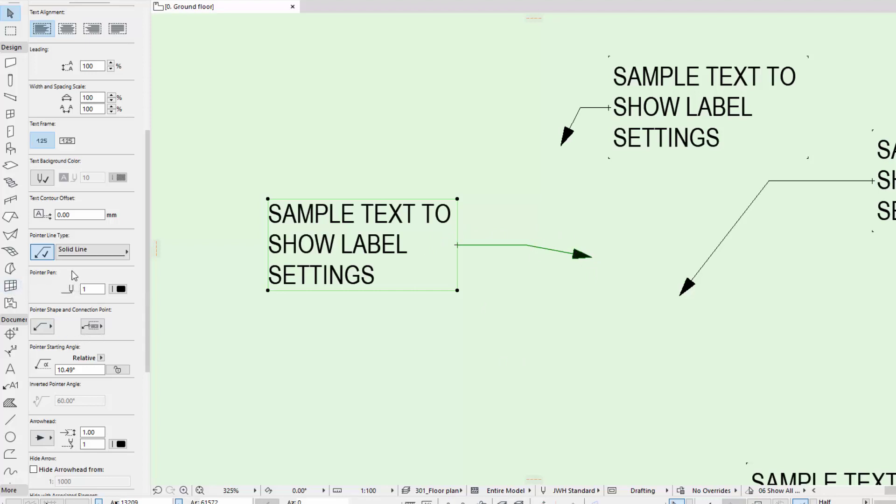
Change the pointer shape of the label whose leader points right to the curved option
{"action": "scroll", "coordinate": [61, 285], "scroll_direction": "down", "scroll_amount": 2}
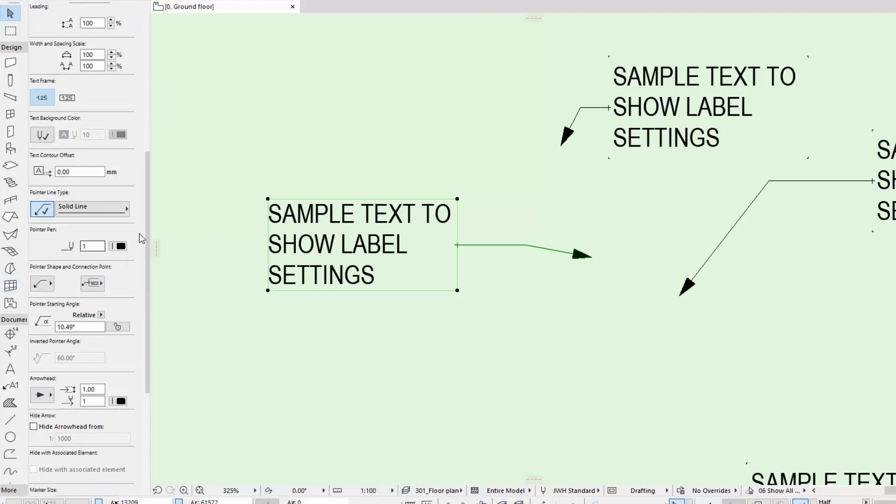
{"action": "scroll", "coordinate": [70, 297], "scroll_direction": "down", "scroll_amount": 2}
{"action": "left_click", "coordinate": [43, 241]}
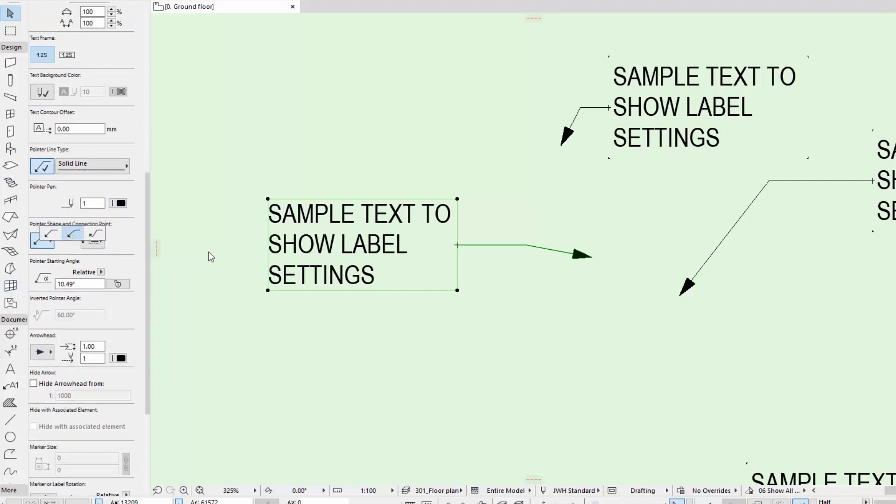
{"action": "left_click", "coordinate": [51, 235]}
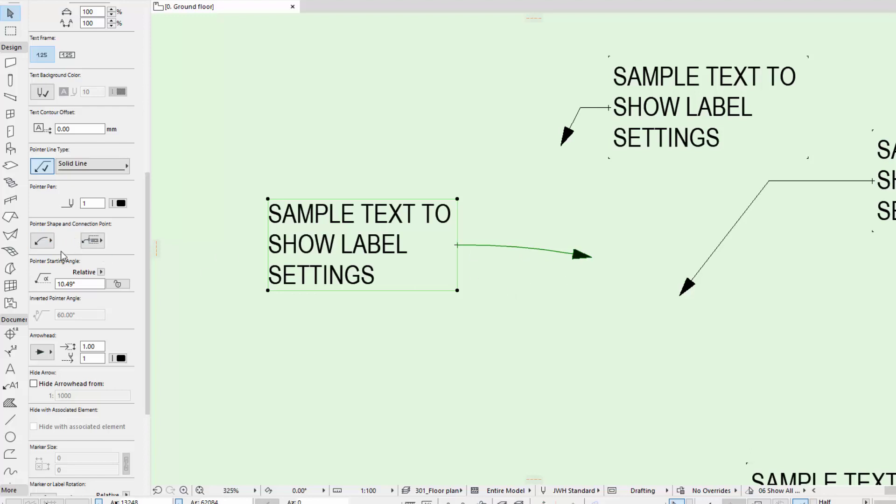
Move the label's text box up and slightly right by its pointer connection point, keeping the arrow tip in place
{"action": "left_click", "coordinate": [456, 245]}
{"action": "key", "text": "Escape"}
{"action": "left_click", "coordinate": [457, 246]}
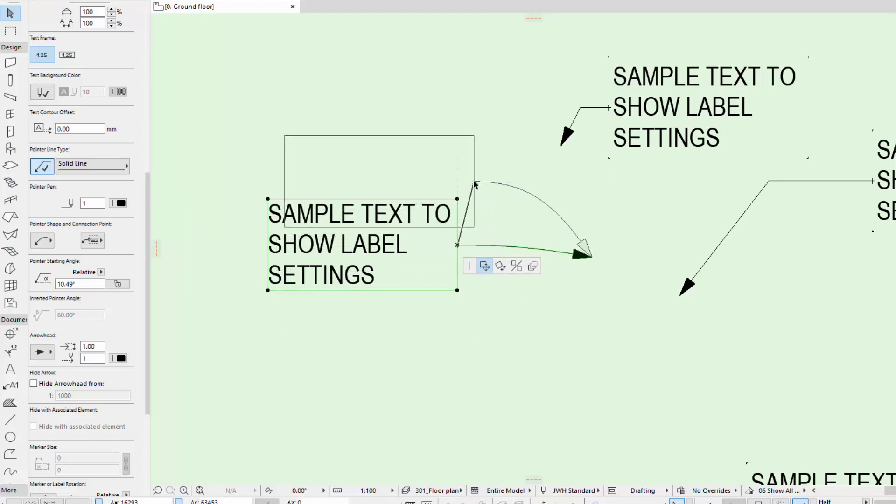
{"action": "left_click", "coordinate": [484, 181]}
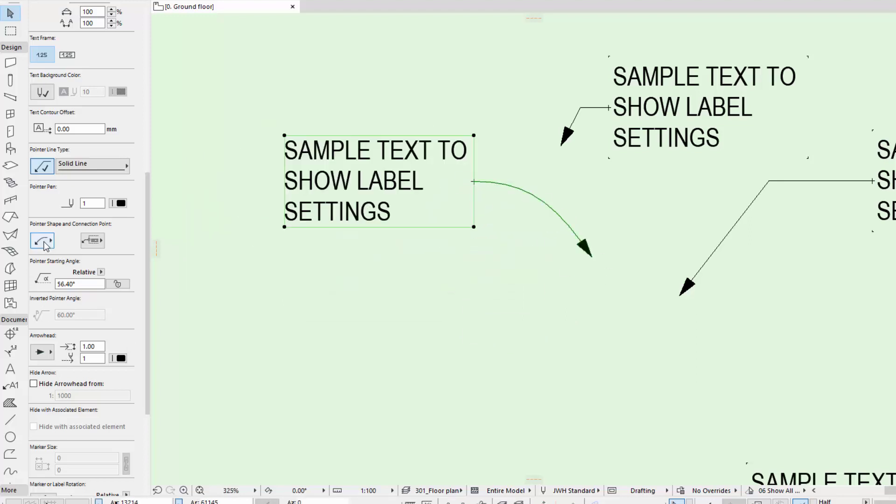
Switch the selected label's pointer shape from curved to straight segments, and try the inverted pointer shape
{"action": "left_click", "coordinate": [45, 241]}
{"action": "left_click", "coordinate": [52, 237]}
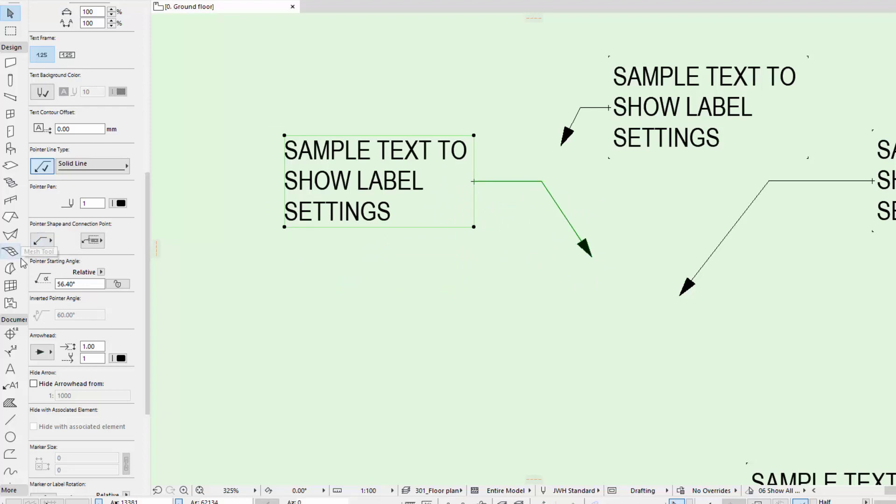
{"action": "left_click", "coordinate": [42, 241]}
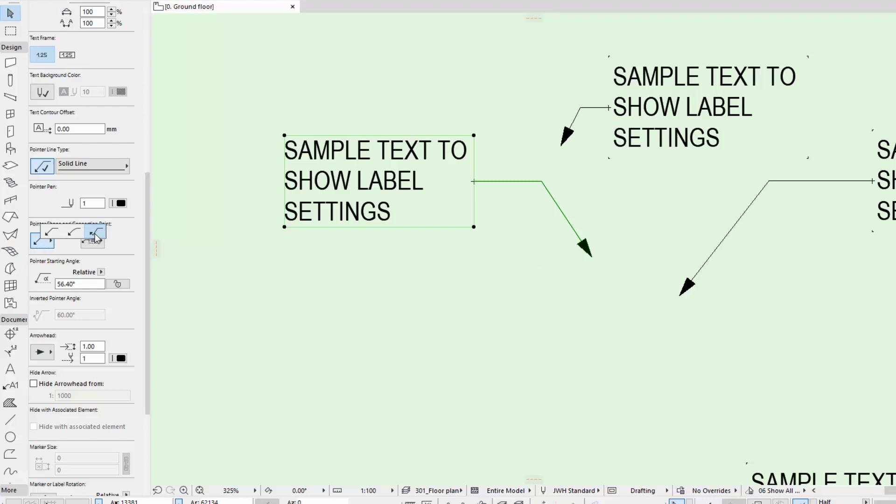
{"action": "left_click", "coordinate": [96, 233]}
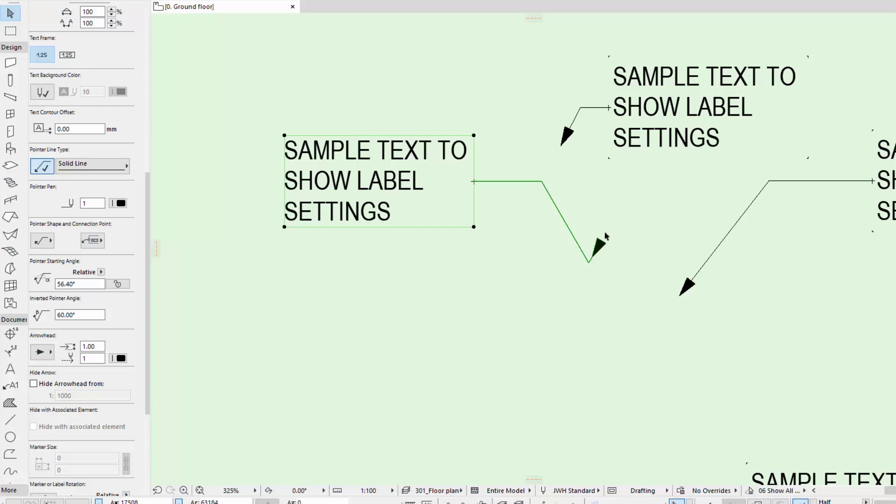
Move the label's text box down and left by its pointer connection point, and restore the straight-segment pointer shape
{"action": "left_click", "coordinate": [474, 181]}
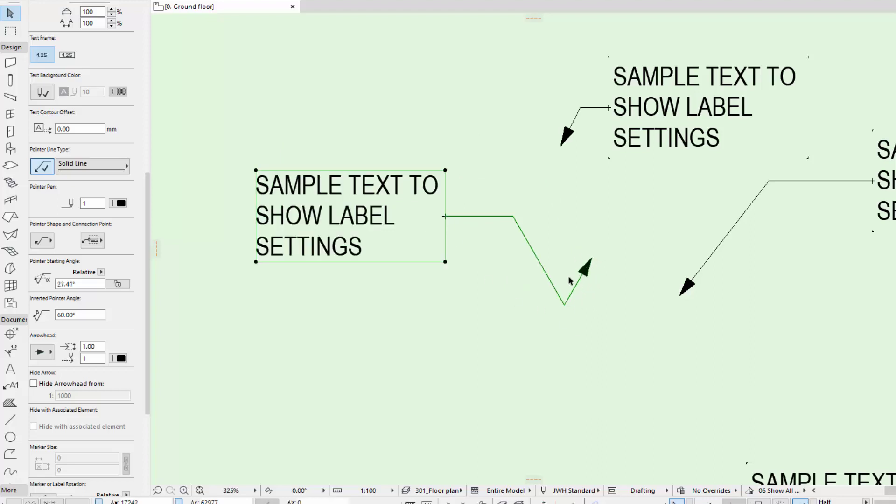
{"action": "left_click", "coordinate": [47, 240]}
{"action": "left_click", "coordinate": [53, 233]}
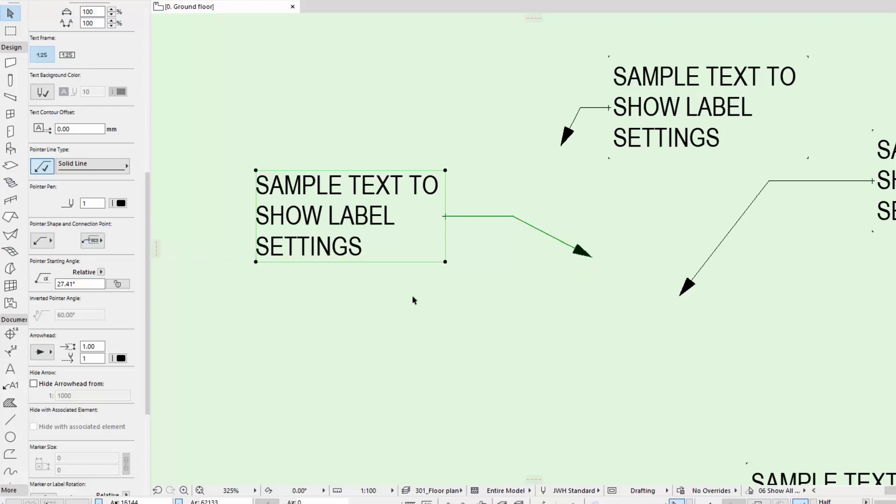
Try the top connection point for the label's pointer, and set it back to the middle
{"action": "left_click", "coordinate": [93, 240]}
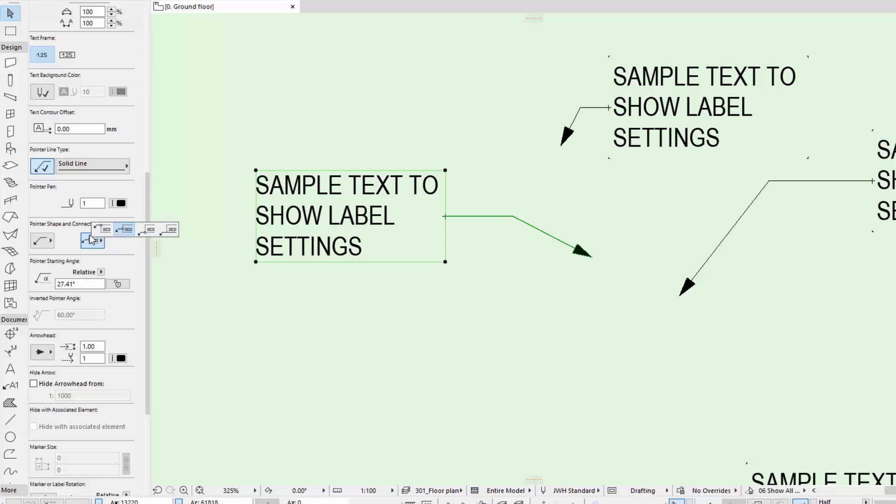
{"action": "left_click", "coordinate": [102, 229]}
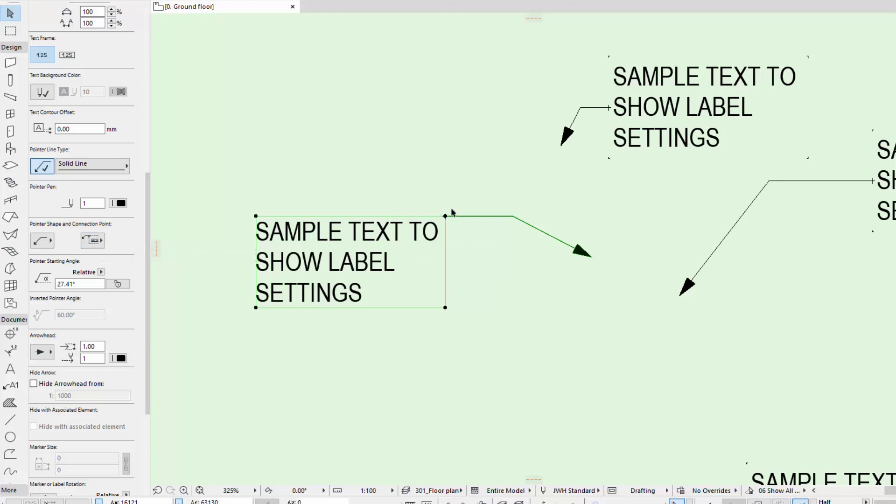
{"action": "left_click", "coordinate": [98, 242]}
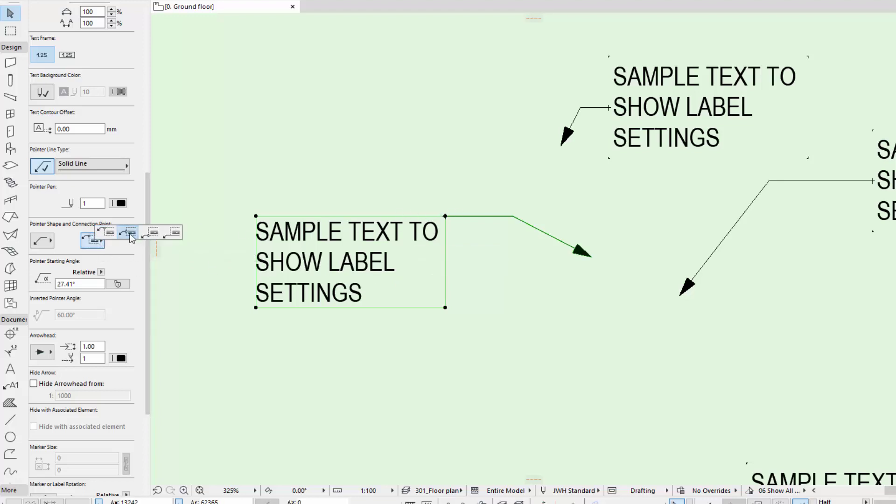
{"action": "left_click", "coordinate": [150, 236]}
Try the bottom connection point and then the underlined bottom option for the label's pointer, and deselect the label
{"action": "left_click", "coordinate": [93, 240]}
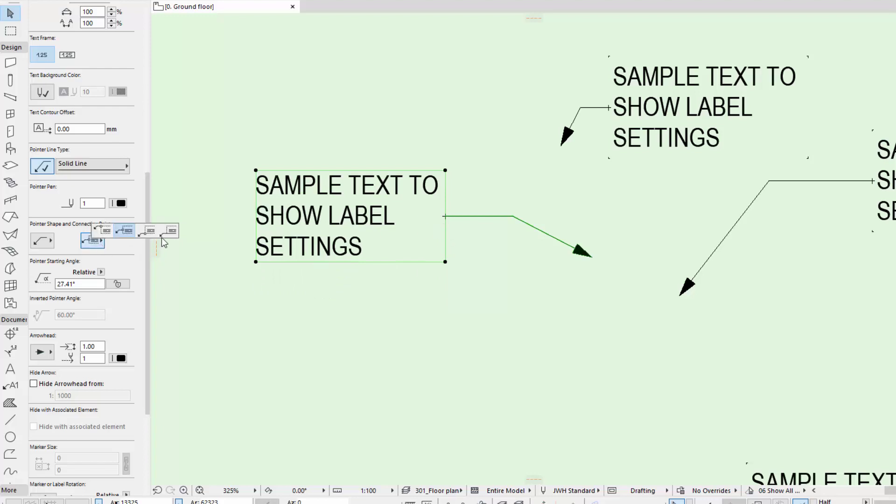
{"action": "left_click", "coordinate": [163, 242]}
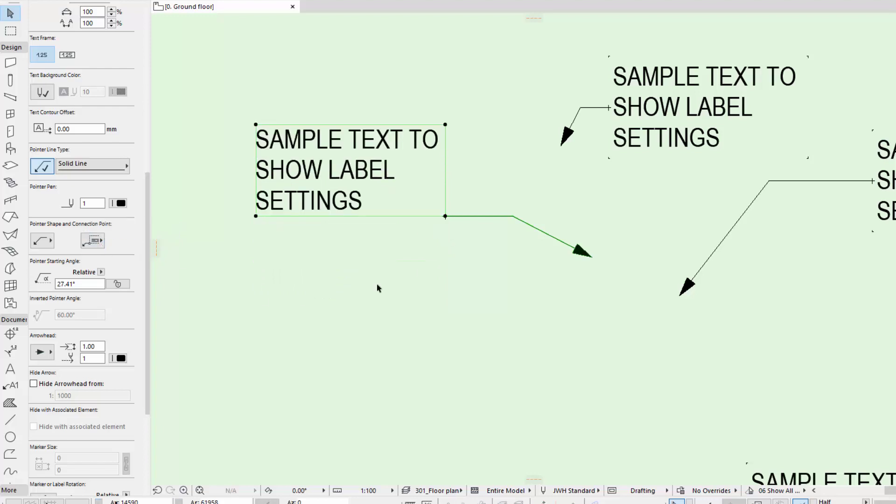
{"action": "left_click", "coordinate": [93, 241]}
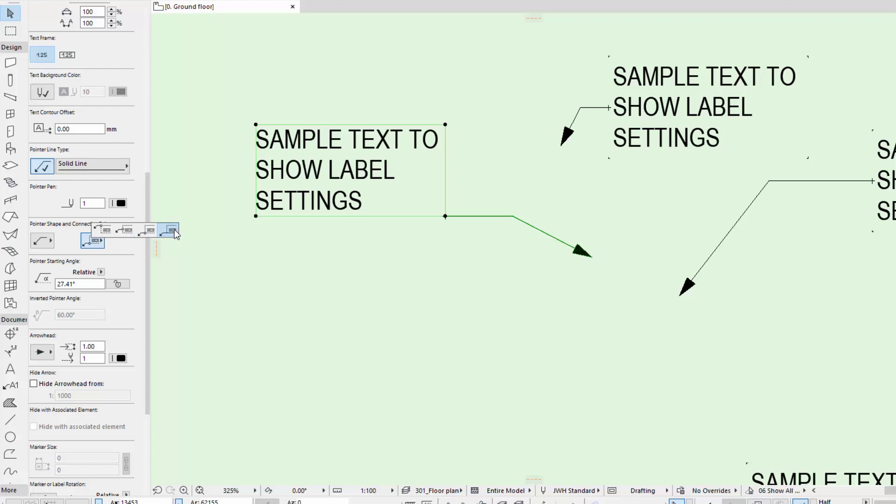
{"action": "left_click", "coordinate": [174, 229]}
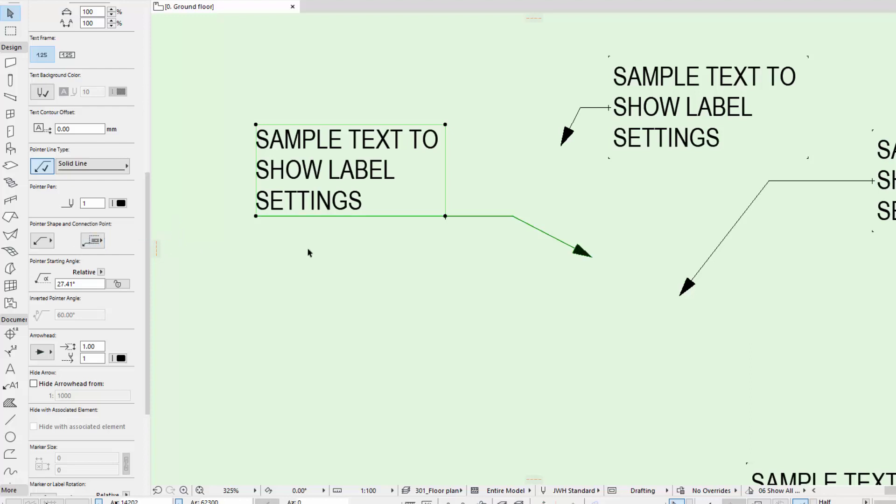
{"action": "left_click", "coordinate": [424, 237]}
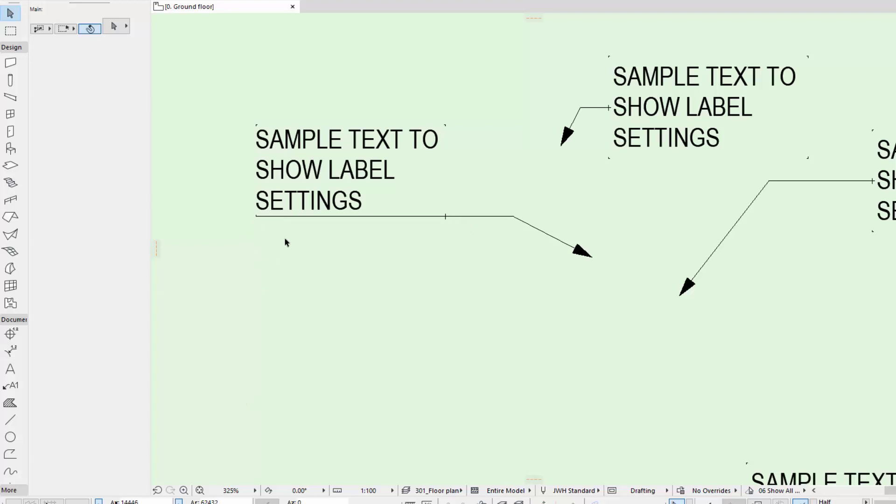
Reselect the underlined label and set its pointer connection point to the middle of the text
{"action": "left_click", "coordinate": [284, 216]}
{"action": "scroll", "coordinate": [98, 341], "scroll_direction": "down", "scroll_amount": 3}
{"action": "left_click", "coordinate": [97, 236]}
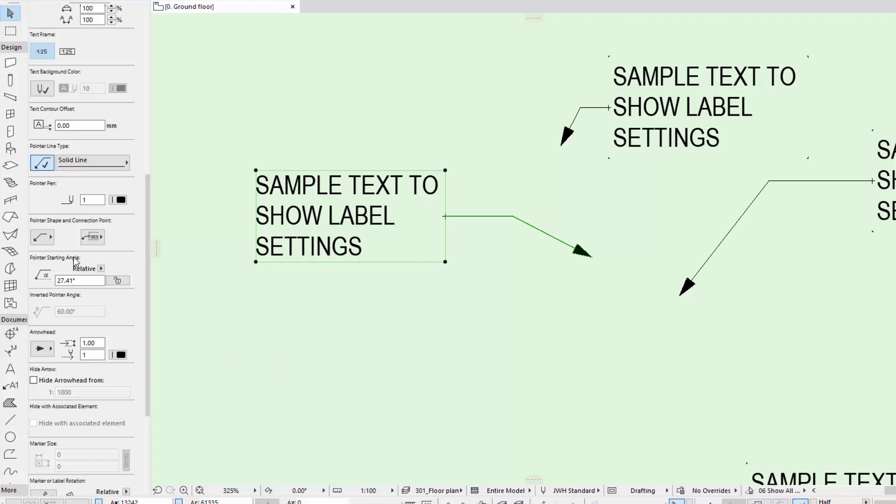
Set the label's pointer starting angle to 45°, and move its text box slightly up and left by the connection point
{"action": "scroll", "coordinate": [74, 261], "scroll_direction": "down", "scroll_amount": 1}
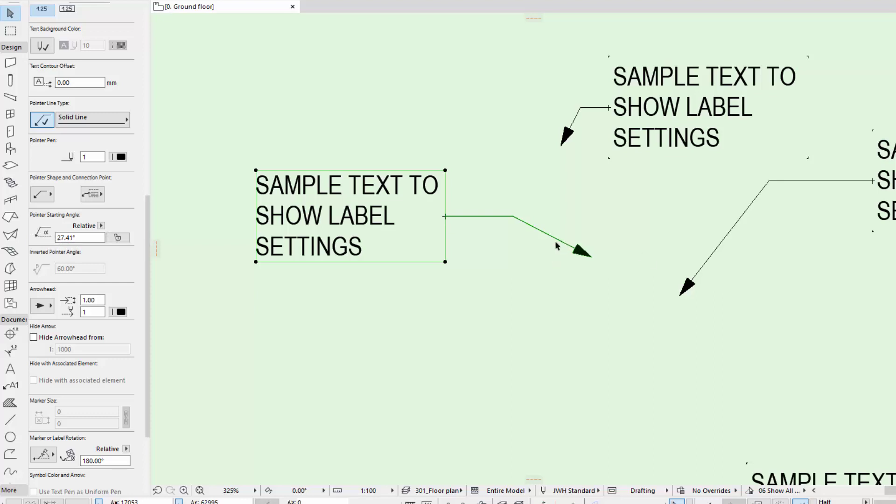
{"action": "left_click", "coordinate": [77, 238]}
{"action": "key", "text": "ctrl+a"}
{"action": "type", "text": "45"}
{"action": "key", "text": "Return"}
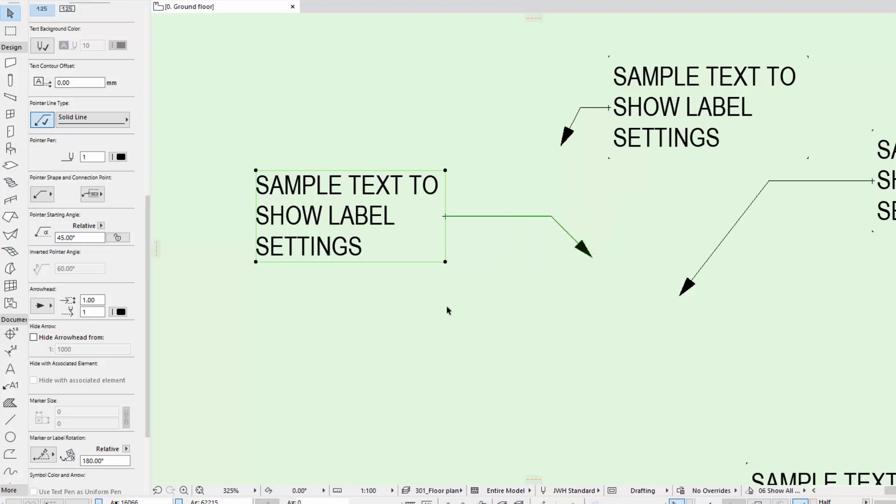
{"action": "left_click", "coordinate": [445, 216]}
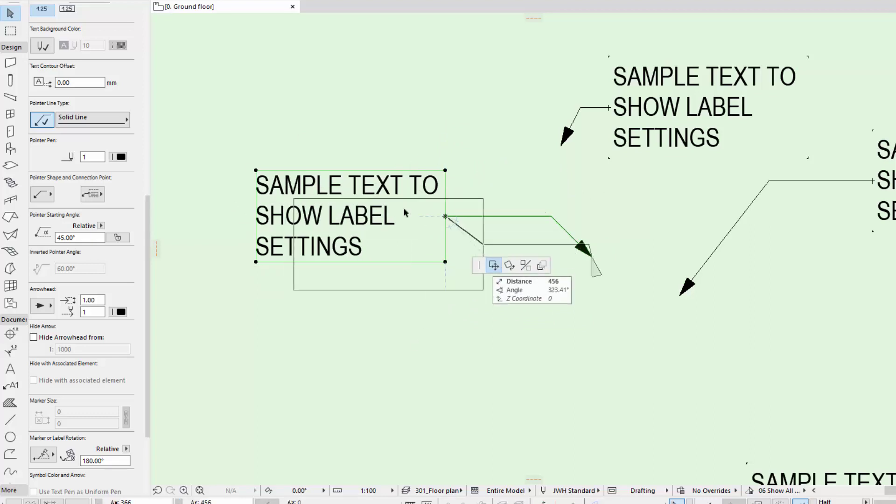
{"action": "left_click", "coordinate": [432, 208]}
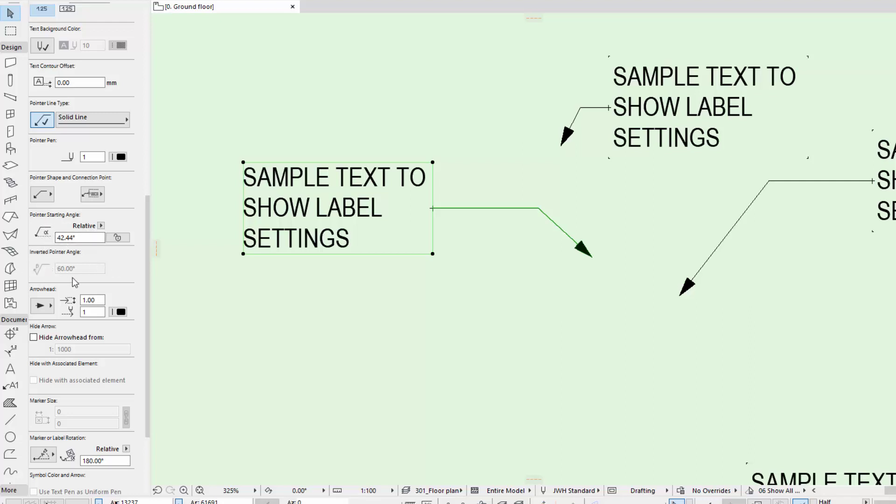
Apply the inverted pointer shape with an inverted pointer angle of 45°, and restore the straight-segment shape
{"action": "left_click", "coordinate": [42, 193]}
{"action": "left_click", "coordinate": [106, 189]}
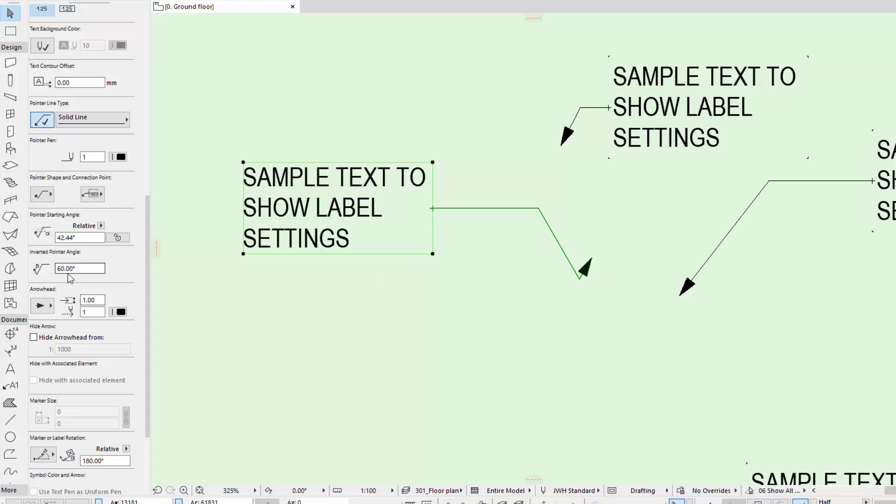
{"action": "left_click_drag", "start_coordinate": [65, 269], "coordinate": [77, 268]}
{"action": "type", "text": "45"}
{"action": "key", "text": "Return"}
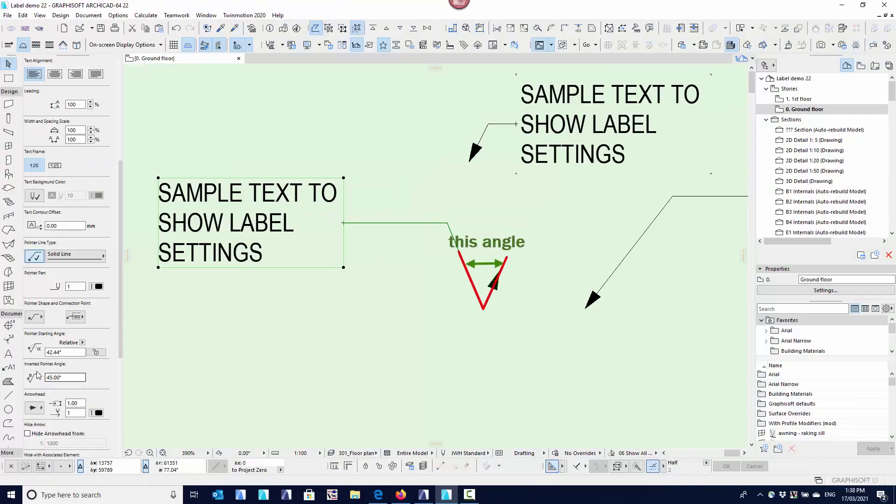
{"action": "left_click", "coordinate": [35, 317]}
{"action": "left_click", "coordinate": [33, 315]}
Look through the label's arrowhead styles and arrowhead pen colors, keeping the current filled arrow and pen 1
{"action": "scroll", "coordinate": [63, 372], "scroll_direction": "down", "scroll_amount": 5}
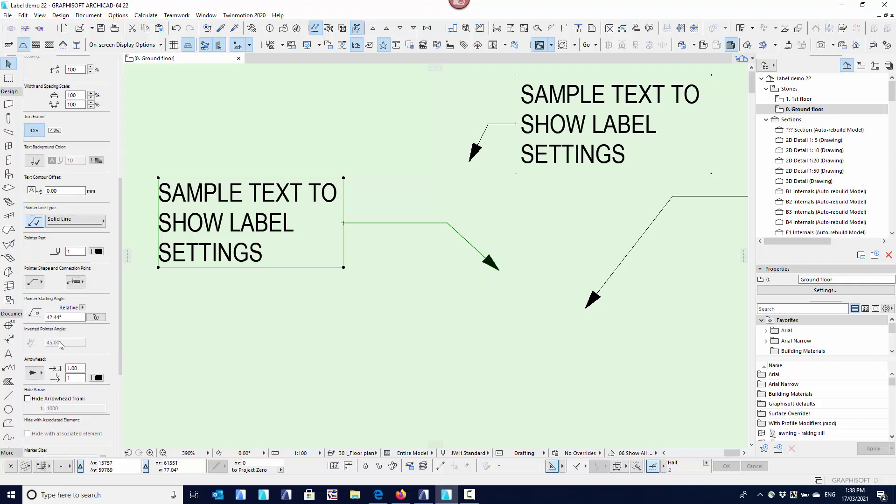
{"action": "left_click", "coordinate": [34, 232]}
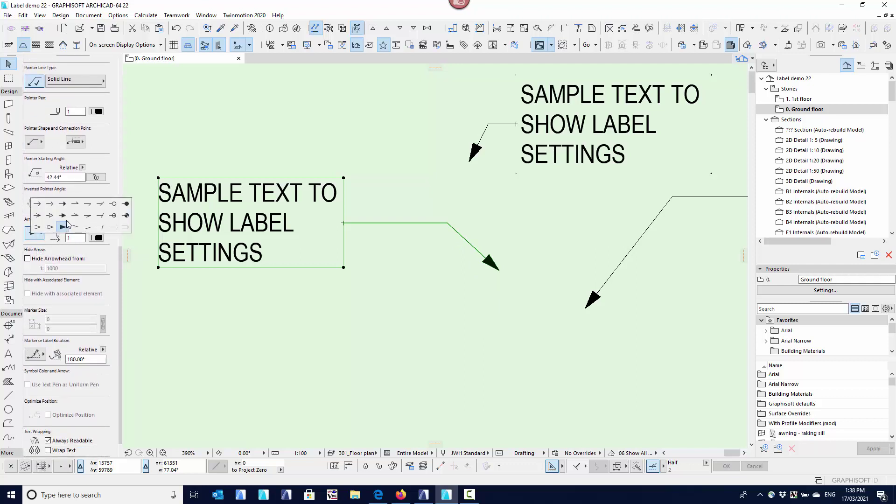
{"action": "left_click", "coordinate": [38, 237]}
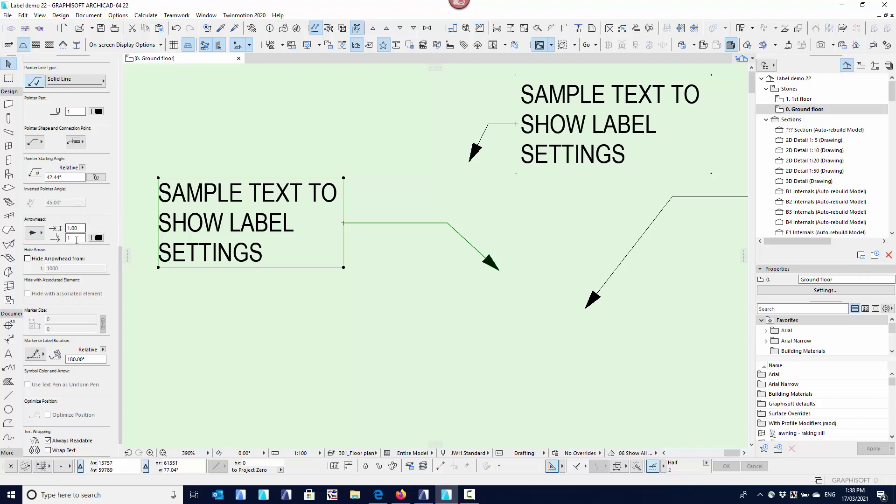
{"action": "left_click", "coordinate": [96, 238]}
{"action": "left_click", "coordinate": [98, 239]}
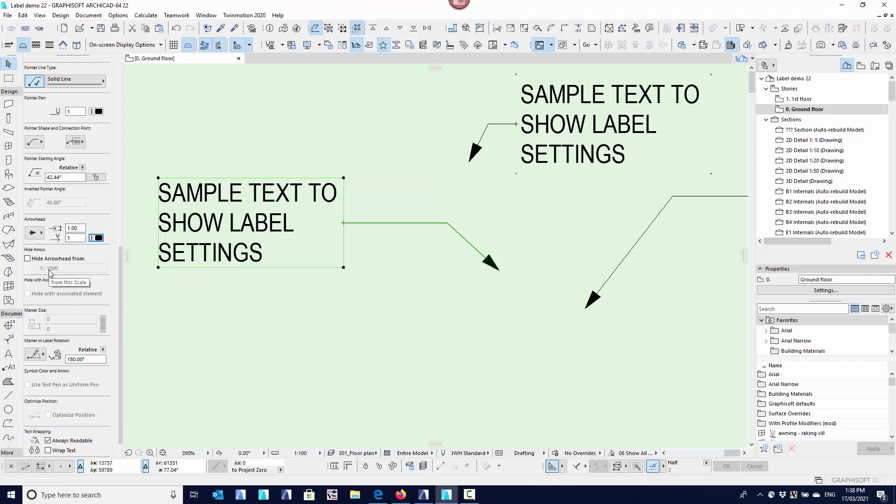
Try hiding the label's arrowhead from scale 1:1000, and turn the option off
{"action": "scroll", "coordinate": [35, 227], "scroll_direction": "down", "scroll_amount": 1}
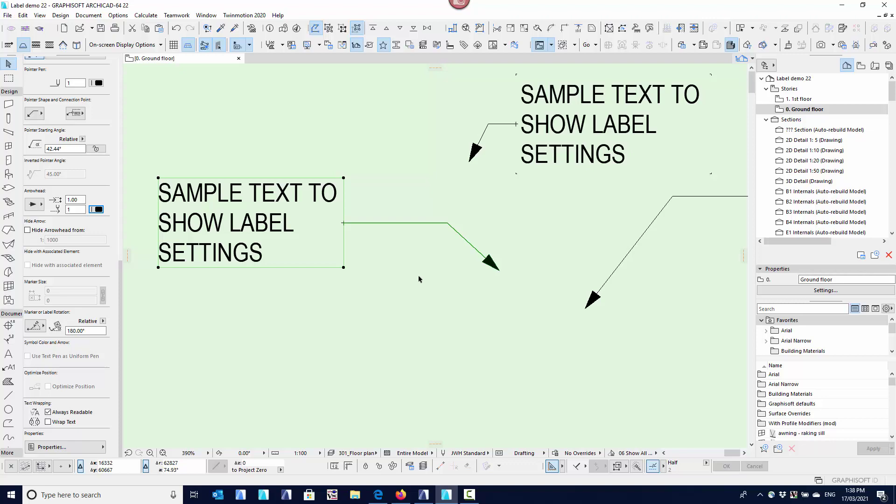
{"action": "scroll", "coordinate": [376, 283], "scroll_direction": "down", "scroll_amount": 3}
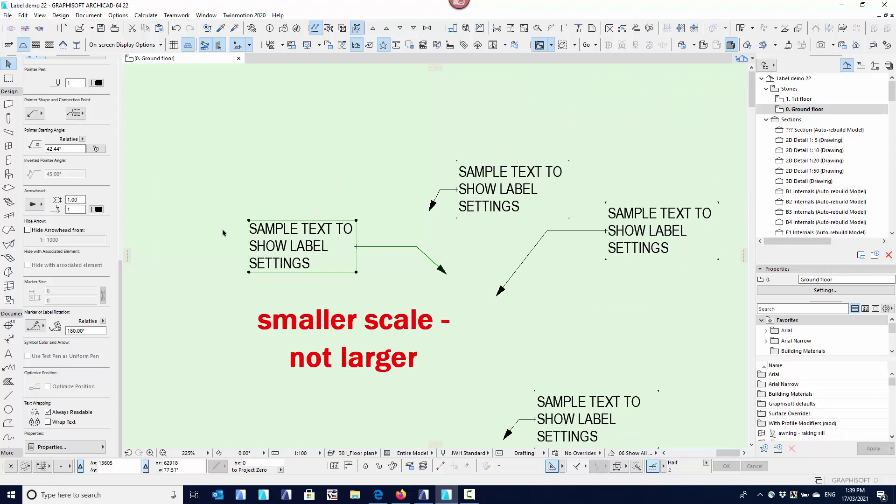
{"action": "scroll", "coordinate": [283, 303], "scroll_direction": "down", "scroll_amount": 1}
{"action": "scroll", "coordinate": [283, 303], "scroll_direction": "up", "scroll_amount": 3}
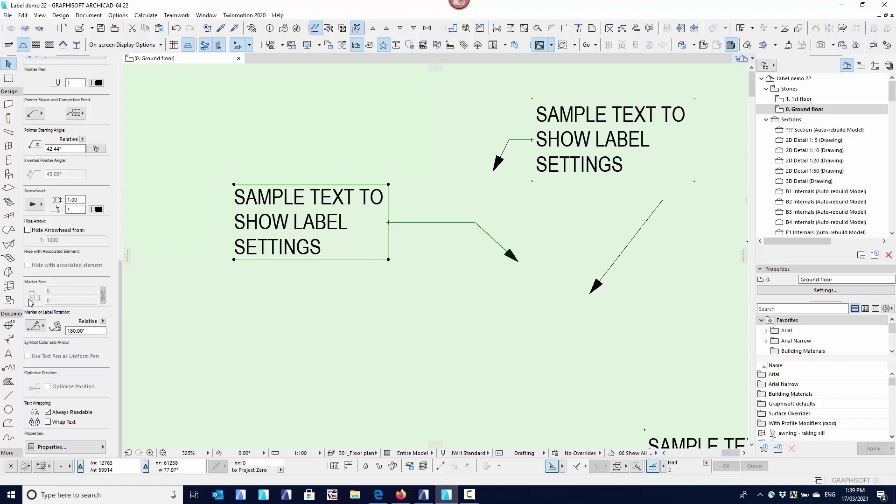
{"action": "left_click", "coordinate": [27, 230]}
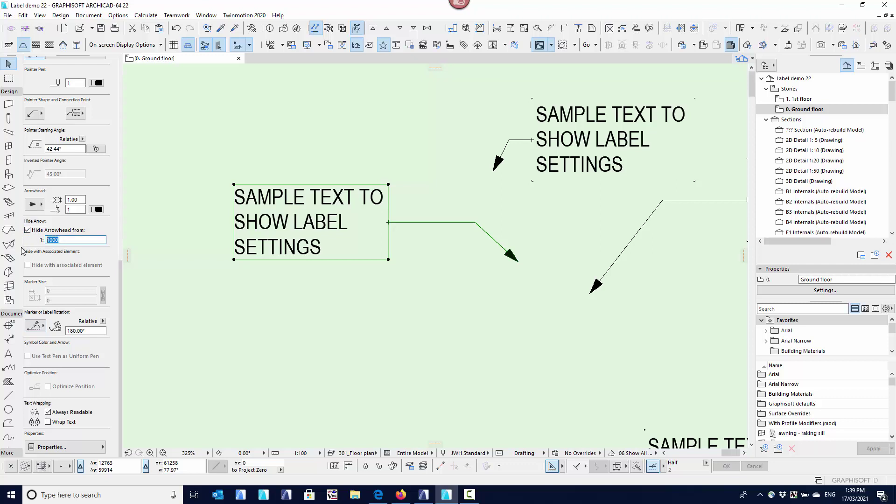
{"action": "left_click", "coordinate": [27, 230]}
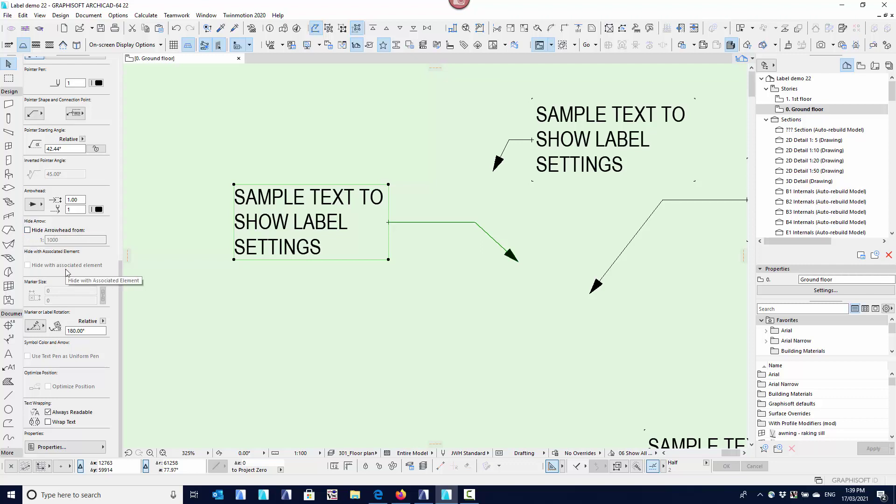
Reselect the label by its pointer, examine the Marker or Label Rotation options without changing them, and deselect the label
{"action": "left_click", "coordinate": [362, 289]}
{"action": "left_click", "coordinate": [432, 226]}
{"action": "scroll", "coordinate": [52, 330], "scroll_direction": "down", "scroll_amount": 5}
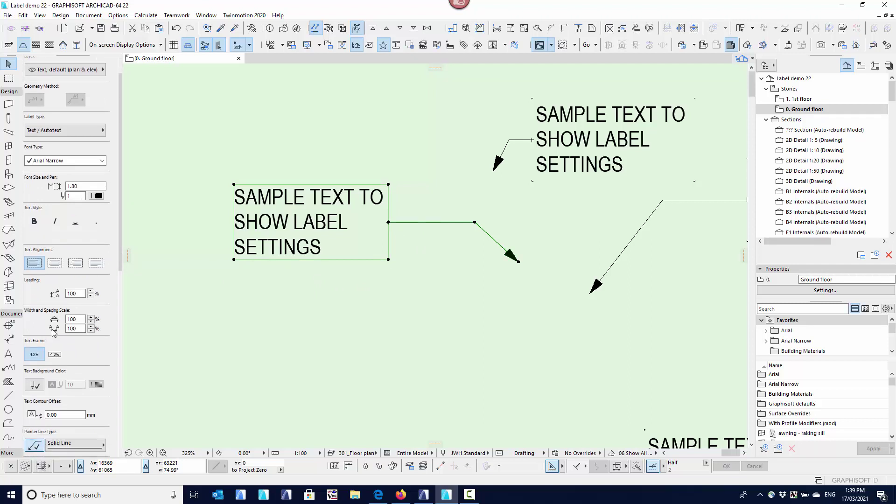
{"action": "scroll", "coordinate": [53, 330], "scroll_direction": "down", "scroll_amount": 3}
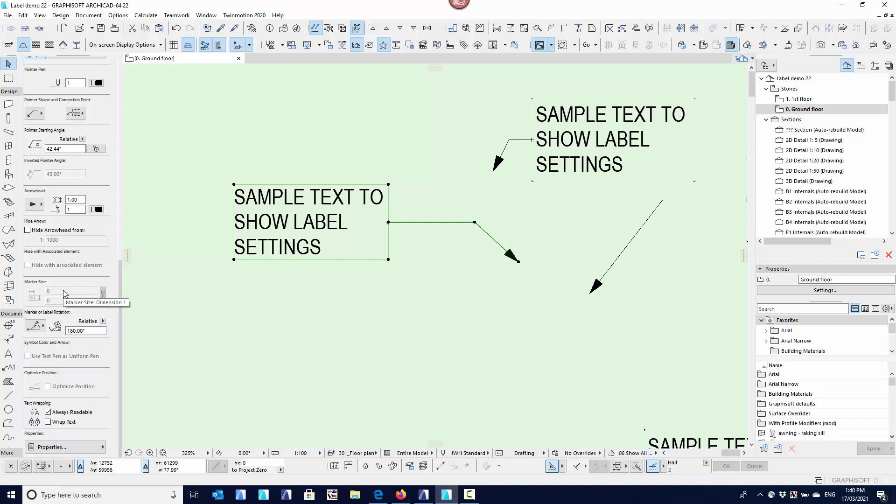
{"action": "left_click", "coordinate": [40, 331]}
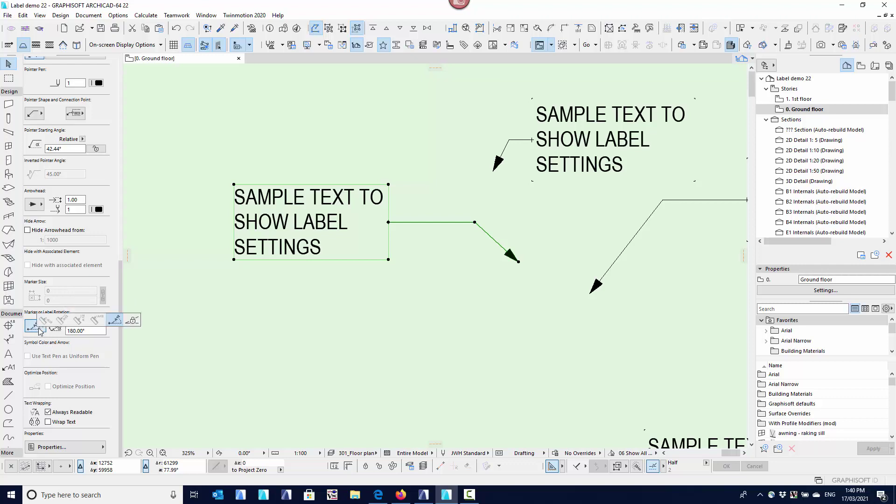
{"action": "key", "text": "Escape"}
{"action": "key", "text": "Escape"}
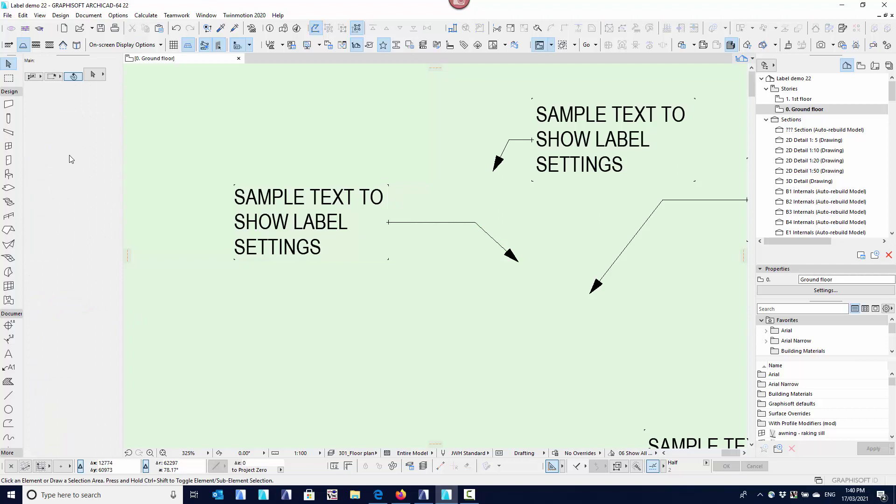
Activate the Label tool and examine the options offered for Marker or Label Rotation
{"action": "left_click", "coordinate": [8, 367]}
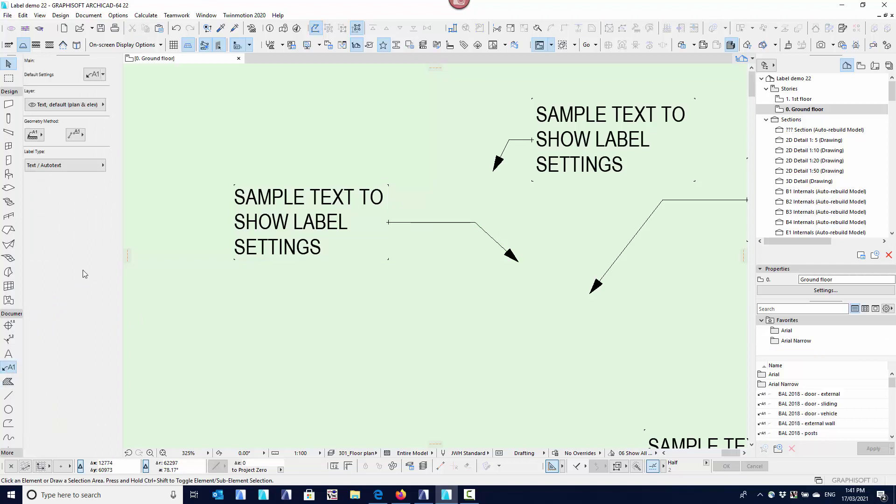
{"action": "scroll", "coordinate": [67, 282], "scroll_direction": "down", "scroll_amount": 10}
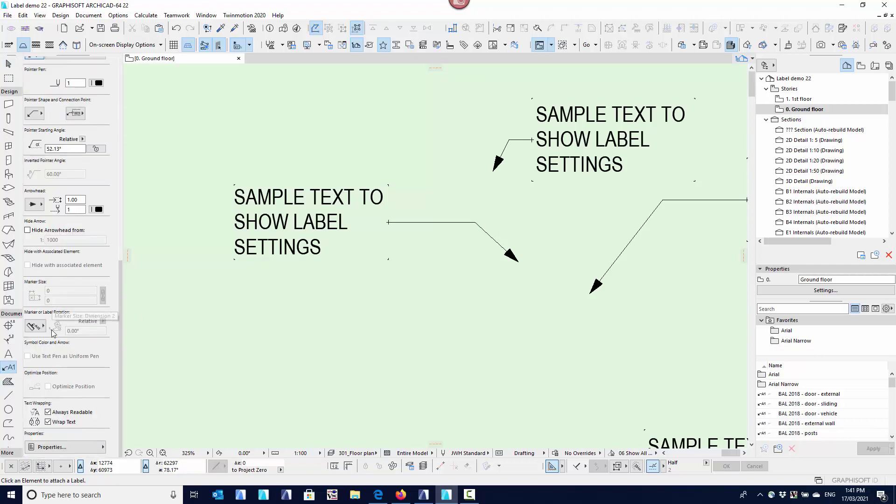
{"action": "left_click", "coordinate": [40, 330]}
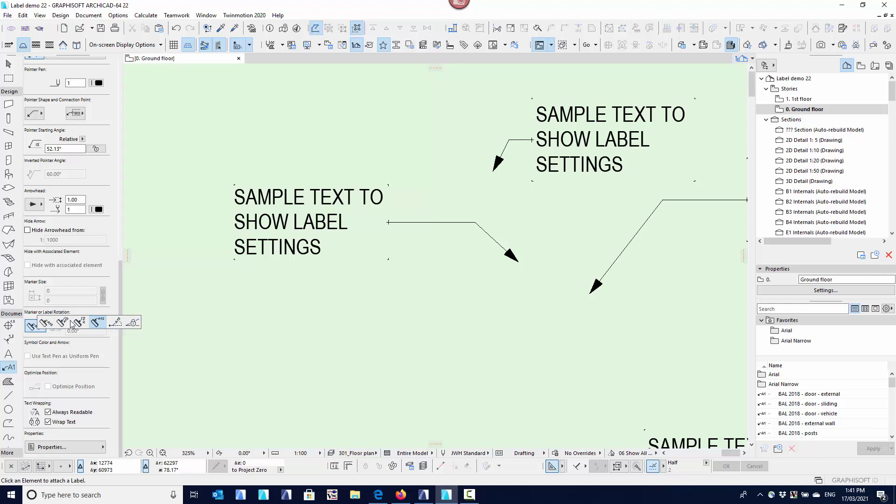
{"action": "left_click", "coordinate": [47, 327]}
{"action": "left_click", "coordinate": [45, 327]}
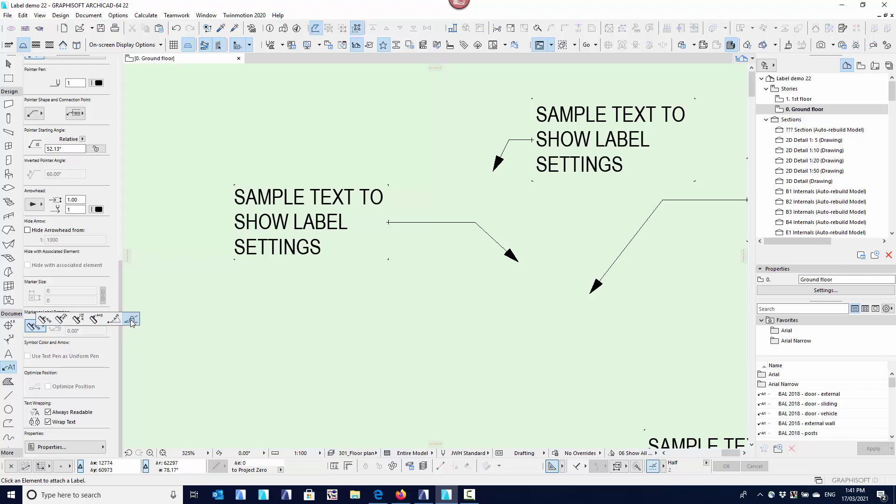
{"action": "left_click", "coordinate": [27, 330]}
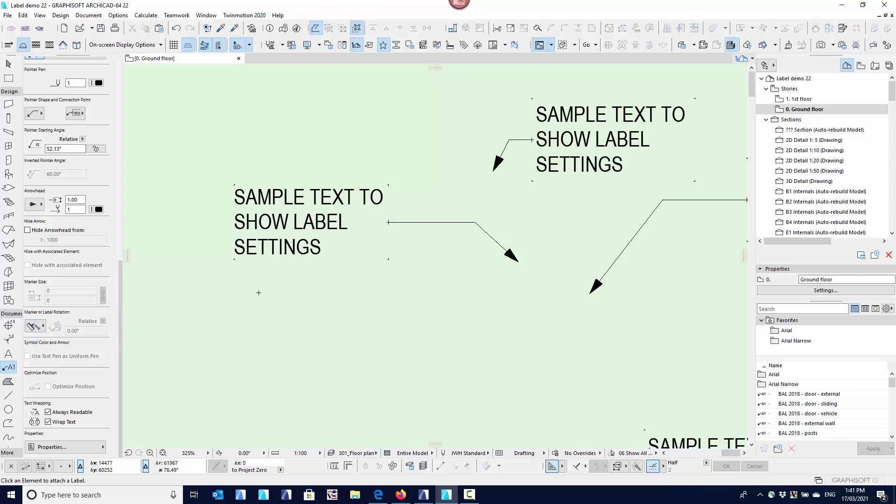
Set the label rotation to parallel and attach a sample label to each of the two diagonal walls
{"action": "scroll", "coordinate": [304, 264], "scroll_direction": "down", "scroll_amount": 5}
{"action": "scroll", "coordinate": [366, 296], "scroll_direction": "up", "scroll_amount": 4}
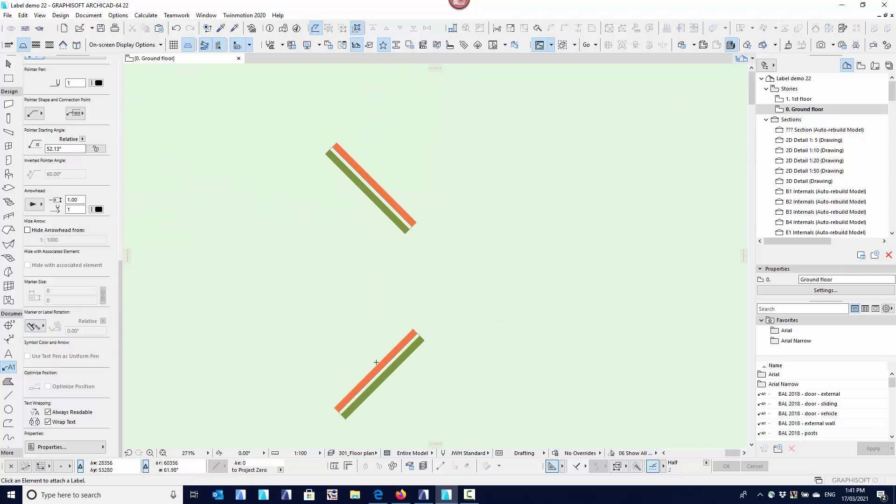
{"action": "left_click", "coordinate": [35, 327]}
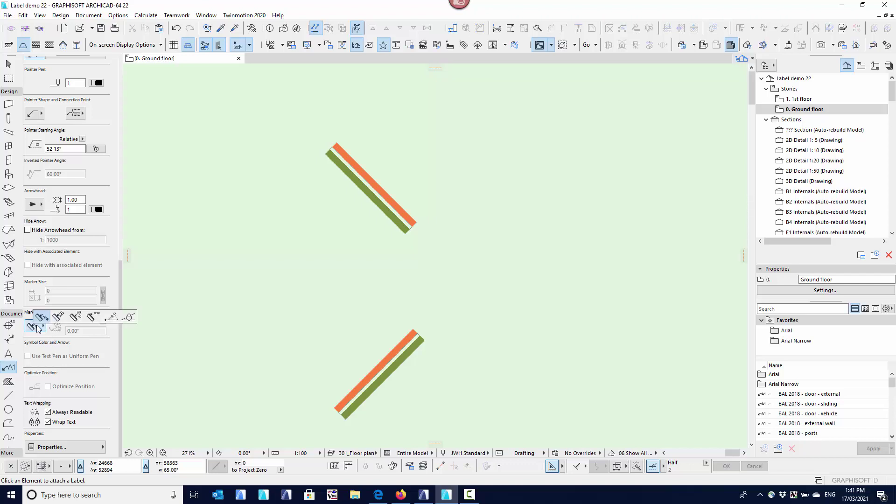
{"action": "left_click", "coordinate": [41, 318]}
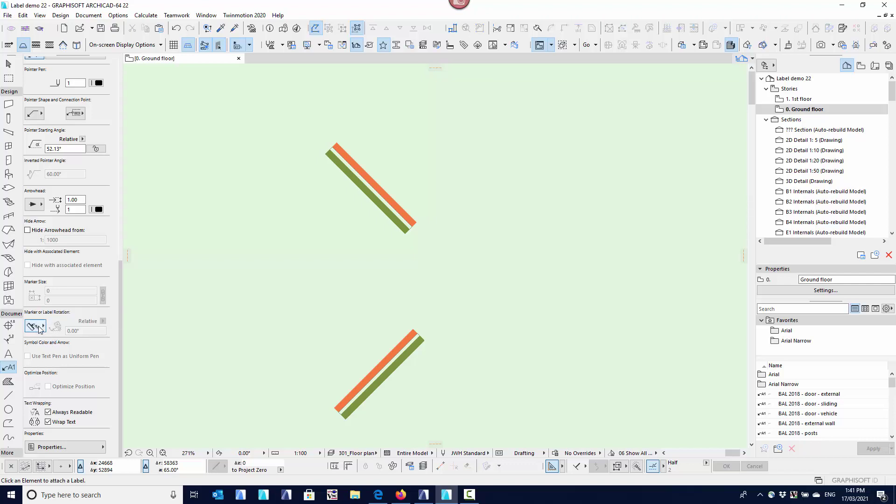
{"action": "left_click", "coordinate": [380, 186]}
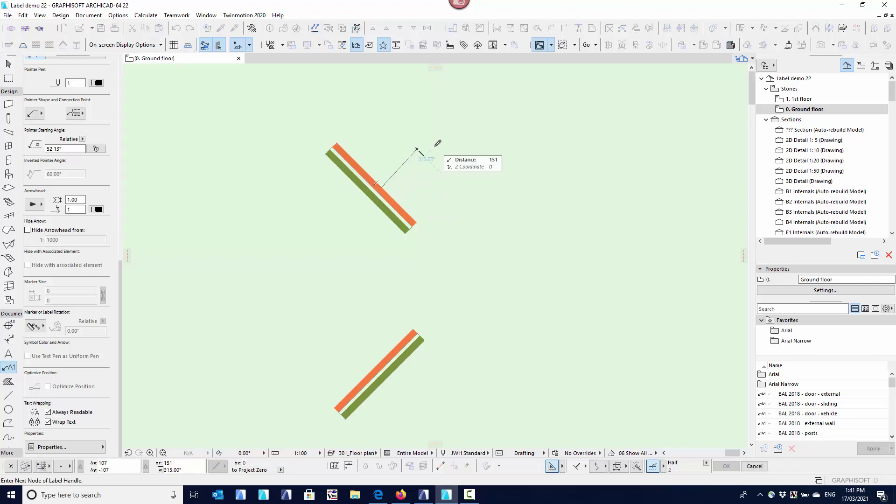
{"action": "left_click", "coordinate": [463, 147]}
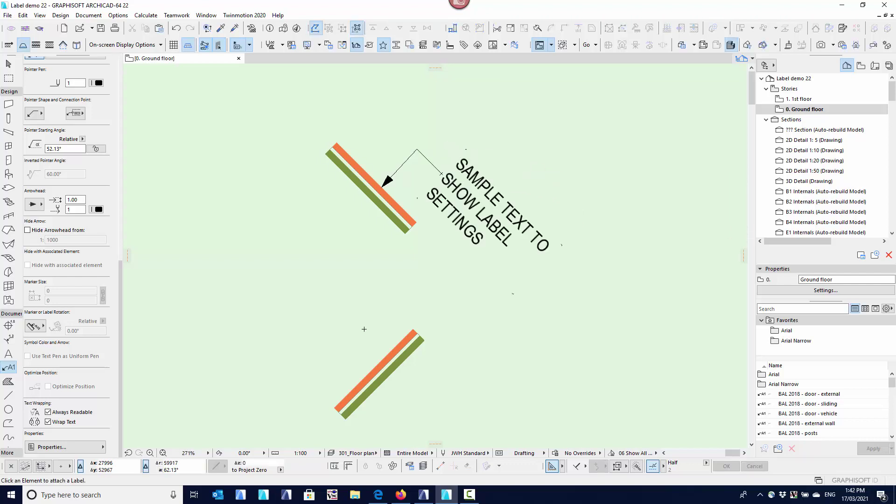
{"action": "middle_click_drag", "start_coordinate": [364, 329], "coordinate": [354, 248]}
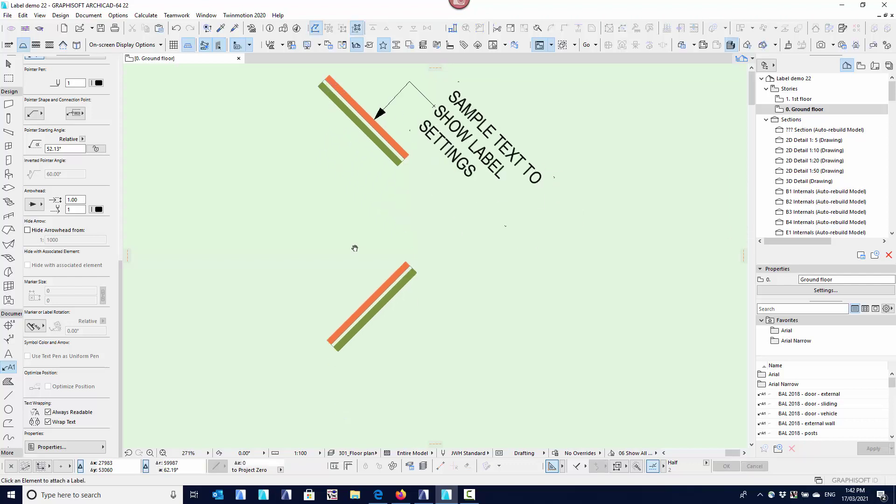
{"action": "left_click", "coordinate": [379, 304]}
{"action": "left_click", "coordinate": [398, 328]}
{"action": "left_click", "coordinate": [423, 304]}
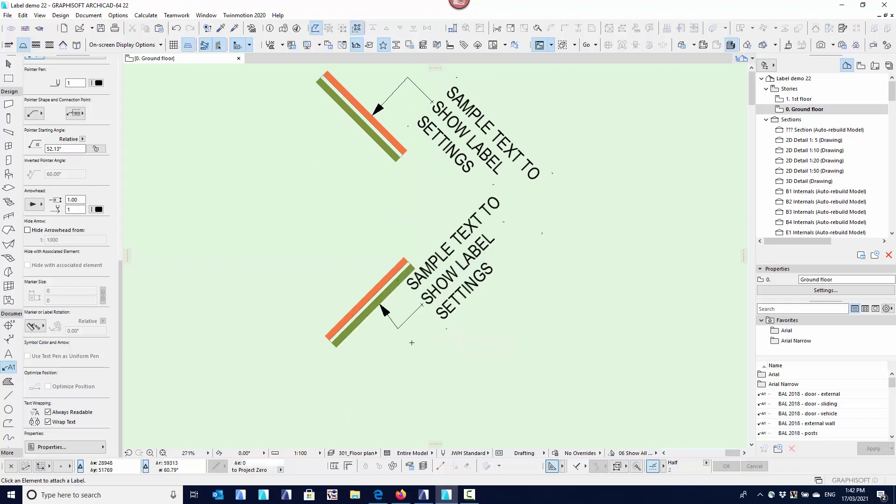
Undo the two parallel labels and set the Marker or Label Rotation to perpendicular
{"action": "scroll", "coordinate": [392, 337], "scroll_direction": "down", "scroll_amount": 2}
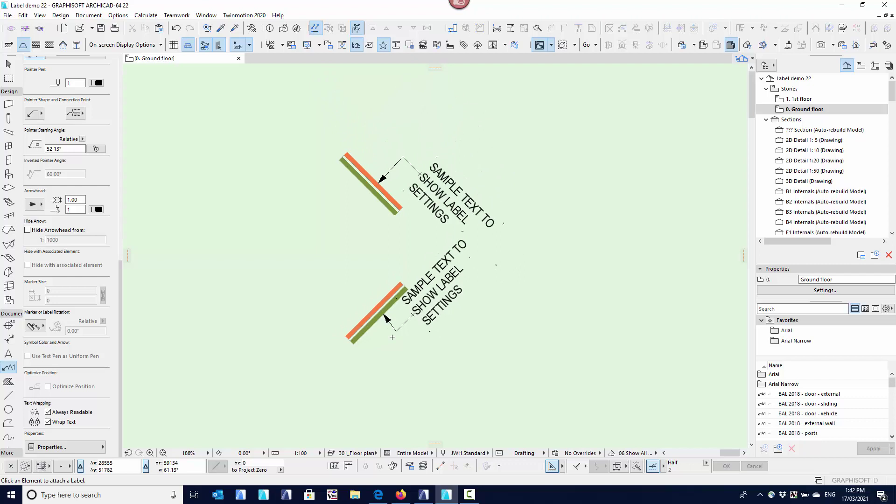
{"action": "left_click", "coordinate": [41, 325]}
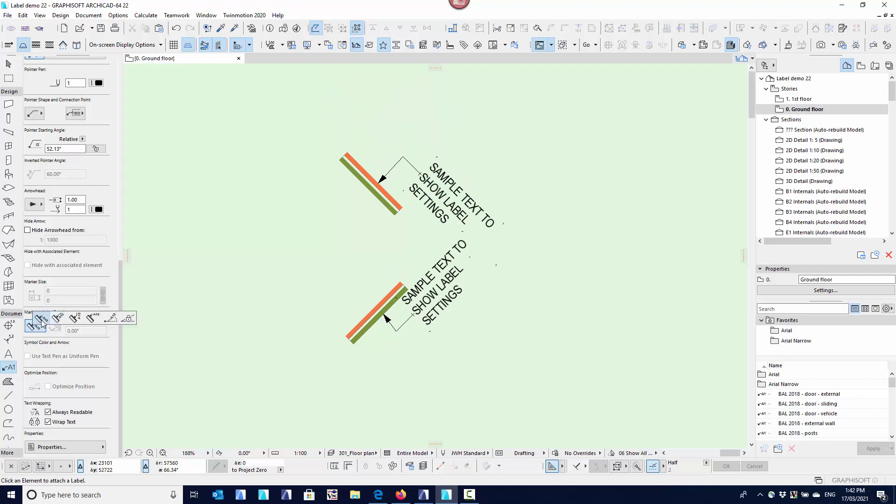
{"action": "left_click", "coordinate": [42, 321]}
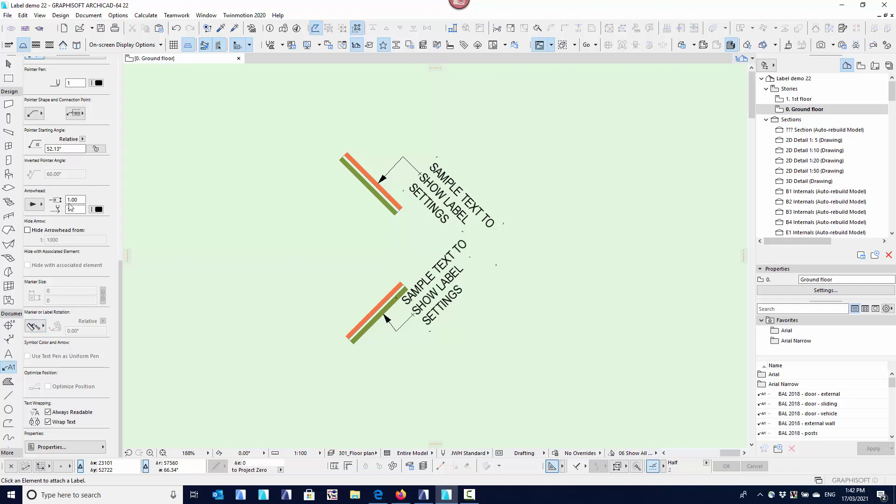
{"action": "scroll", "coordinate": [104, 141], "scroll_direction": "up", "scroll_amount": 3}
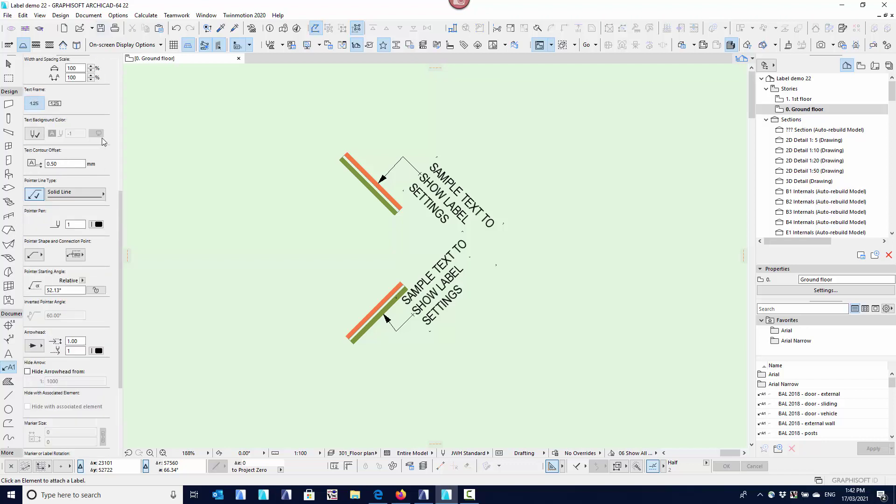
{"action": "scroll", "coordinate": [104, 141], "scroll_direction": "down", "scroll_amount": 3}
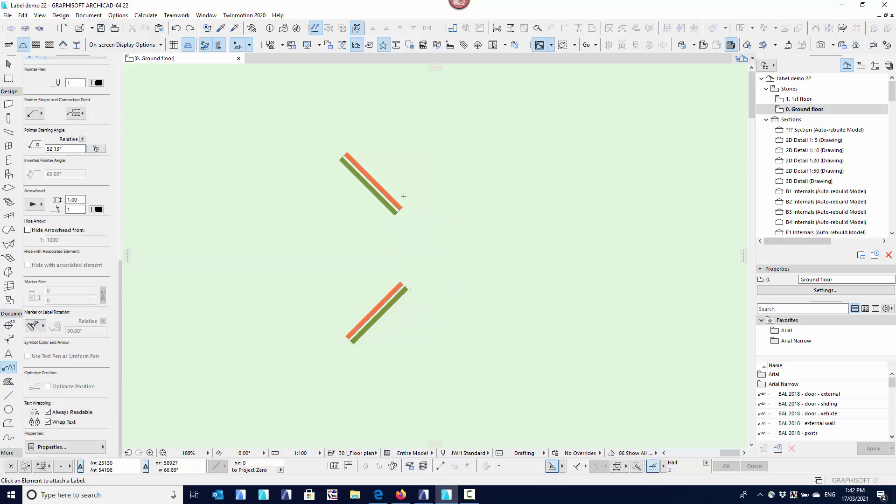
Try attaching perpendicular labels to the upper and lower diagonal walls, and undo both labels
{"action": "left_click", "coordinate": [380, 185]}
{"action": "left_click", "coordinate": [408, 174]}
{"action": "left_click", "coordinate": [428, 185]}
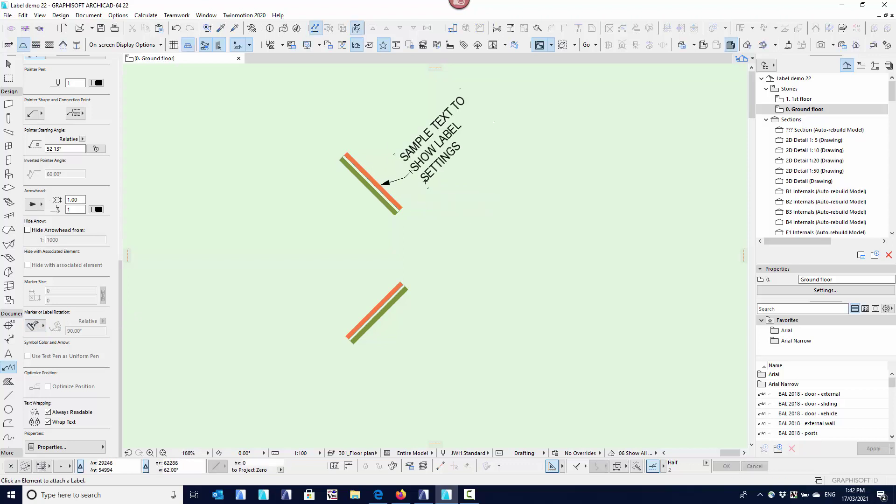
{"action": "left_click", "coordinate": [388, 311]}
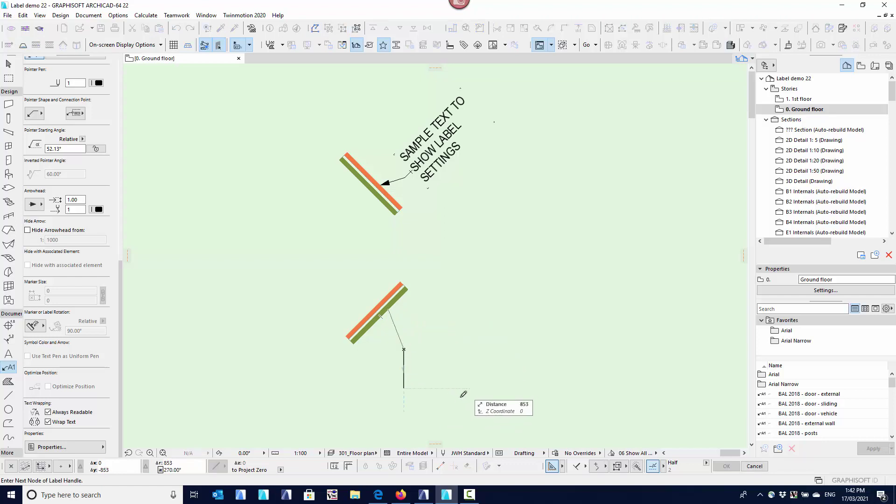
{"action": "left_click", "coordinate": [434, 395]}
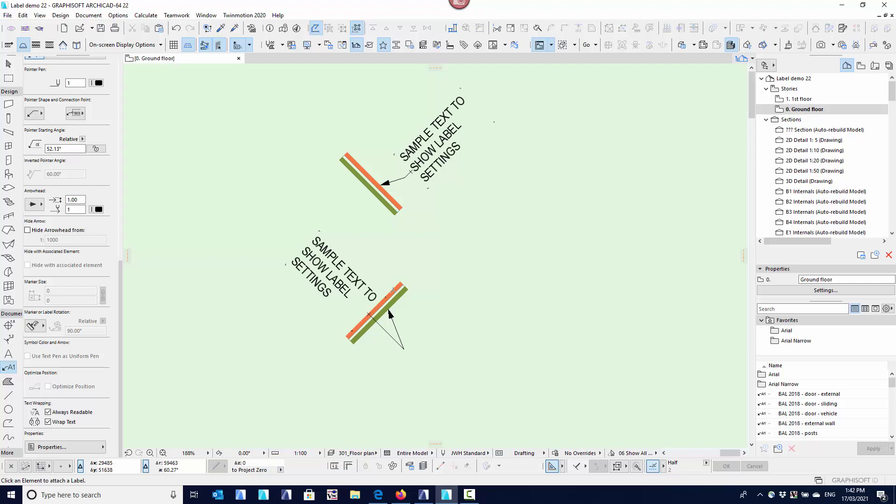
{"action": "left_click", "coordinate": [177, 29]}
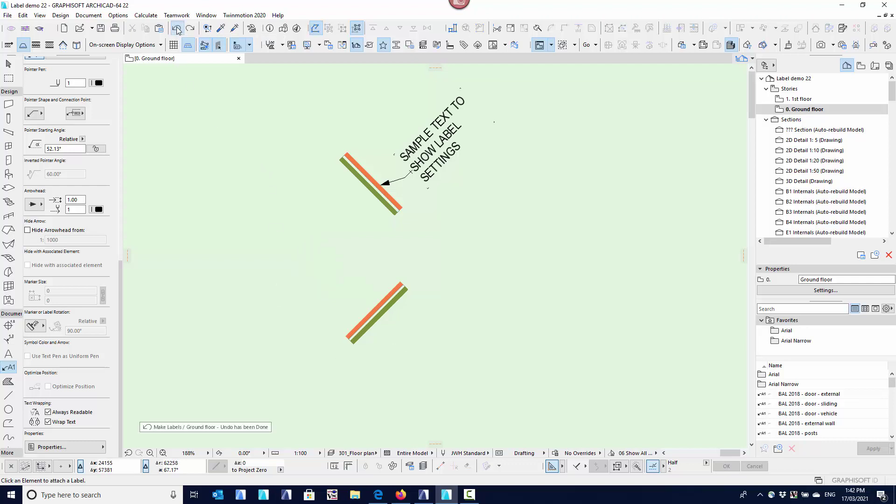
{"action": "left_click", "coordinate": [177, 28]}
Set the label rotation to vertical and attach a sample label to each diagonal wall
{"action": "left_click", "coordinate": [33, 326]}
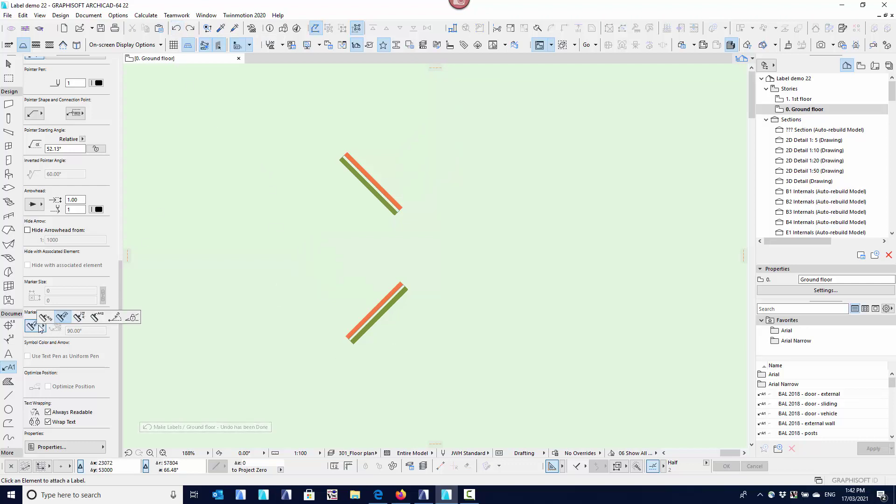
{"action": "left_click", "coordinate": [80, 317]}
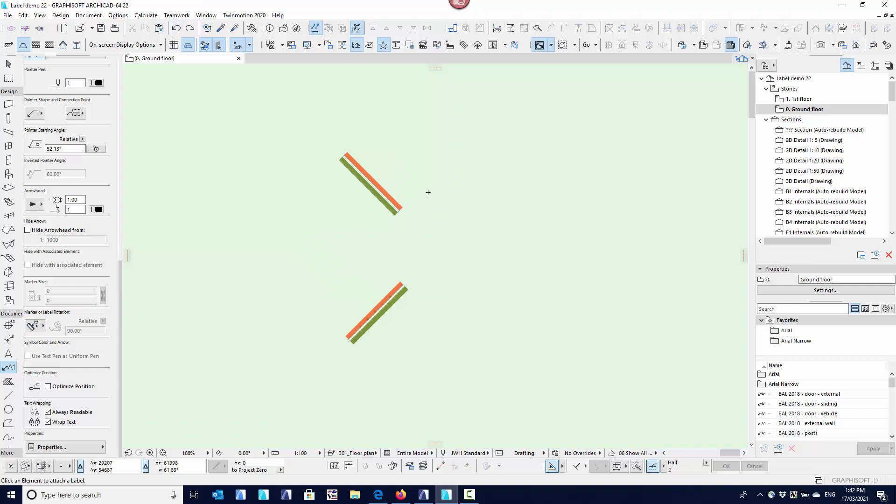
{"action": "left_click", "coordinate": [382, 186]}
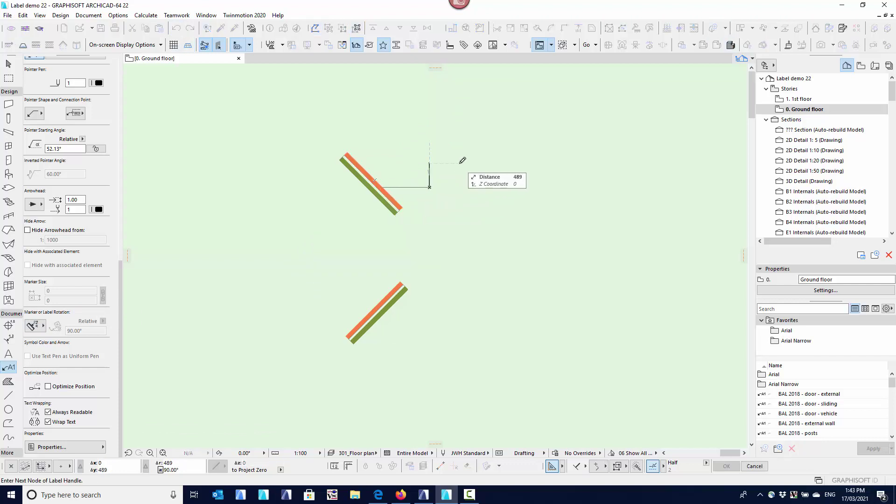
{"action": "left_click", "coordinate": [430, 186]}
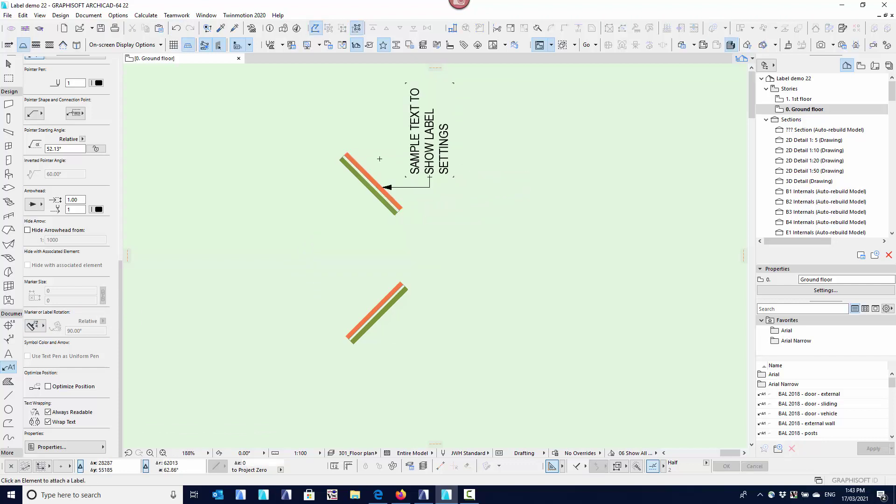
{"action": "left_click", "coordinate": [398, 302]}
{"action": "left_click", "coordinate": [416, 319]}
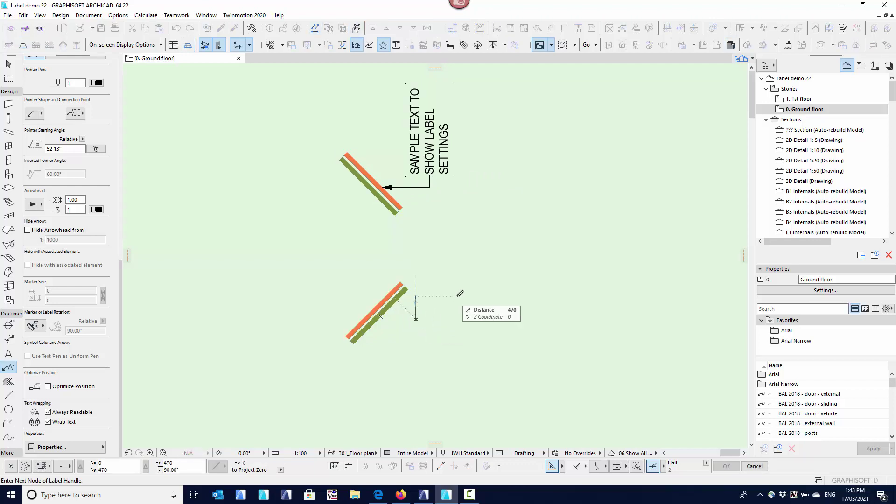
{"action": "left_click", "coordinate": [474, 293]}
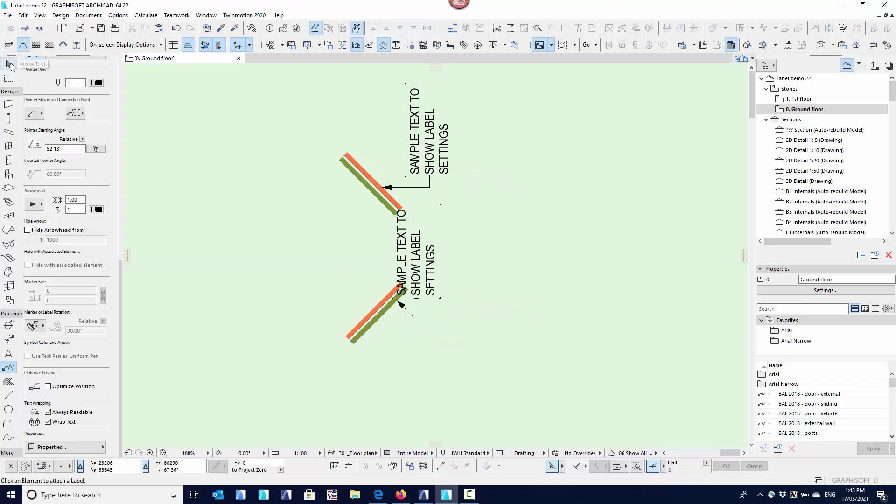
Try rotating the labelled upper wall about its middle, and undo the rotation along with both vertical labels
{"action": "key", "text": "Escape"}
{"action": "left_click", "coordinate": [353, 175]}
{"action": "left_click", "coordinate": [368, 187]}
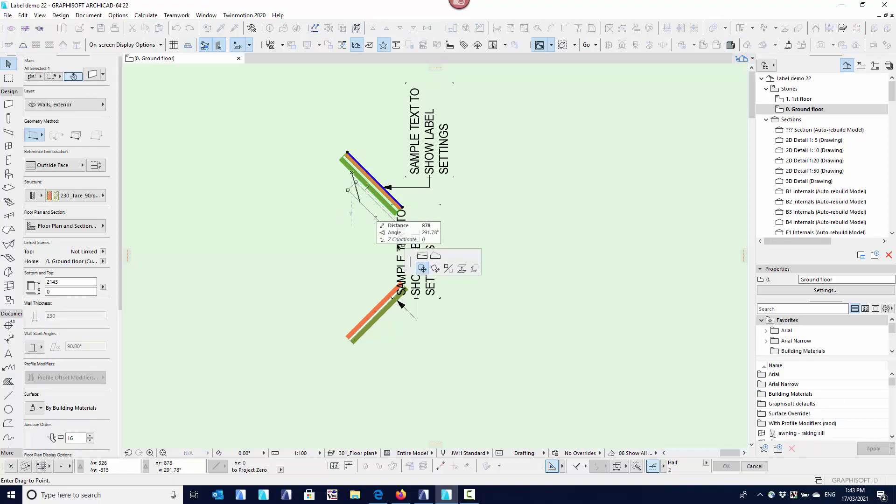
{"action": "left_click", "coordinate": [435, 268]}
{"action": "left_click", "coordinate": [370, 188]}
{"action": "left_click", "coordinate": [402, 208]}
{"action": "left_click", "coordinate": [468, 117]}
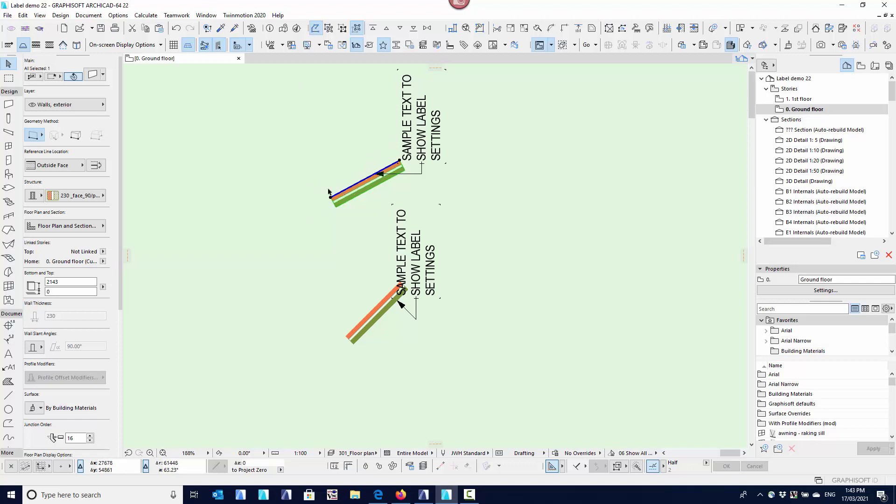
{"action": "key", "text": "ctrl+z"}
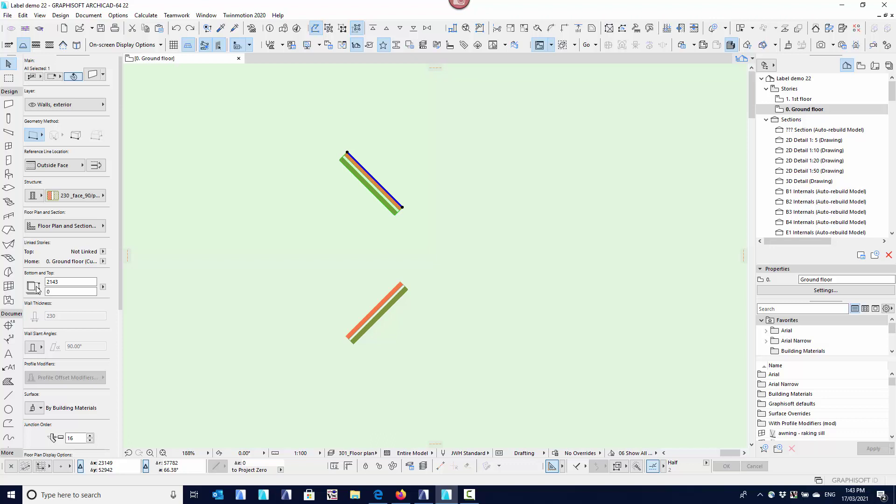
Set the Label tool's rotation to horizontal and attach a sample label to the upper diagonal wall
{"action": "left_click", "coordinate": [8, 367]}
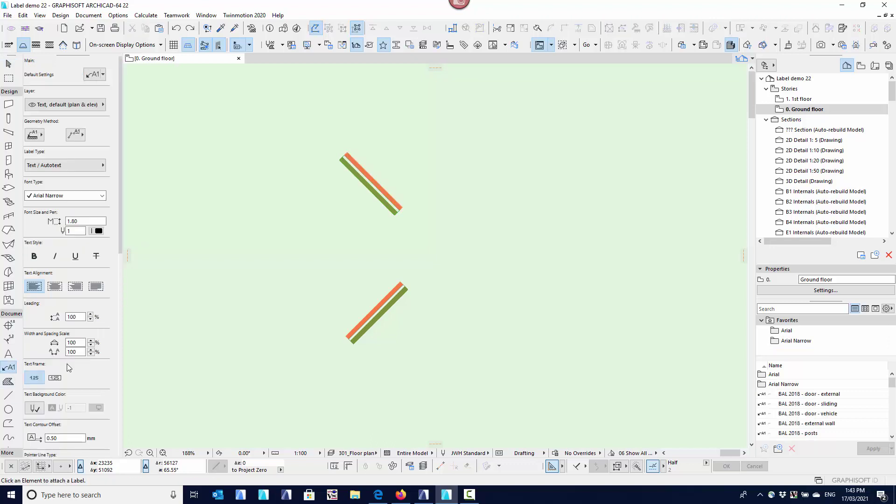
{"action": "scroll", "coordinate": [59, 381], "scroll_direction": "down", "scroll_amount": 8}
{"action": "left_click", "coordinate": [35, 326]}
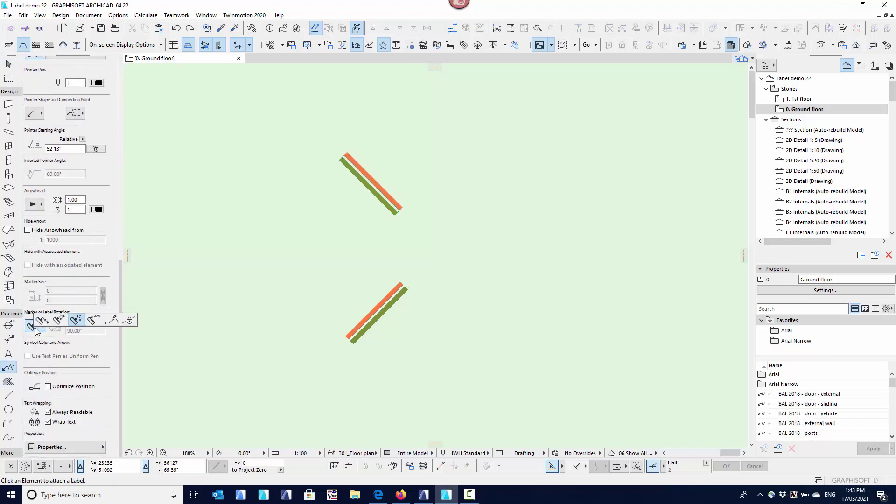
{"action": "left_click", "coordinate": [93, 320]}
{"action": "left_click", "coordinate": [394, 189]}
{"action": "left_click", "coordinate": [428, 177]}
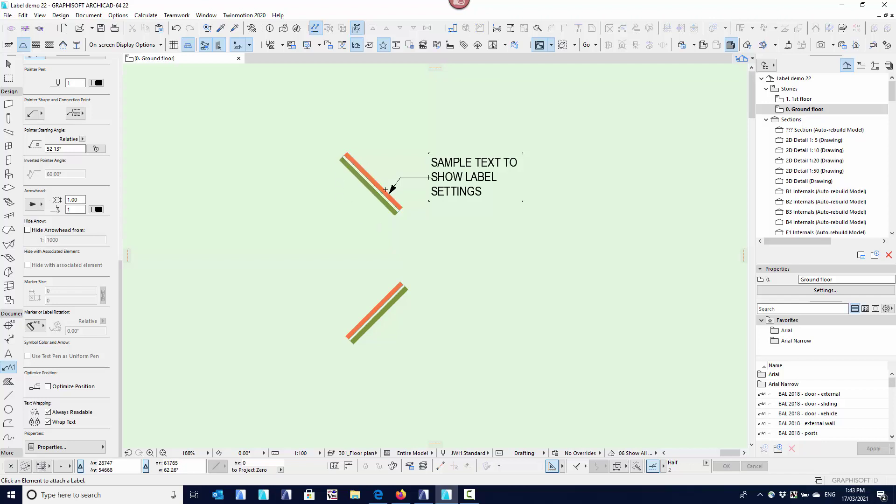
Set the view orientation graphically to 50.10° about a point near the lower diagonal wall, and return it to 0°
{"action": "left_click", "coordinate": [219, 453]}
{"action": "left_click", "coordinate": [292, 345]}
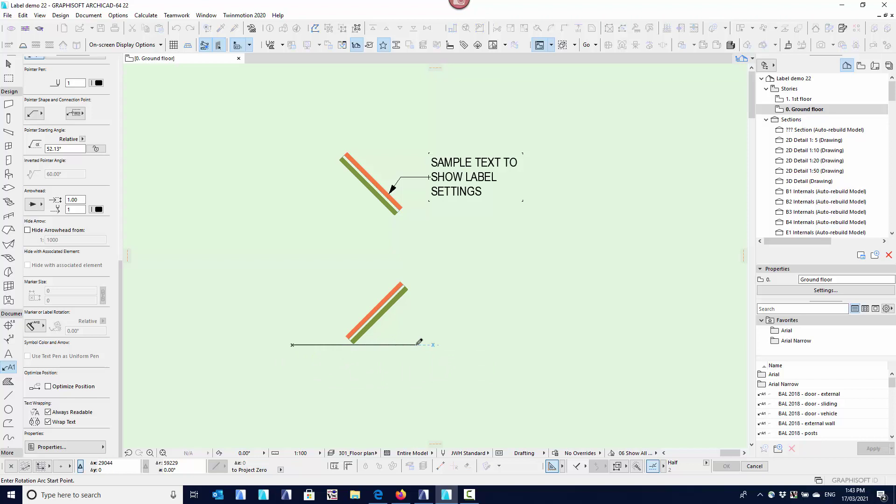
{"action": "left_click", "coordinate": [363, 348]}
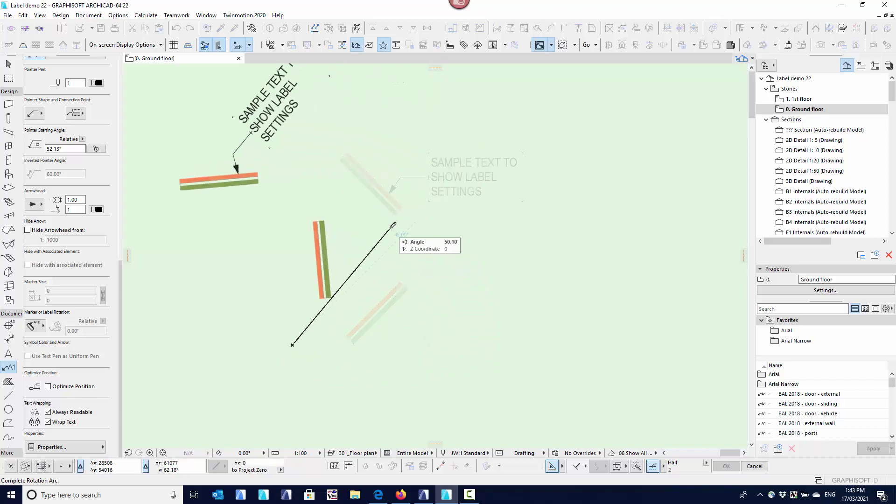
{"action": "left_click", "coordinate": [393, 225]}
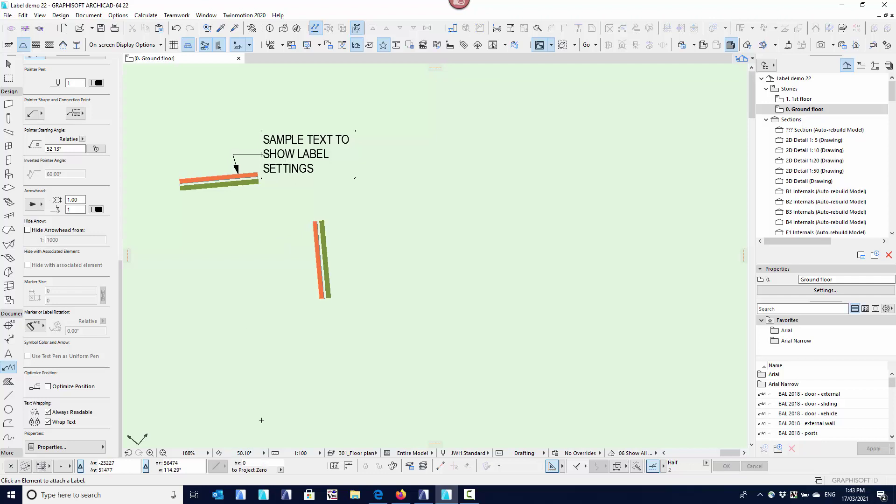
{"action": "left_click", "coordinate": [217, 457]}
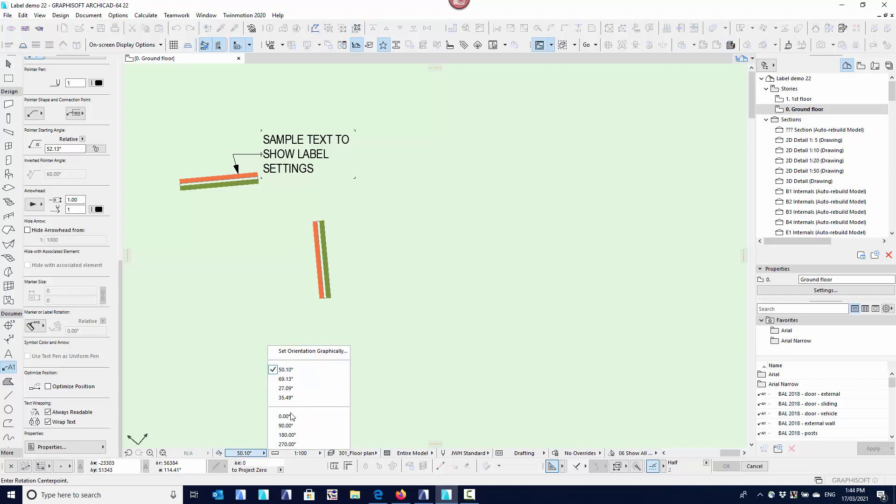
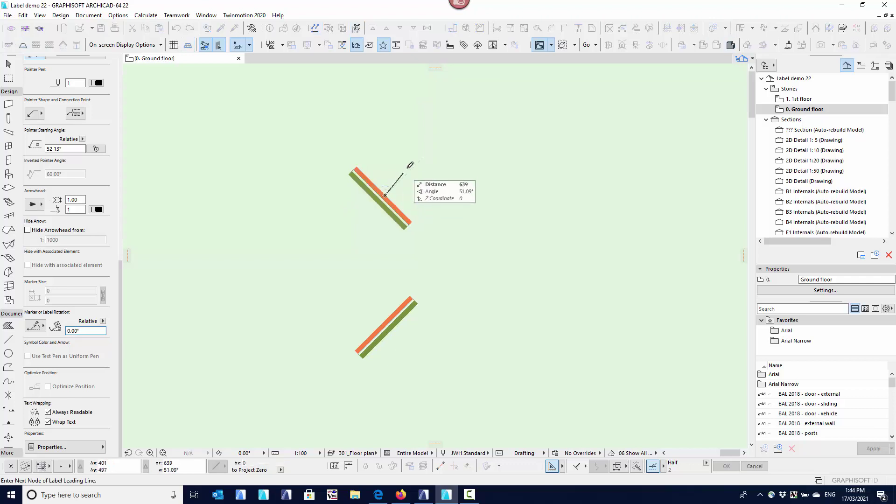
Attach a sample label with a 0.00° custom rotation angle to the middle of the upper diagonal wall
{"action": "left_click", "coordinate": [408, 167]}
{"action": "left_click", "coordinate": [433, 186]}
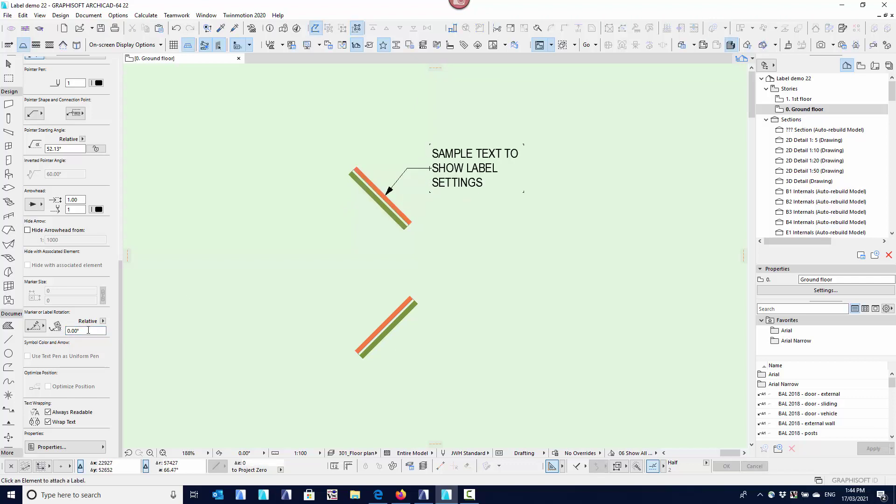
Set the label rotation angle to 90°, try a second label at the upper diagonal wall's lower end, and undo that label
{"action": "left_click_drag", "start_coordinate": [88, 330], "coordinate": [58, 329]}
{"action": "type", "text": "90"}
{"action": "left_click", "coordinate": [407, 217]}
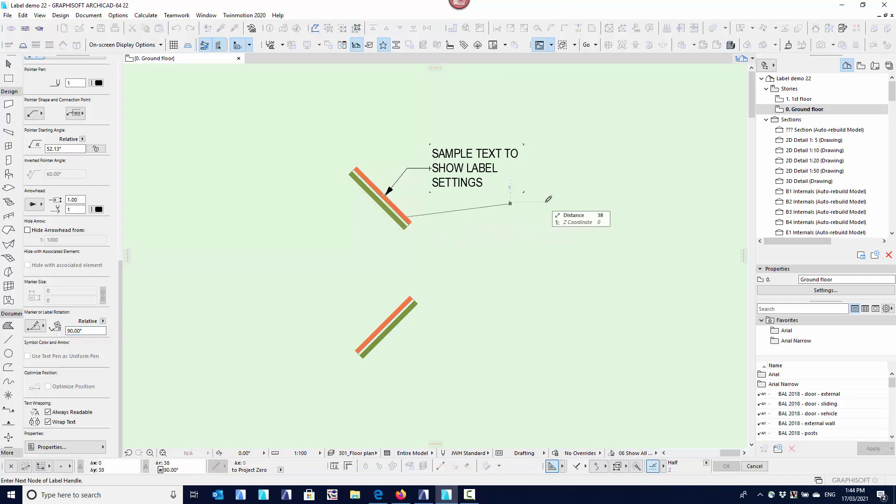
{"action": "left_click", "coordinate": [509, 204]}
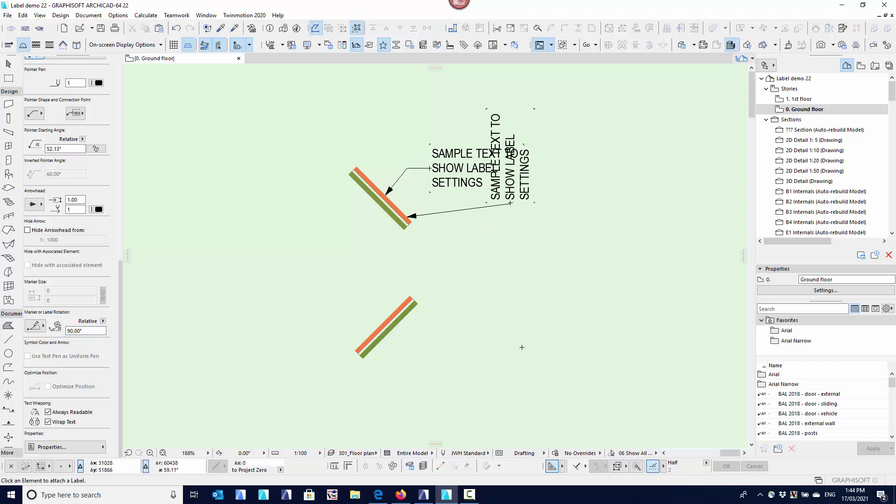
{"action": "left_click", "coordinate": [177, 28]}
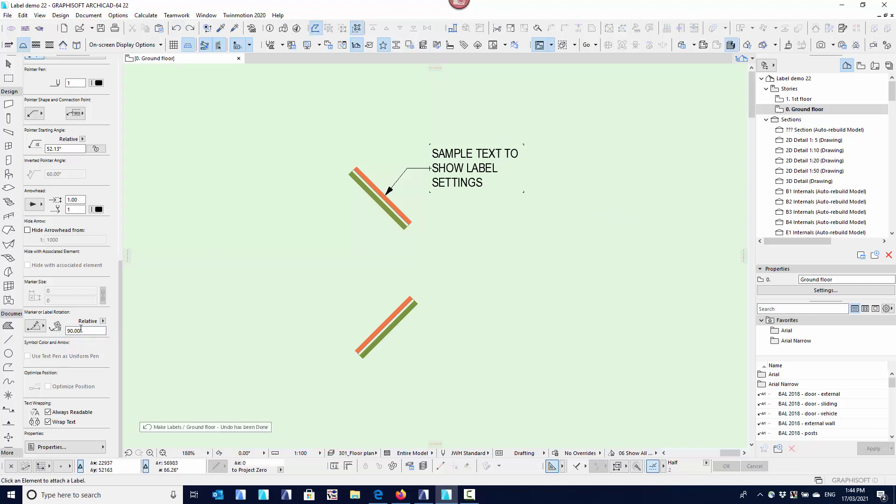
Try setting the rotation angle of the upper wall's label to 45°
{"action": "left_click", "coordinate": [9, 63]}
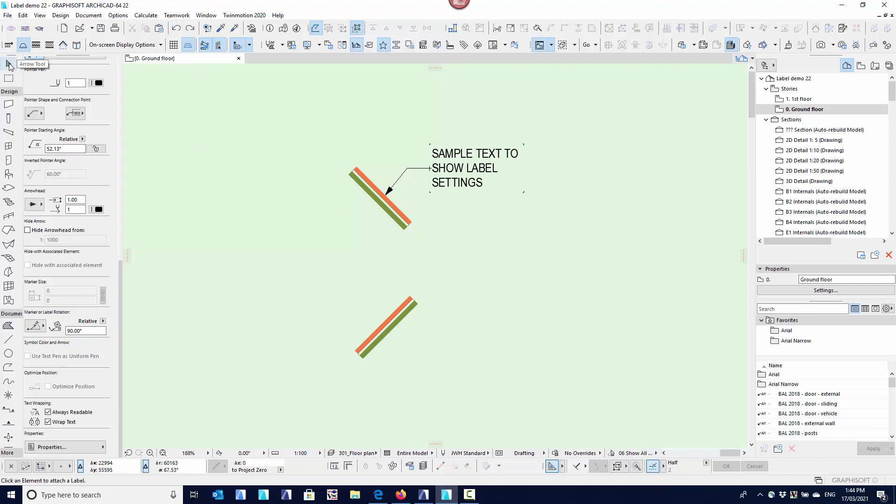
{"action": "left_click", "coordinate": [411, 168]}
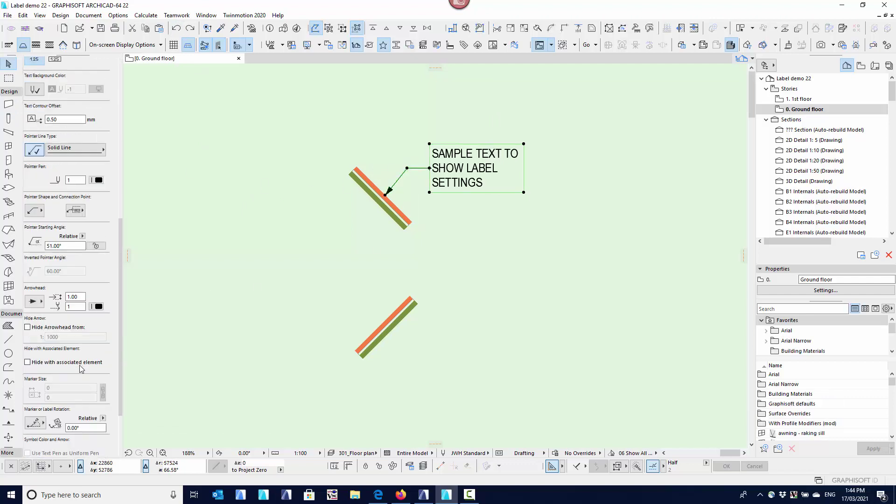
{"action": "left_click", "coordinate": [84, 330]}
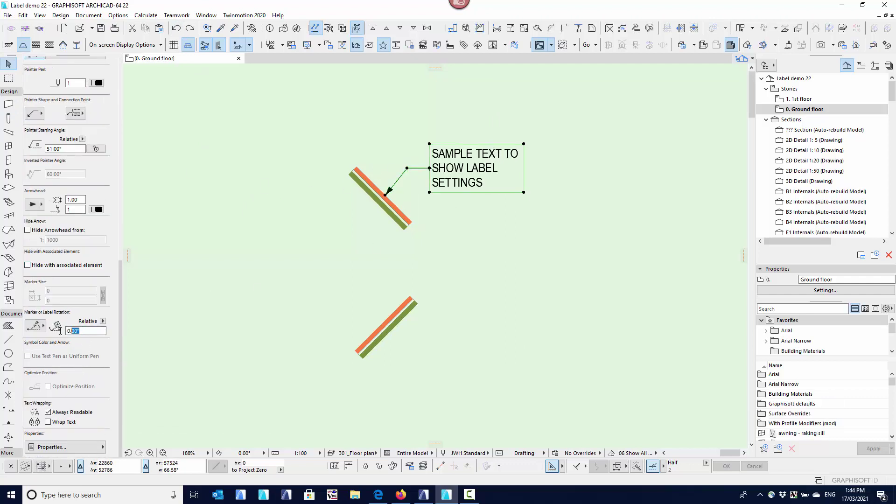
{"action": "type", "text": "45"}
{"action": "key", "text": "Return"}
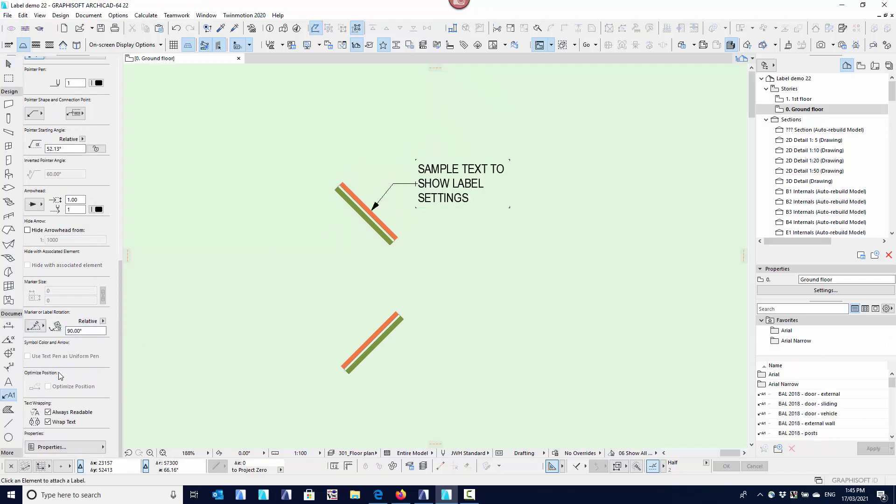
Set the label rotation to the fixed on-screen angle option and attach a sample label at 90° to the lower diagonal wall
{"action": "left_click", "coordinate": [41, 328]}
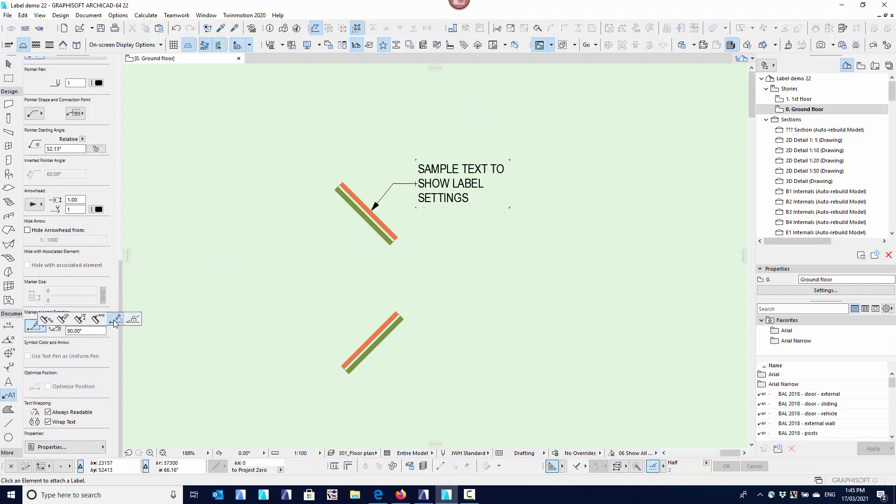
{"action": "left_click", "coordinate": [133, 319]}
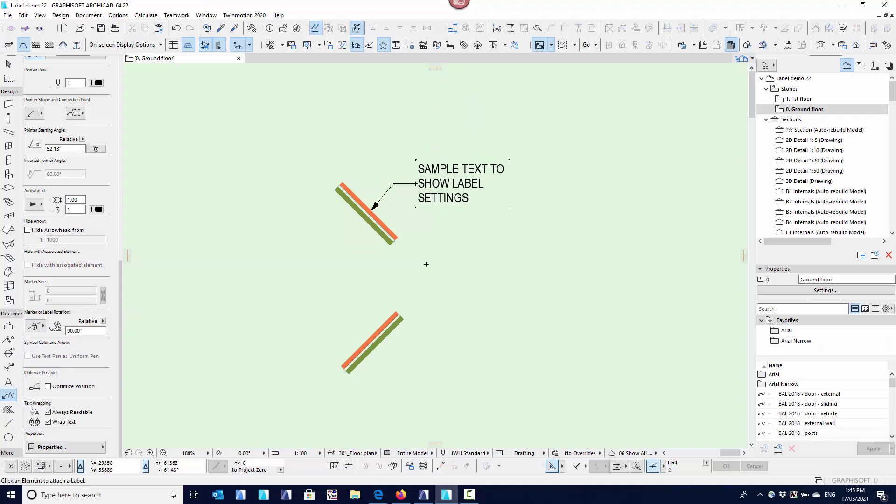
{"action": "left_click", "coordinate": [393, 330]}
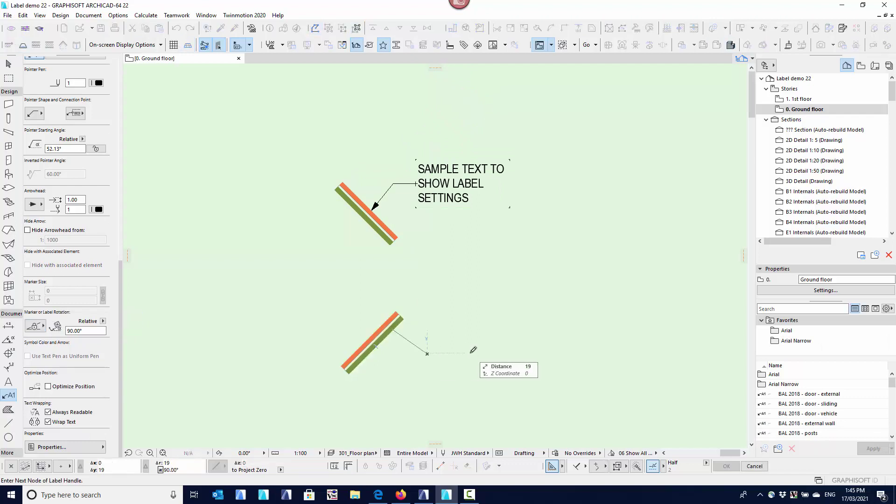
{"action": "left_click", "coordinate": [424, 362]}
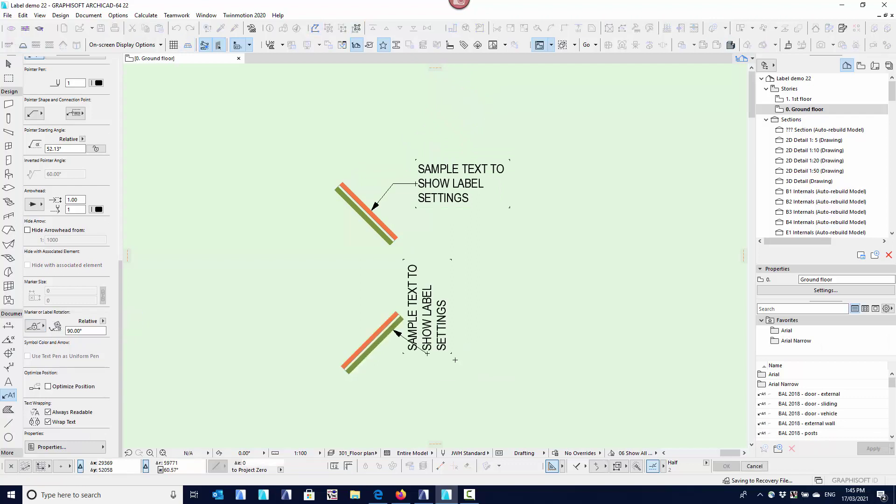
Select the lower diagonal wall's label and set its rotation angle to 0°
{"action": "left_click", "coordinate": [85, 331]}
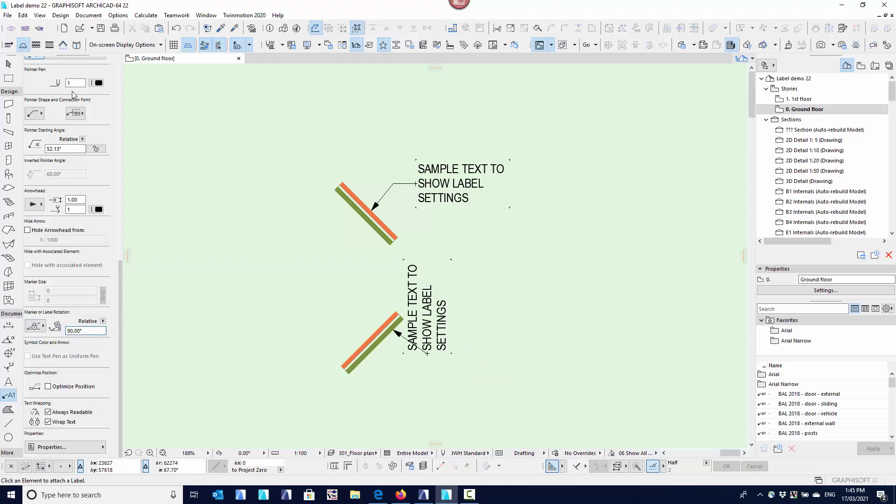
{"action": "left_click", "coordinate": [9, 64]}
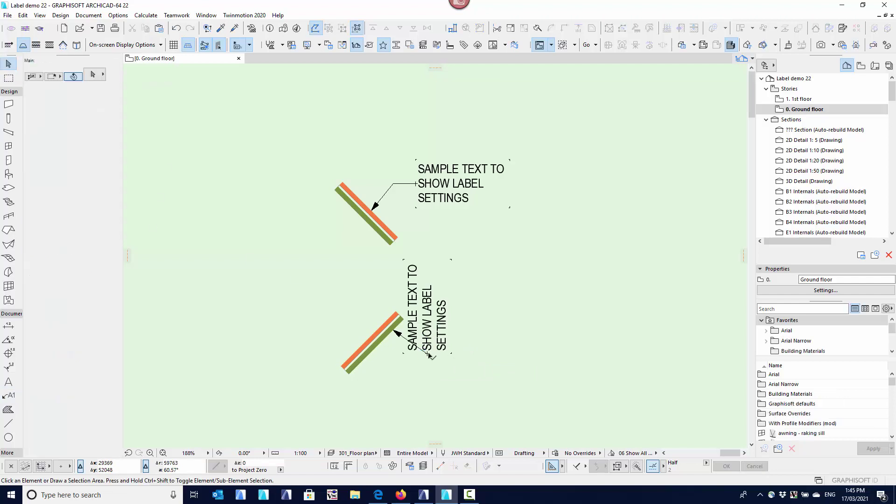
{"action": "left_click", "coordinate": [429, 356]}
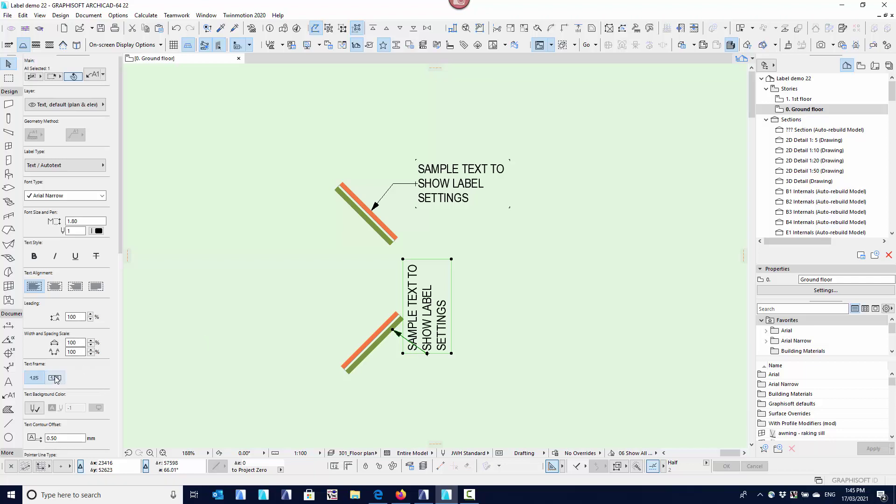
{"action": "scroll", "coordinate": [69, 347], "scroll_direction": "down", "scroll_amount": 3}
{"action": "scroll", "coordinate": [68, 345], "scroll_direction": "down", "scroll_amount": 3}
{"action": "double_click", "coordinate": [79, 331]}
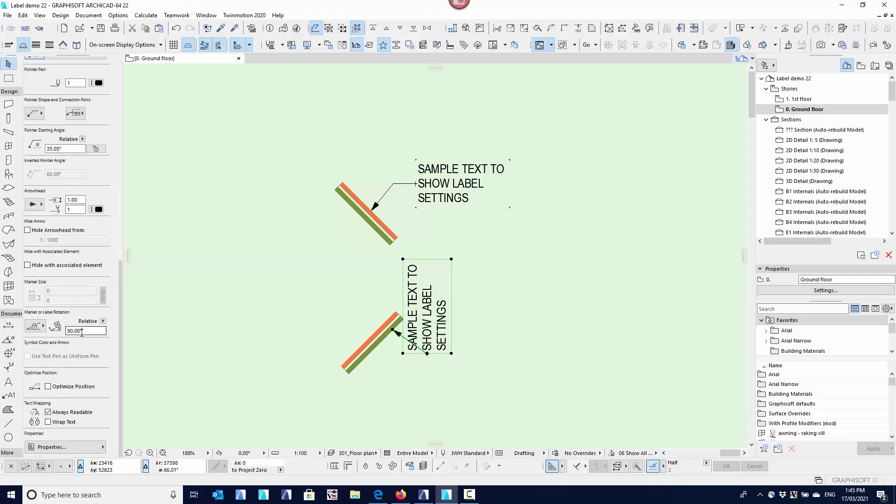
{"action": "type", "text": "0"}
{"action": "key", "text": "Return"}
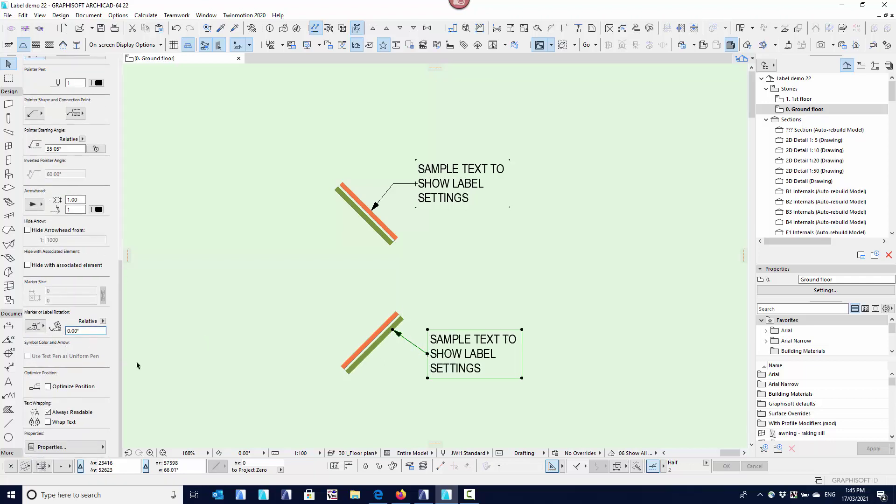
Move the text box of the lower wall's label away from the pointer's bend to lengthen the leader's short horizontal segment
{"action": "scroll", "coordinate": [428, 353], "scroll_direction": "up", "scroll_amount": 5}
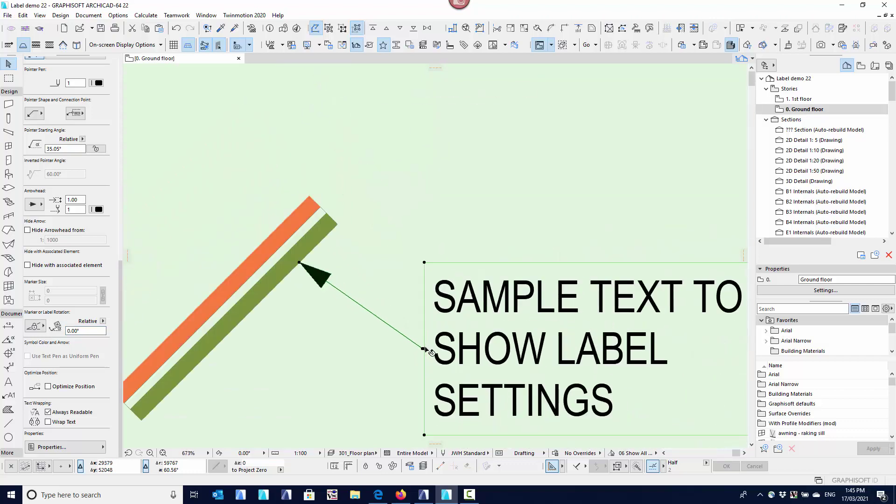
{"action": "scroll", "coordinate": [426, 349], "scroll_direction": "up", "scroll_amount": 6}
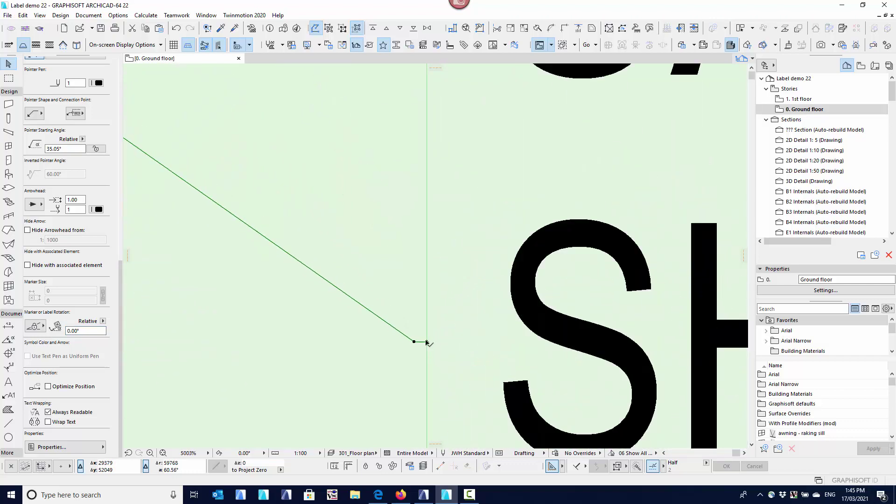
{"action": "left_click", "coordinate": [426, 343]}
{"action": "scroll", "coordinate": [467, 343], "scroll_direction": "down", "scroll_amount": 4}
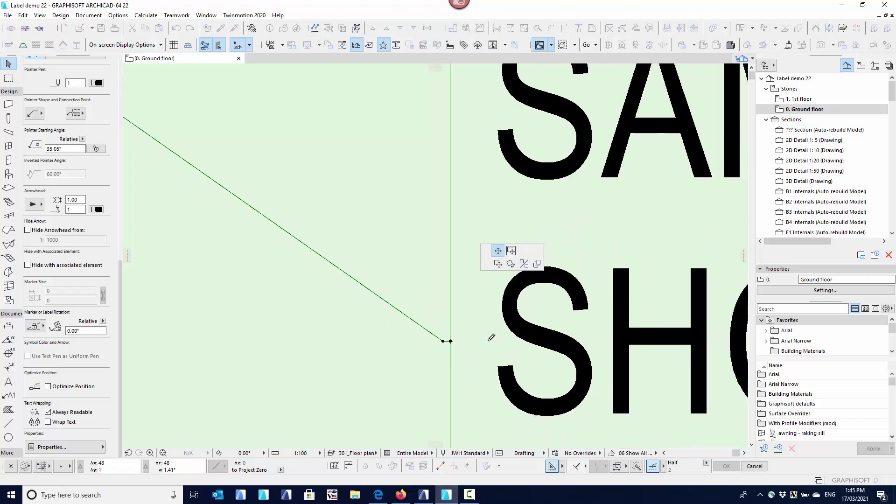
{"action": "left_click", "coordinate": [511, 252]}
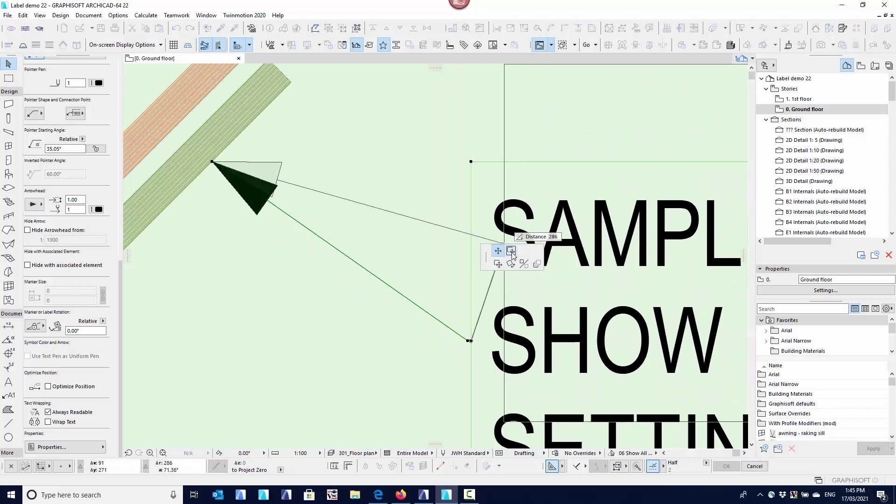
{"action": "scroll", "coordinate": [501, 368], "scroll_direction": "down", "scroll_amount": 5}
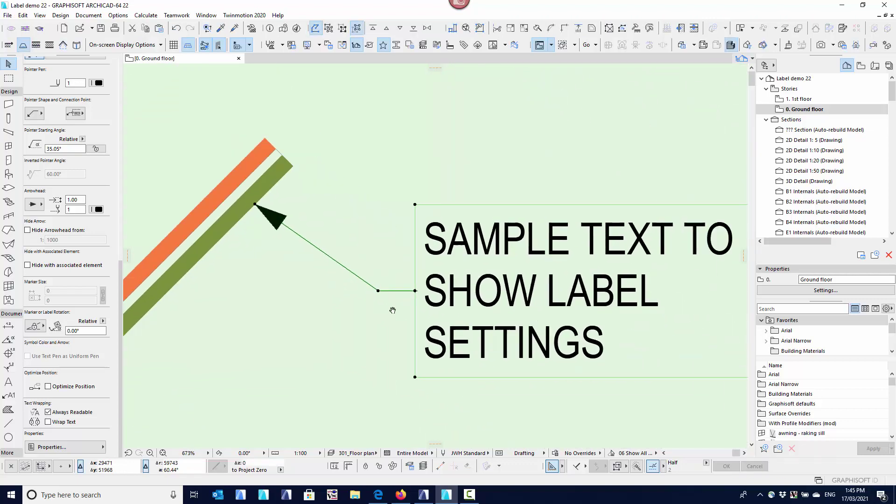
{"action": "scroll", "coordinate": [379, 339], "scroll_direction": "down", "scroll_amount": 3}
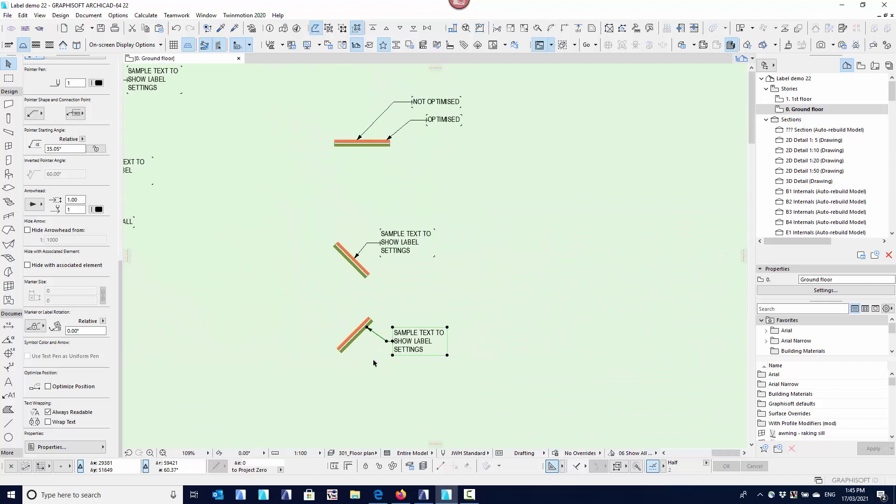
{"action": "left_click", "coordinate": [395, 343]}
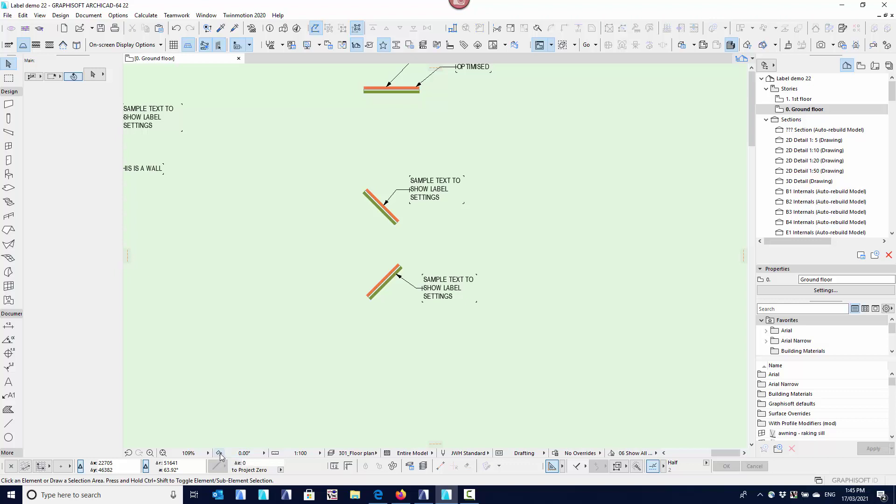
Rotate the view orientation graphically to 51.18° about a point below the lower diagonal wall
{"action": "left_click", "coordinate": [241, 453]}
{"action": "left_click", "coordinate": [383, 338]}
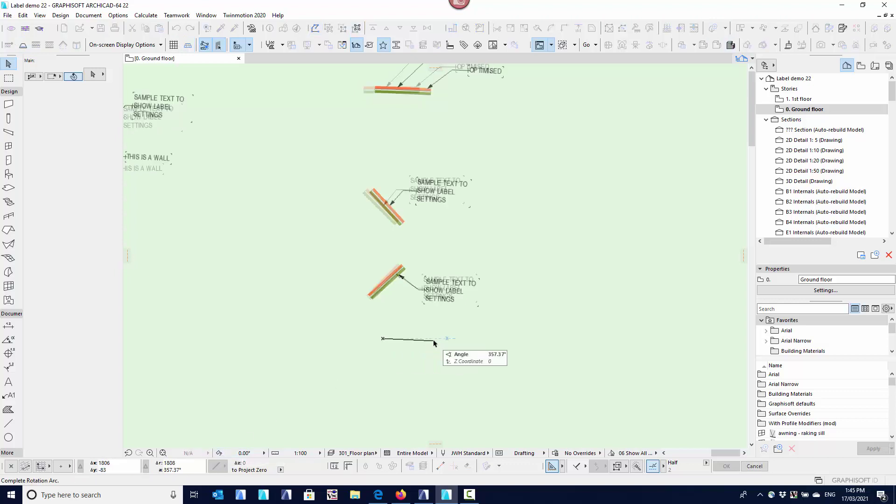
{"action": "left_click", "coordinate": [483, 216]}
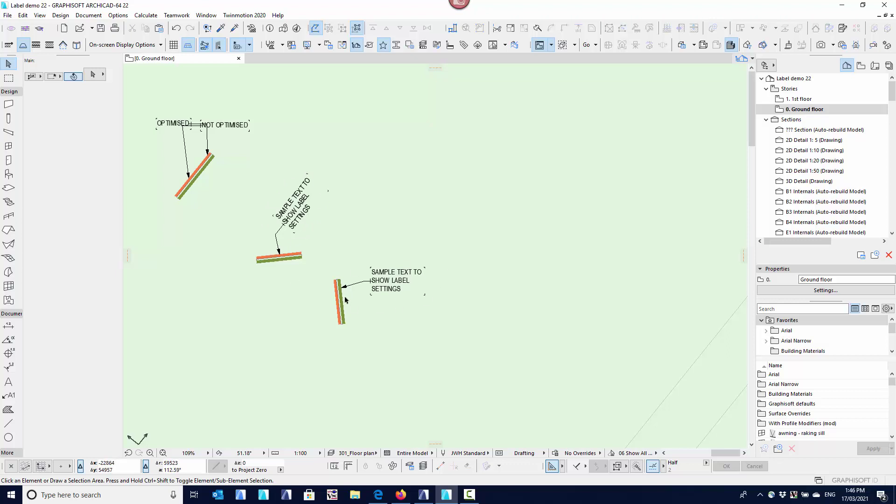
Check the rotation angle setting of the lower wall's label in the rotated view, and return the view orientation to 0°
{"action": "left_click", "coordinate": [365, 282]}
{"action": "scroll", "coordinate": [77, 387], "scroll_direction": "down", "scroll_amount": 10}
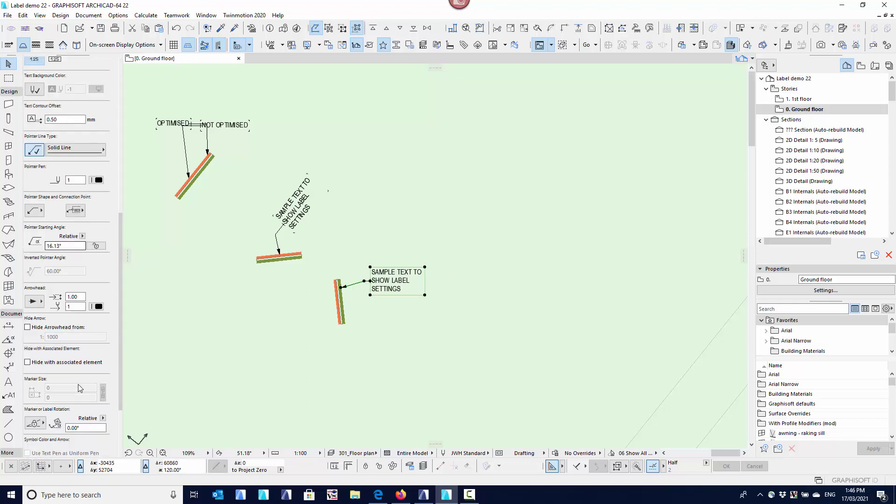
{"action": "left_click", "coordinate": [74, 427]}
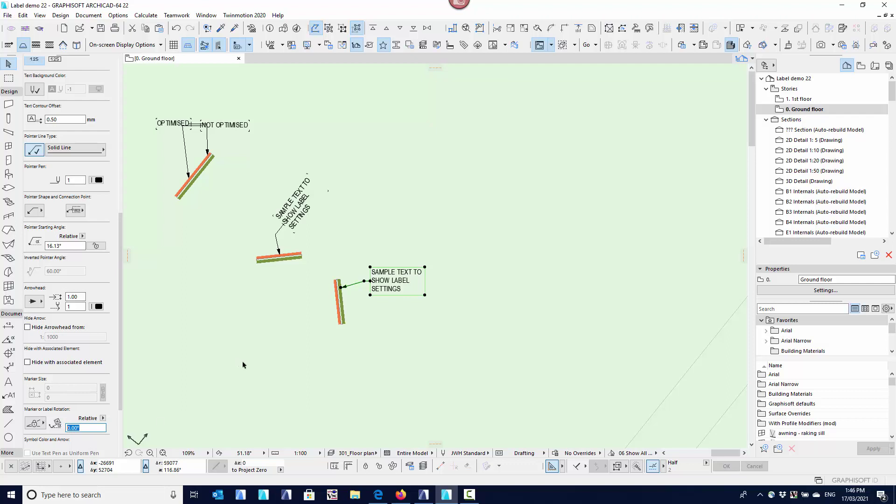
{"action": "left_click", "coordinate": [257, 384]}
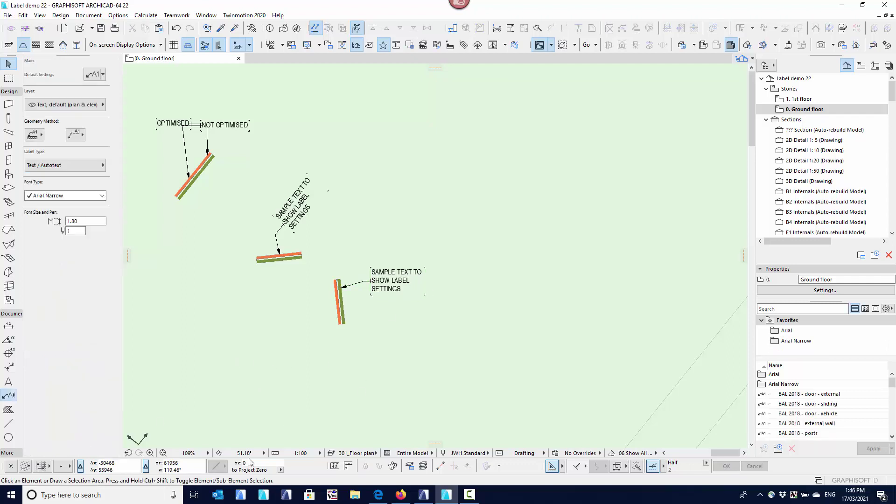
{"action": "left_click", "coordinate": [244, 453]}
{"action": "left_click", "coordinate": [293, 416]}
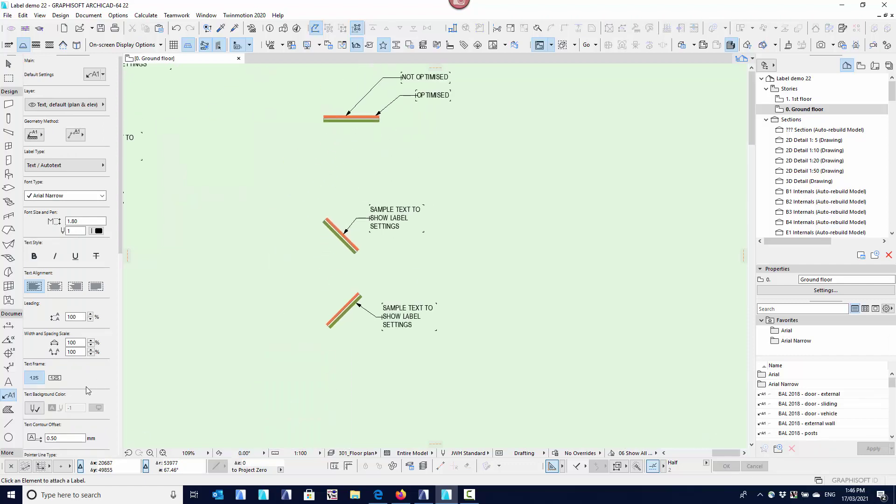
Set the Label tool's default label rotation to parallel with the element
{"action": "scroll", "coordinate": [85, 386], "scroll_direction": "down", "scroll_amount": 10}
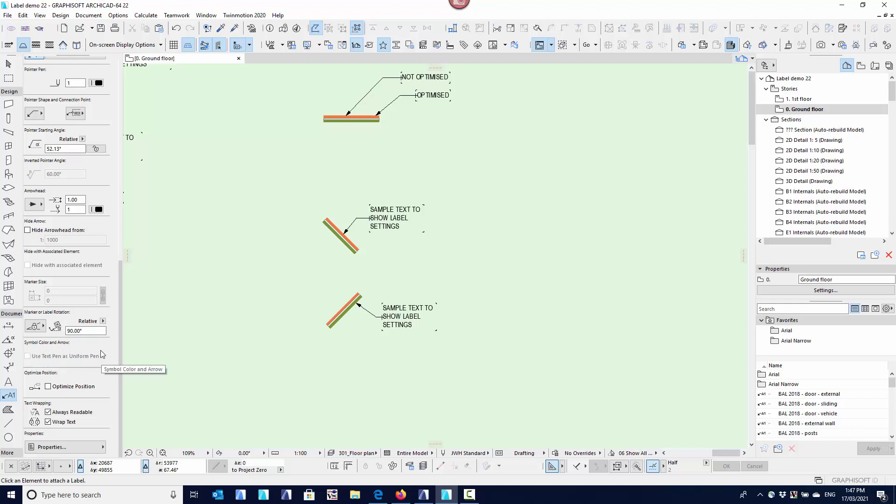
{"action": "scroll", "coordinate": [98, 137], "scroll_direction": "up", "scroll_amount": 5}
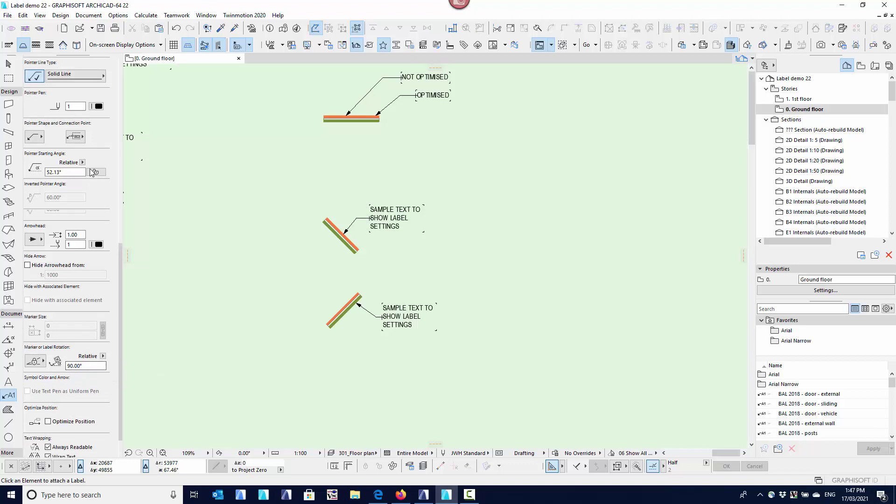
{"action": "scroll", "coordinate": [77, 391], "scroll_direction": "down", "scroll_amount": 5}
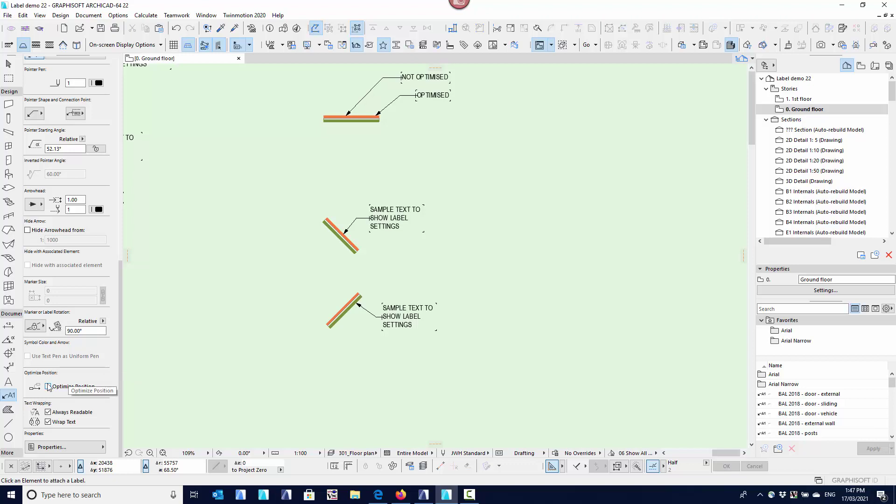
{"action": "left_click", "coordinate": [37, 327]}
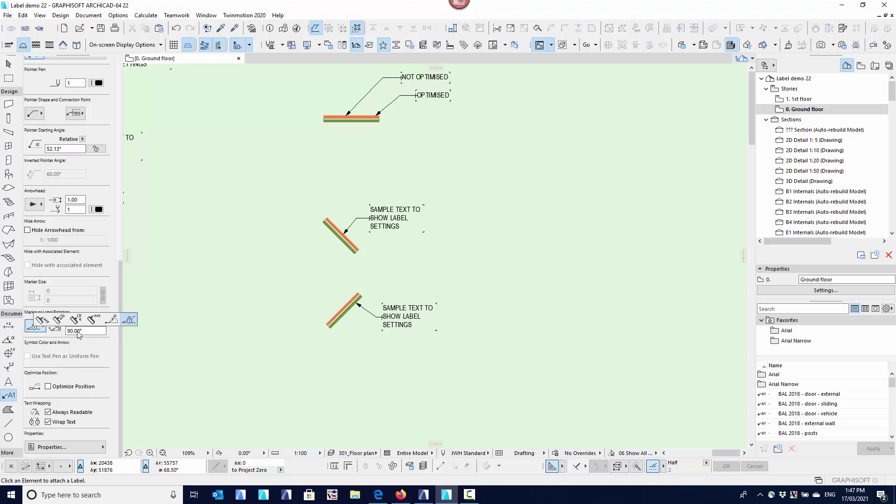
{"action": "left_click", "coordinate": [42, 319]}
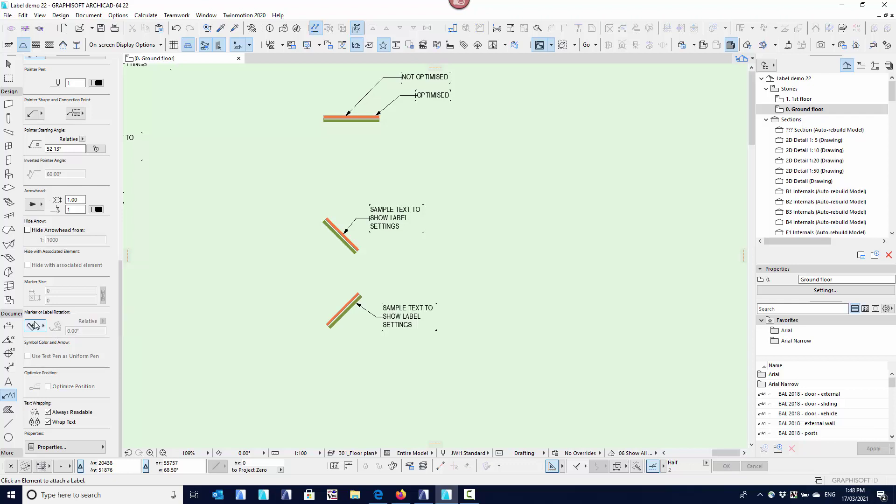
Try the vertical, fixed on-screen and custom-angle label rotation options in the Label tool's defaults to compare their effect on Optimize Position
{"action": "left_click", "coordinate": [37, 326]}
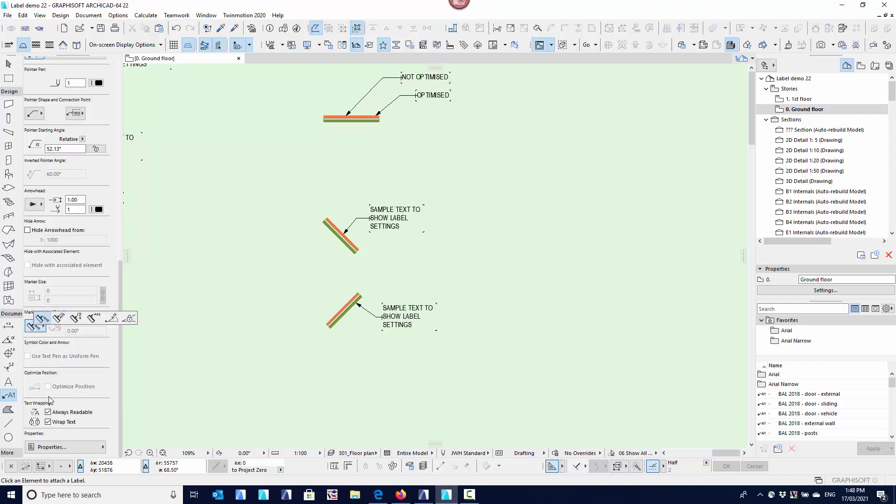
{"action": "left_click", "coordinate": [78, 320]}
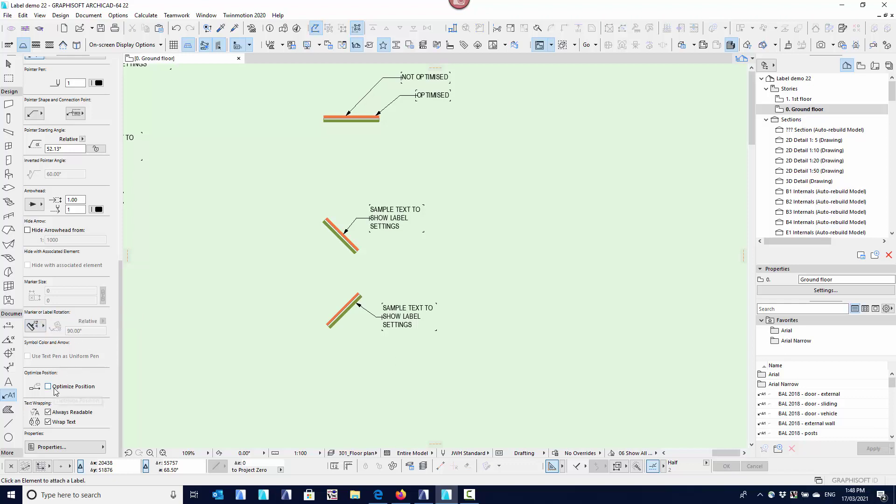
{"action": "left_click", "coordinate": [35, 325]}
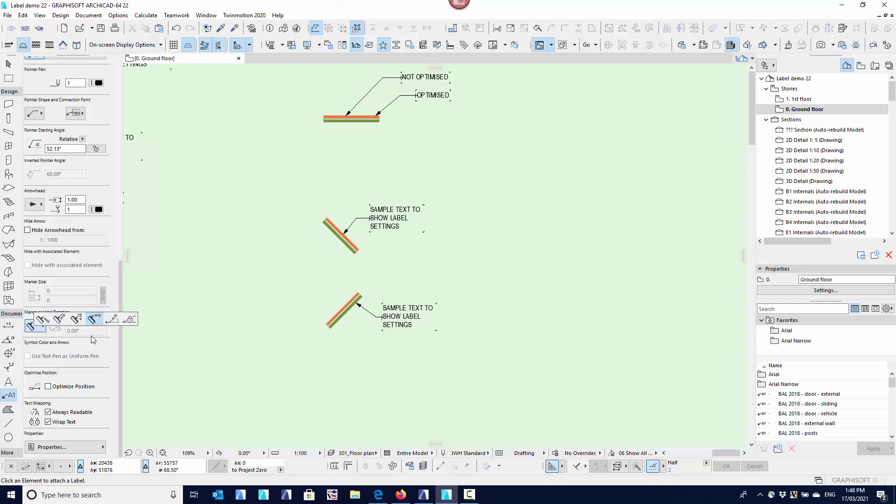
{"action": "left_click", "coordinate": [134, 320]}
{"action": "left_click", "coordinate": [35, 325]}
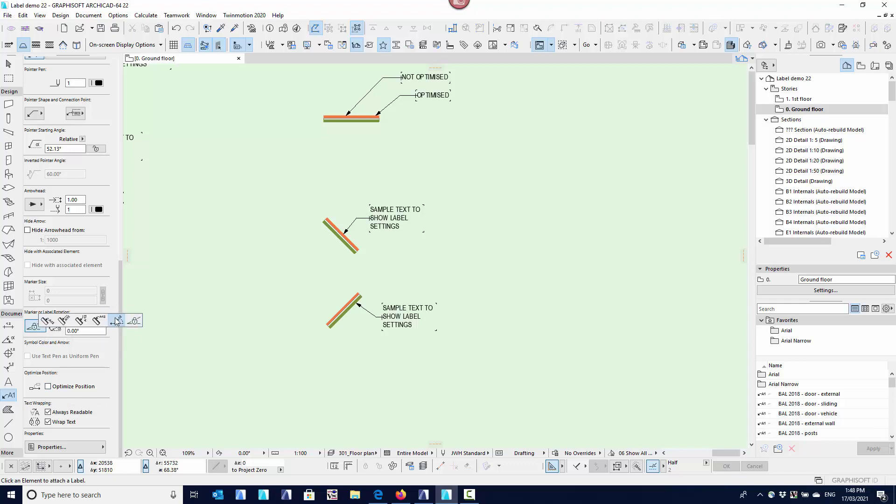
{"action": "left_click", "coordinate": [118, 321]}
Set the Label tool's default rotation to always vertical and enable Optimize Position
{"action": "left_click", "coordinate": [40, 328]}
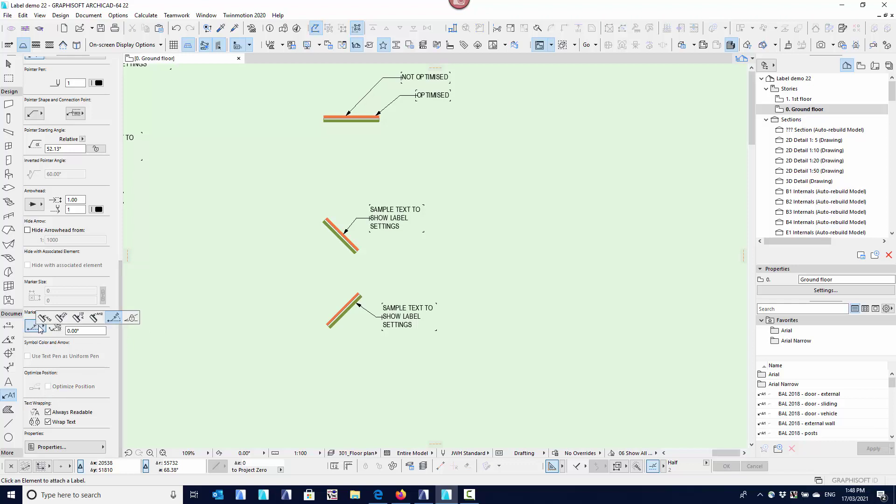
{"action": "left_click", "coordinate": [96, 318]}
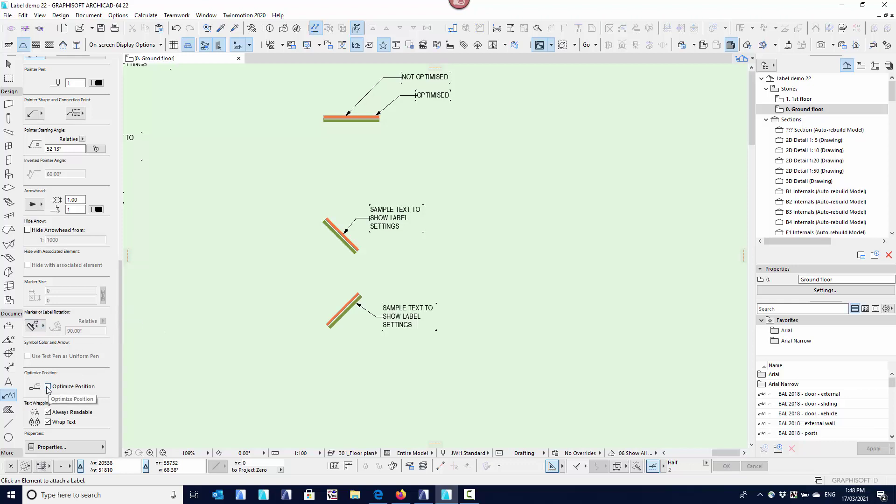
{"action": "left_click", "coordinate": [48, 386]}
Rotate the view orientation graphically to about 28° around a point below the horizontal wall with the NOT OPTIMISED and OPTIMISED labels
{"action": "scroll", "coordinate": [538, 170], "scroll_direction": "up", "scroll_amount": 6}
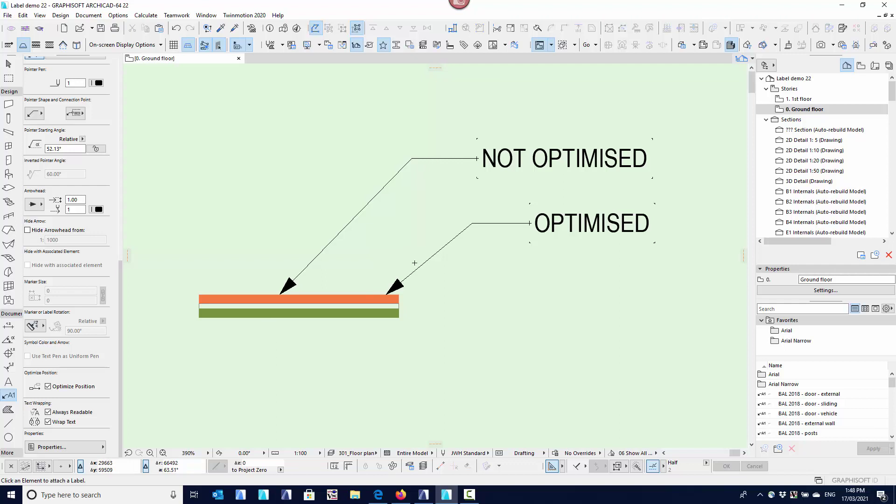
{"action": "scroll", "coordinate": [294, 301], "scroll_direction": "down", "scroll_amount": 2}
{"action": "left_click", "coordinate": [9, 64]}
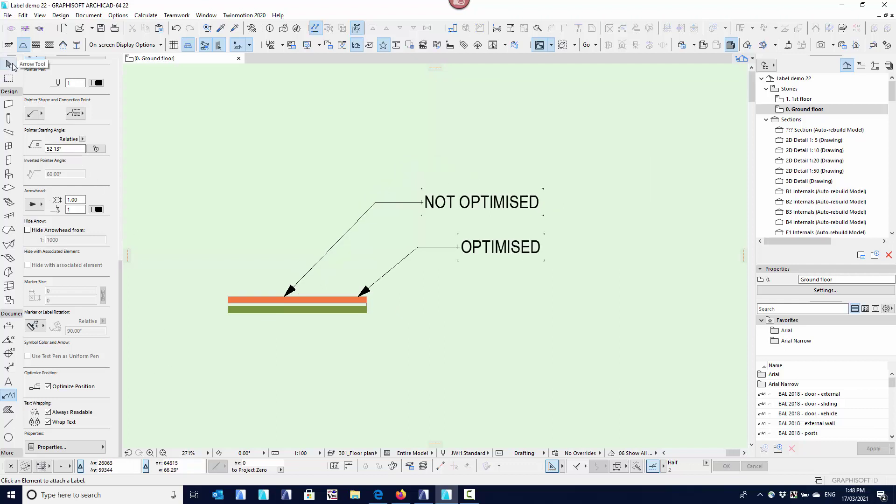
{"action": "left_click", "coordinate": [219, 454]}
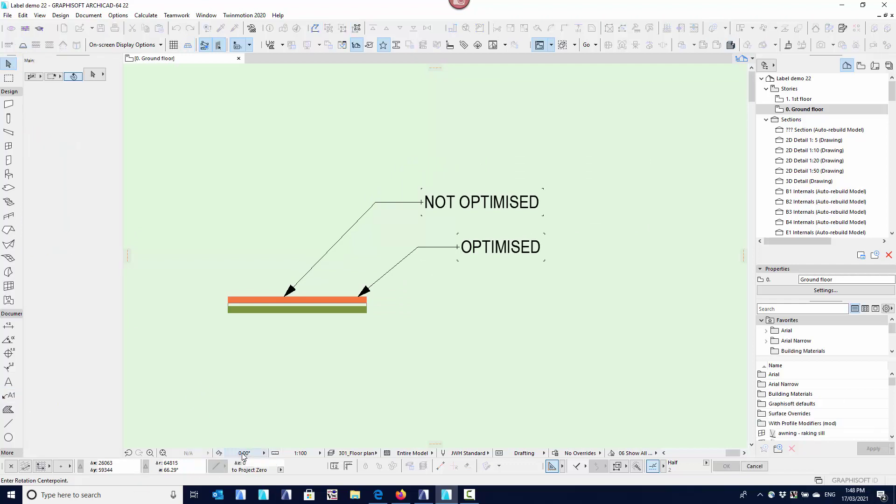
{"action": "left_click", "coordinate": [246, 454]}
{"action": "left_click", "coordinate": [284, 416]}
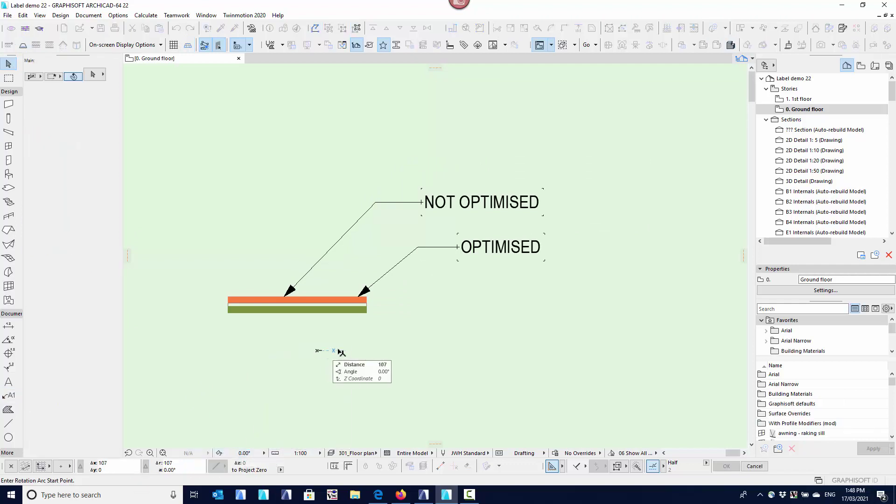
{"action": "left_click", "coordinate": [332, 358]}
{"action": "scroll", "coordinate": [357, 346], "scroll_direction": "down", "scroll_amount": 2}
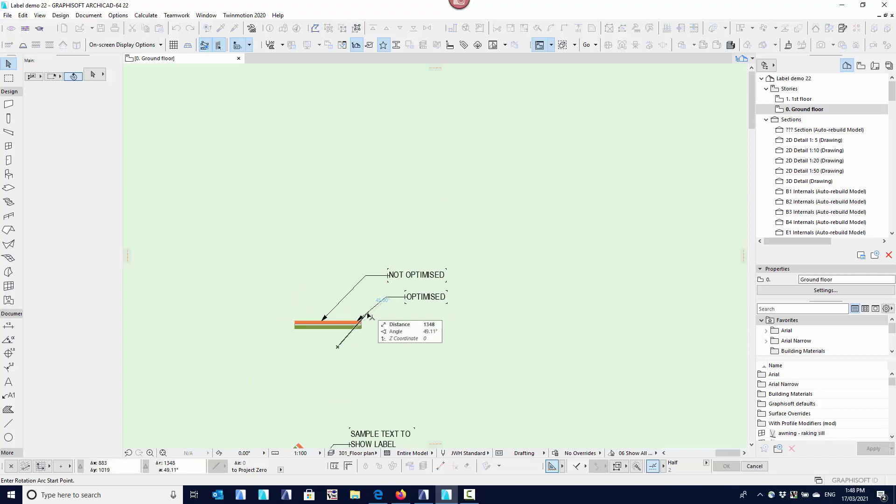
{"action": "left_click", "coordinate": [391, 305]}
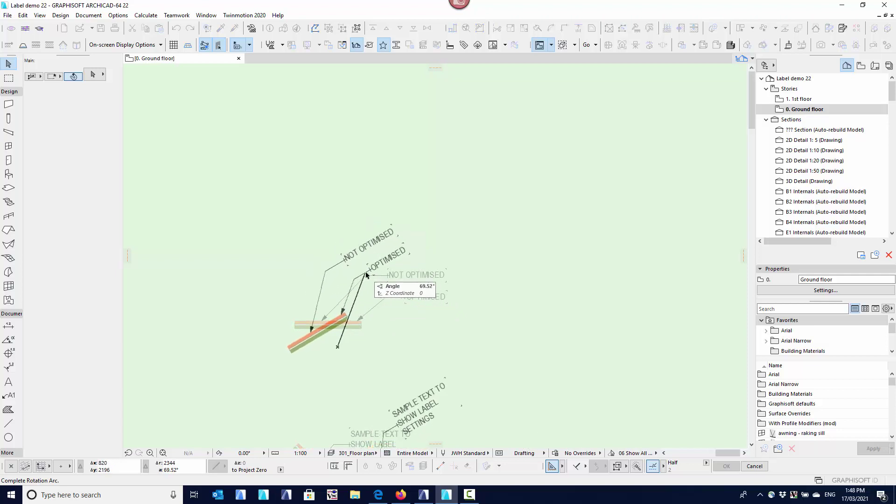
{"action": "left_click", "coordinate": [367, 275]}
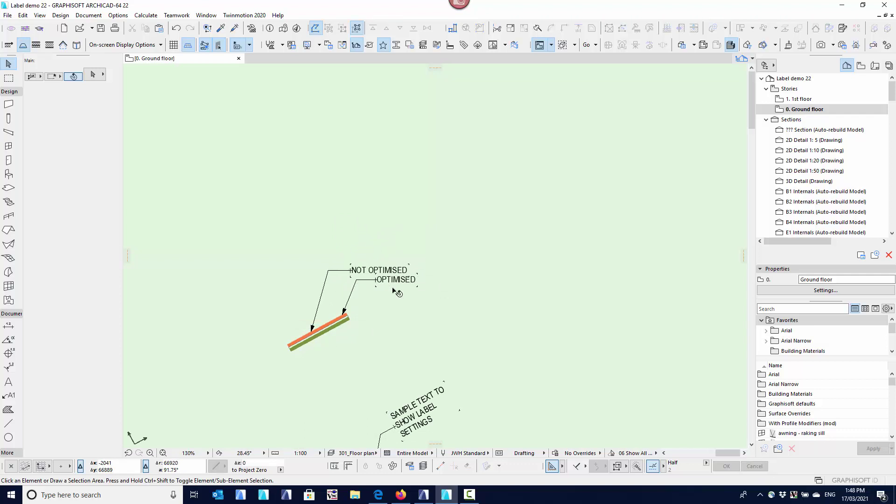
Select the OPTIMISED label to check its Optimize Position setting, then deselect it
{"action": "left_click", "coordinate": [352, 295]}
{"action": "scroll", "coordinate": [49, 399], "scroll_direction": "down", "scroll_amount": 5}
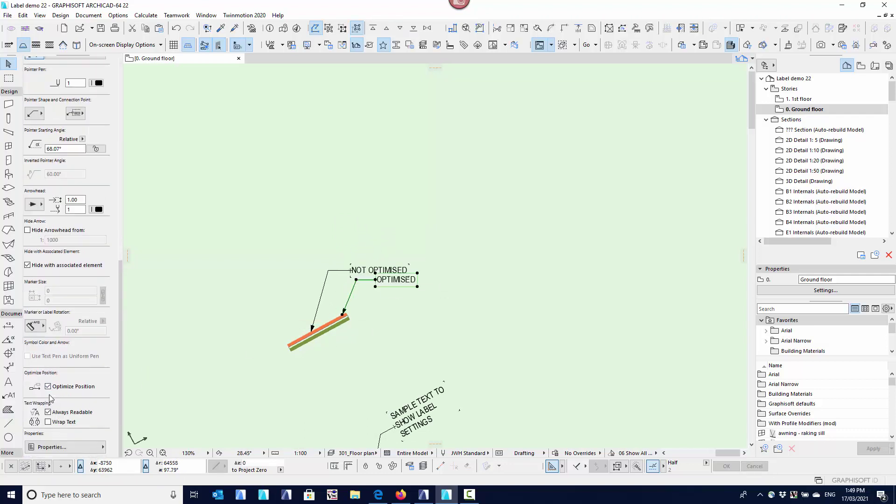
{"action": "key", "text": "Escape"}
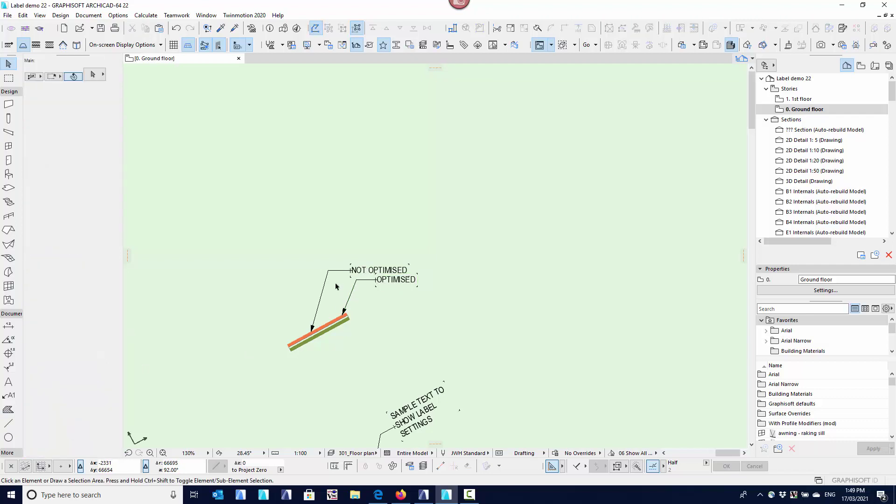
Rotate the view orientation further to about 74° to compare the OPTIMISED and NOT OPTIMISED labels, and return it to 0°
{"action": "left_click", "coordinate": [219, 453]}
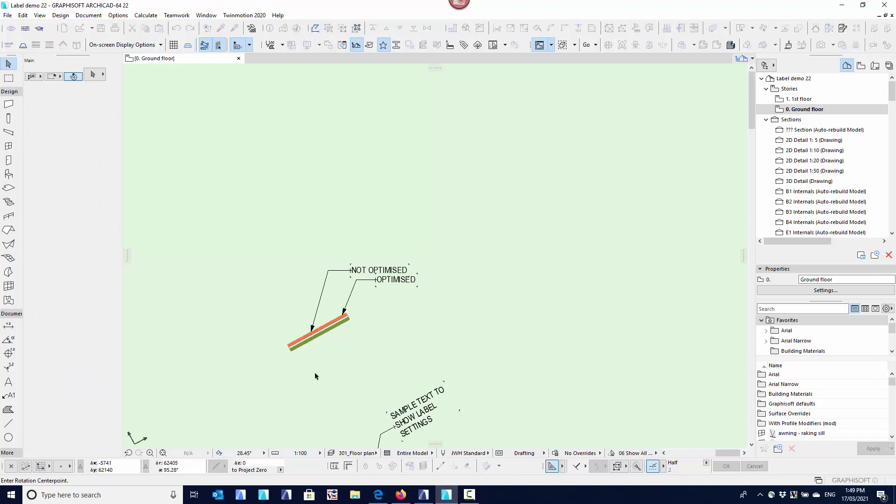
{"action": "left_click", "coordinate": [333, 351]}
{"action": "left_click", "coordinate": [354, 277]}
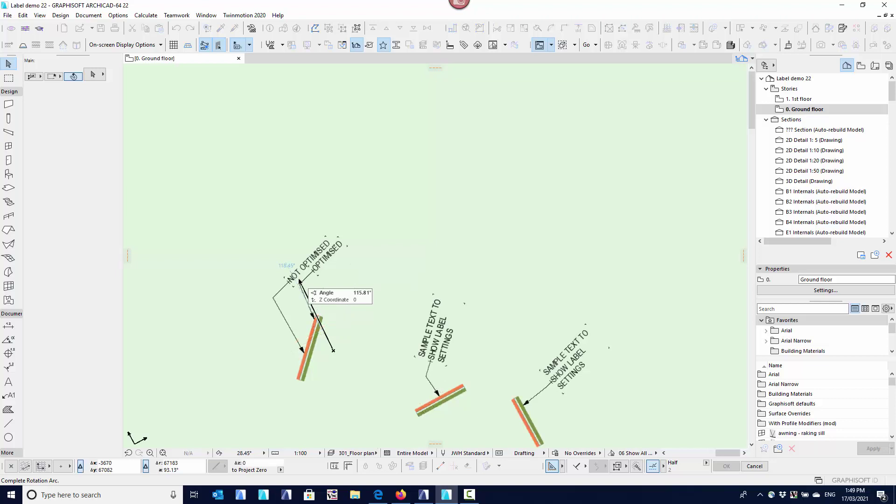
{"action": "left_click", "coordinate": [298, 281]}
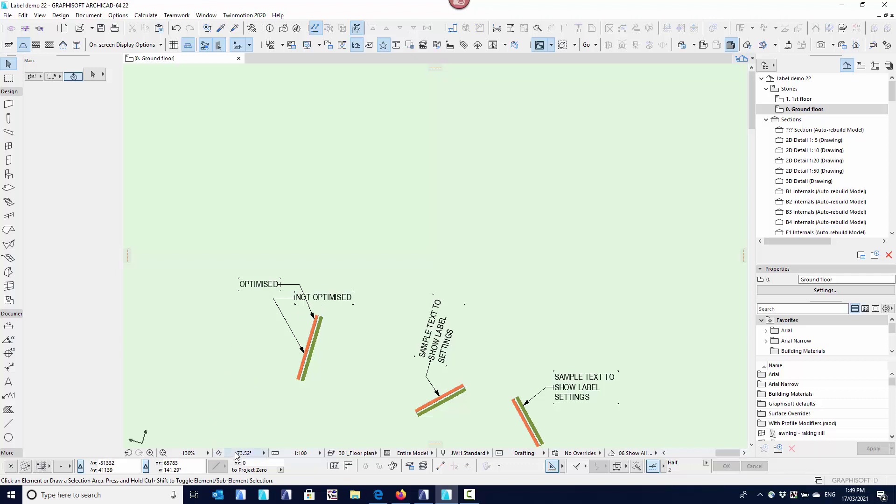
{"action": "left_click", "coordinate": [218, 453]}
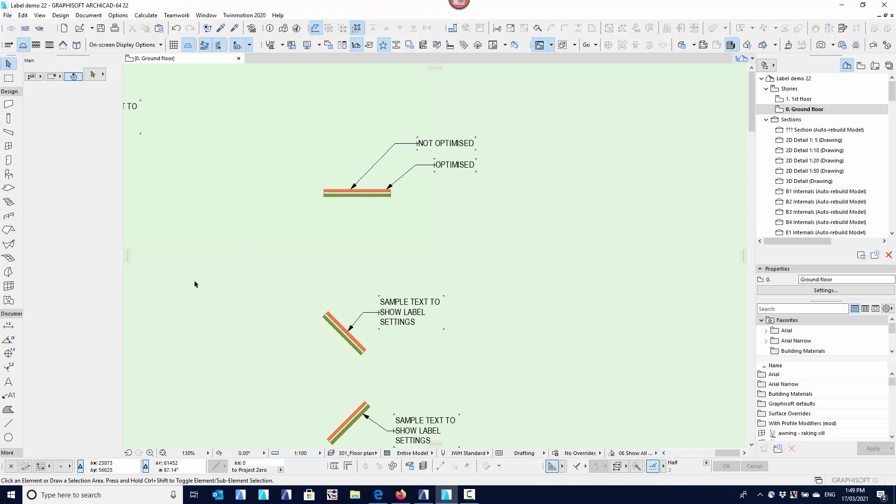
Set the Label tool's default label rotation to custom angle
{"action": "left_click", "coordinate": [8, 394]}
{"action": "scroll", "coordinate": [58, 348], "scroll_direction": "down", "scroll_amount": 2}
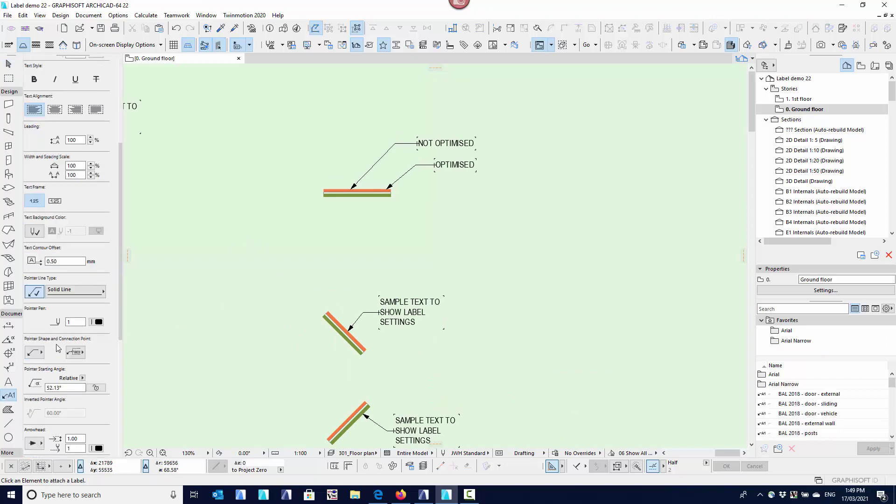
{"action": "scroll", "coordinate": [58, 347], "scroll_direction": "down", "scroll_amount": 5}
{"action": "left_click", "coordinate": [33, 326]}
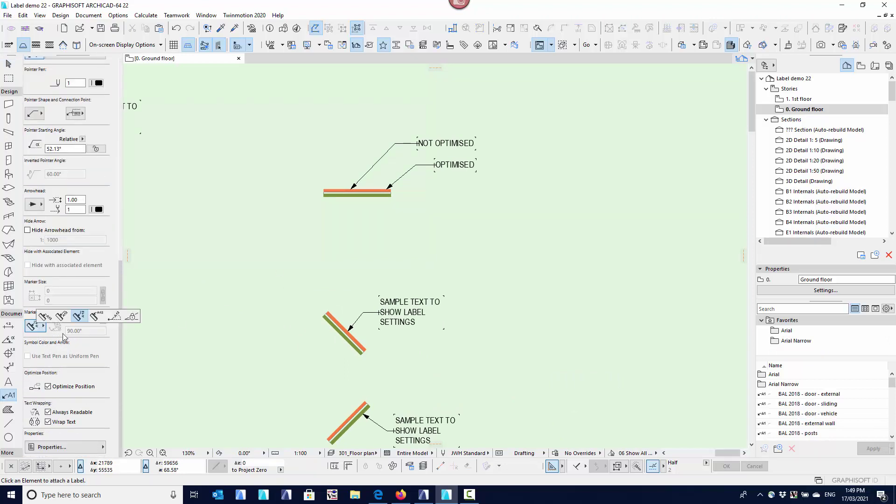
{"action": "left_click", "coordinate": [117, 318]}
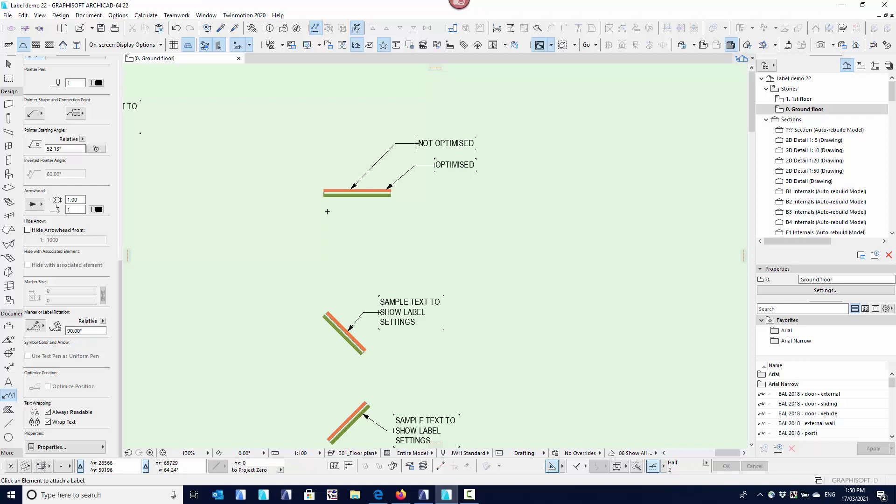
Select the upper diagonal wall's label and turn off Wrap Text for it
{"action": "scroll", "coordinate": [326, 348], "scroll_direction": "down", "scroll_amount": 3}
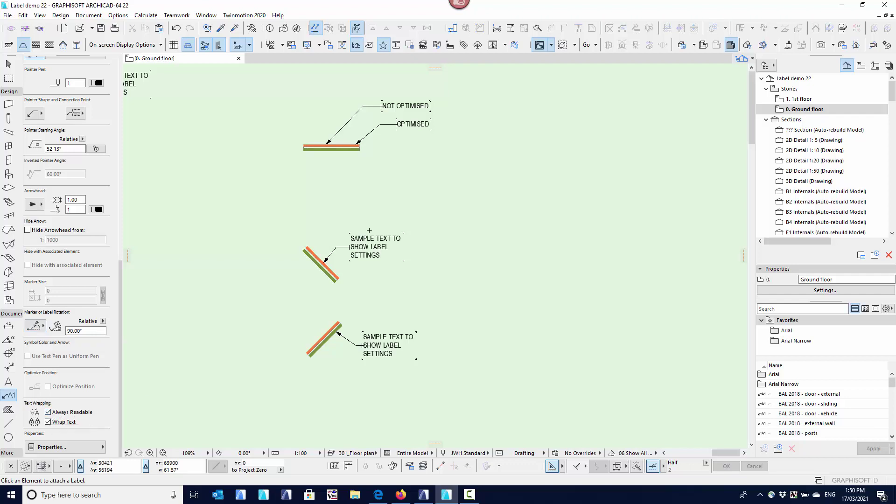
{"action": "scroll", "coordinate": [380, 355], "scroll_direction": "down", "scroll_amount": 2}
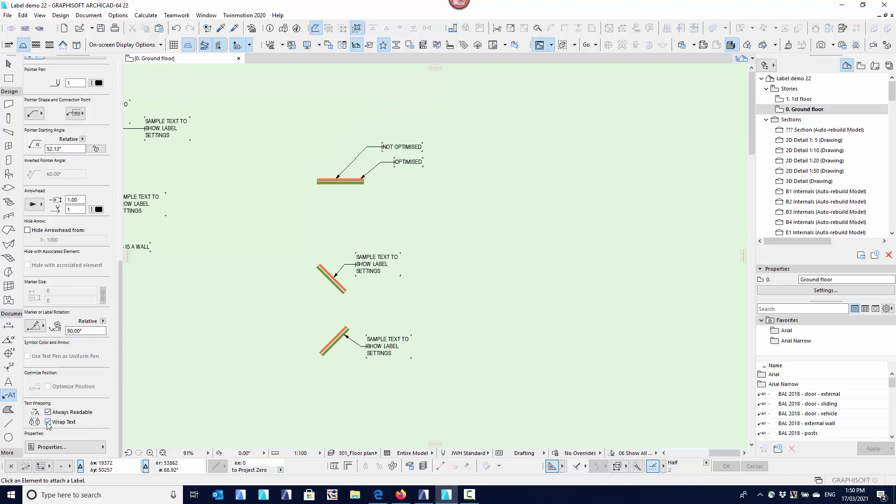
{"action": "left_click", "coordinate": [8, 64]}
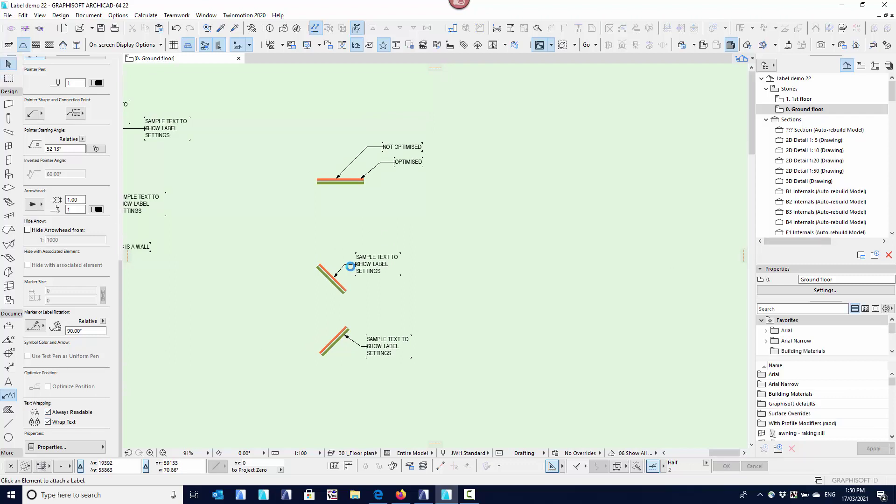
{"action": "left_click", "coordinate": [356, 277]}
{"action": "scroll", "coordinate": [360, 276], "scroll_direction": "up", "scroll_amount": 5}
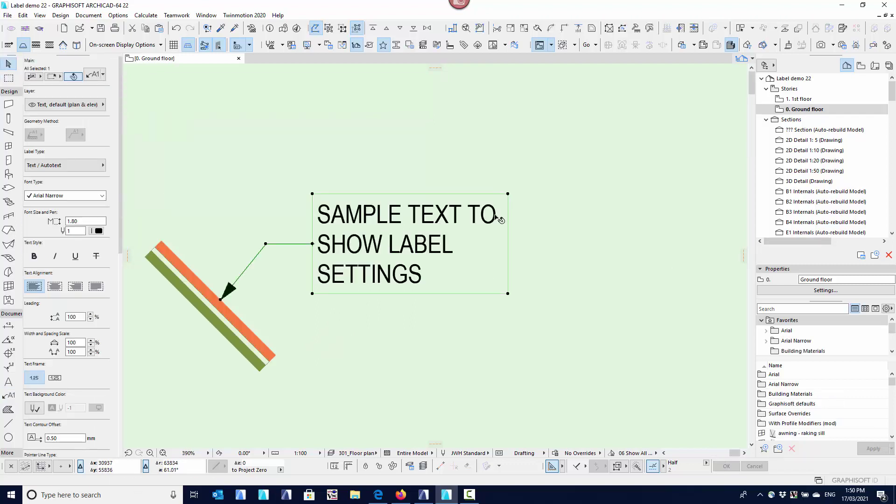
{"action": "scroll", "coordinate": [66, 280], "scroll_direction": "down", "scroll_amount": 10}
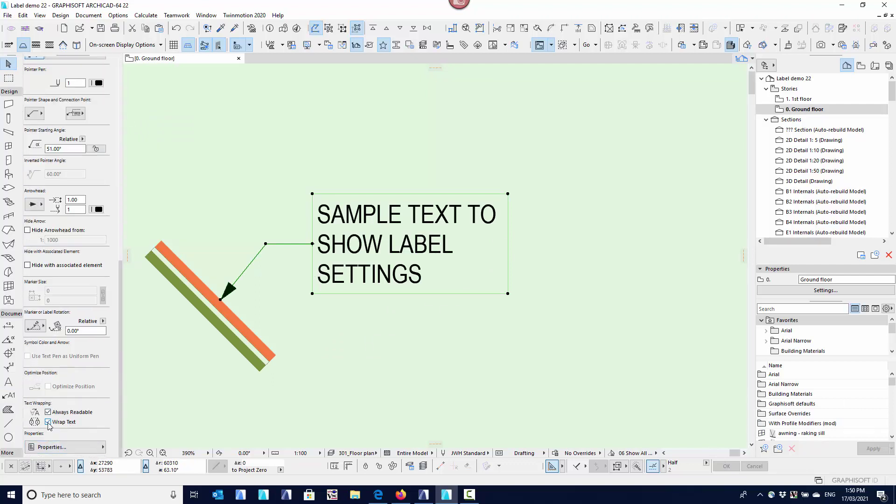
{"action": "left_click", "coordinate": [49, 423]}
Stretch the upper diagonal wall's label narrower until its text wraps onto four lines
{"action": "scroll", "coordinate": [136, 380], "scroll_direction": "down", "scroll_amount": 4}
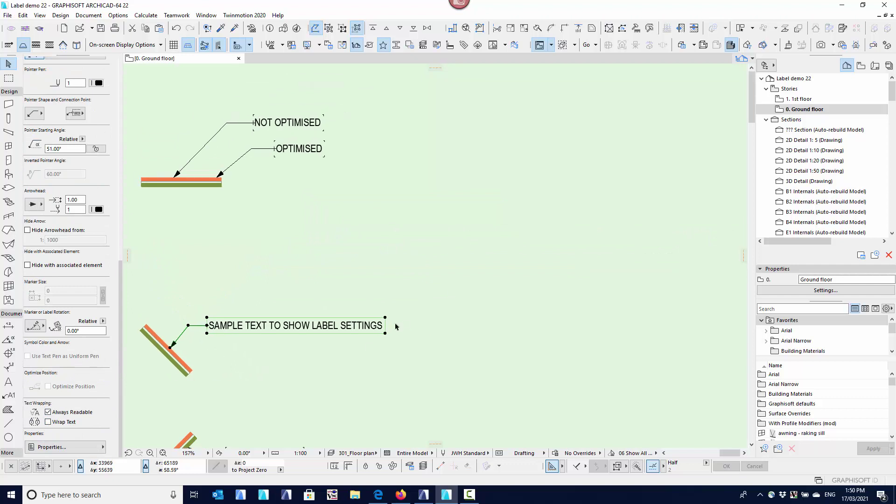
{"action": "mouse_move", "coordinate": [233, 338]}
{"action": "middle_mouse_down"}
{"action": "mouse_move", "coordinate": [293, 339]}
{"action": "mouse_move", "coordinate": [259, 343]}
{"action": "middle_mouse_up"}
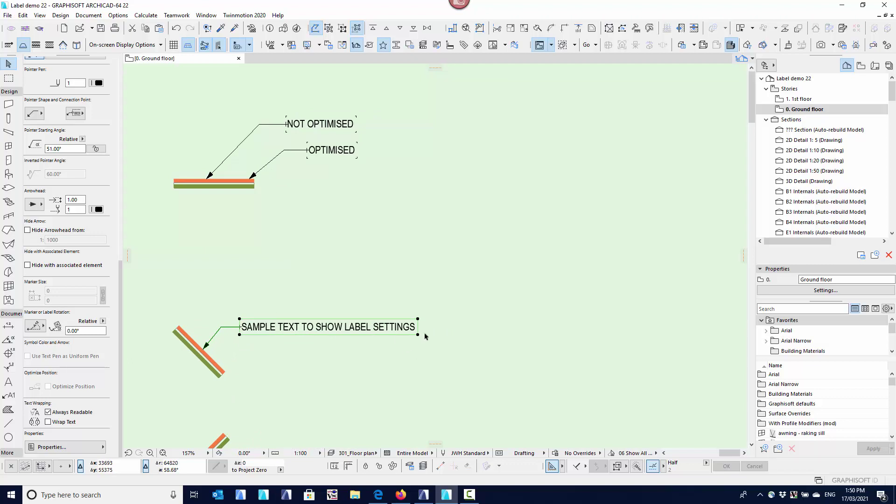
{"action": "left_click", "coordinate": [418, 335]}
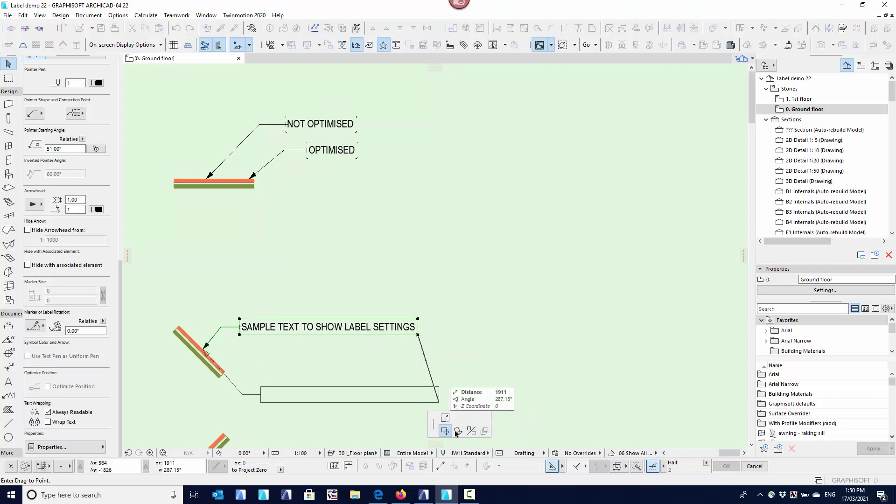
{"action": "left_click", "coordinate": [444, 419]}
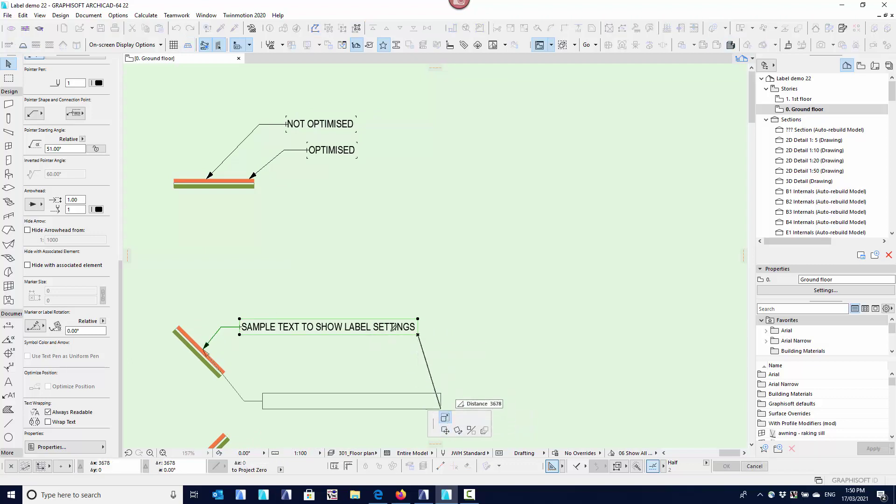
{"action": "left_click", "coordinate": [323, 347]}
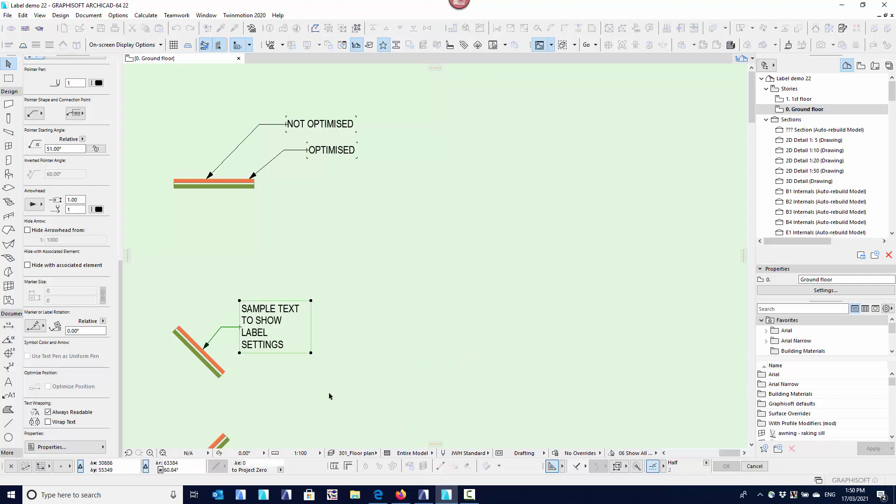
Widen the label's text box in two stages, well past the end of its single line of text
{"action": "left_click", "coordinate": [311, 355]}
{"action": "left_click", "coordinate": [525, 335]}
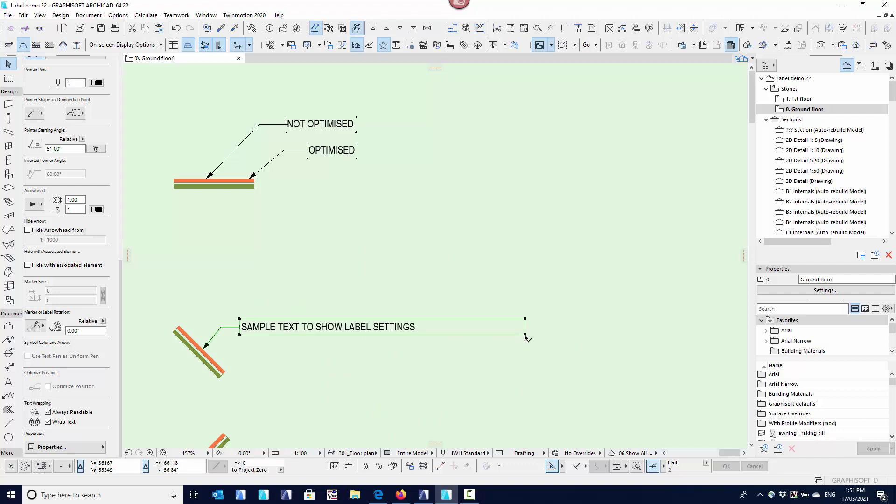
{"action": "left_click", "coordinate": [524, 334]}
{"action": "left_click", "coordinate": [659, 335]}
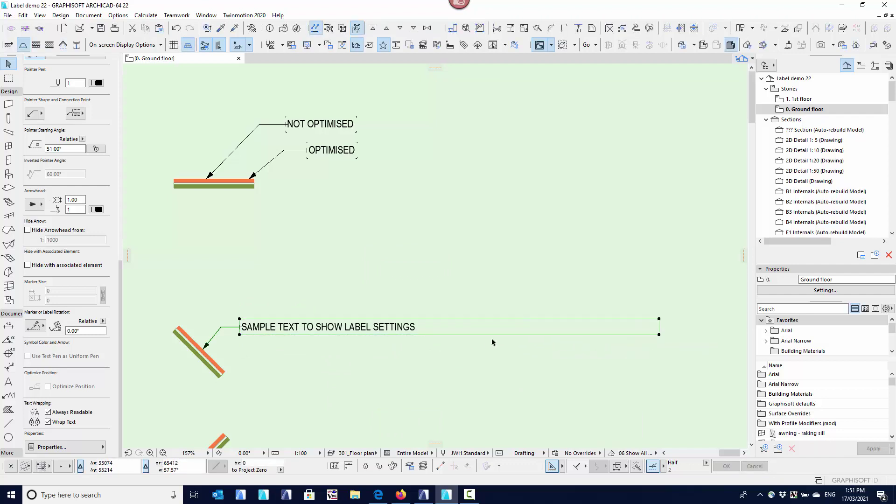
Toggle Wrap Text off and back on for the label, and narrow its text box until the text takes two lines
{"action": "left_click", "coordinate": [47, 421]}
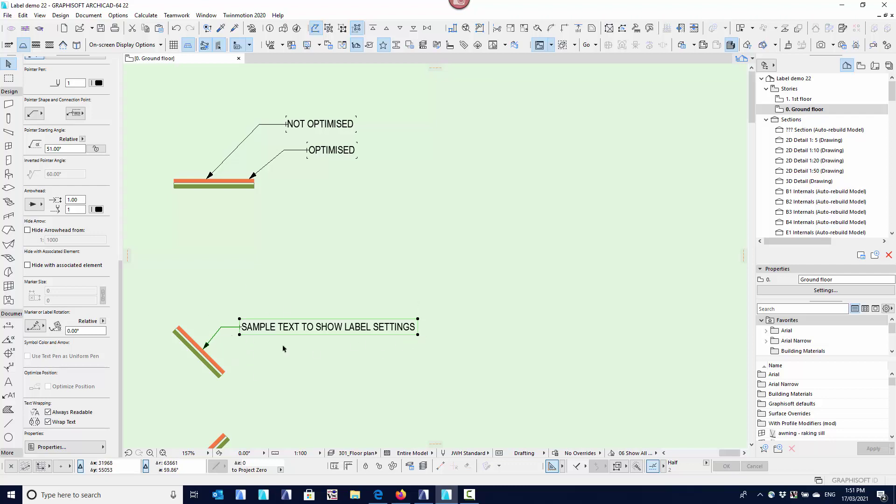
{"action": "left_click", "coordinate": [48, 421]}
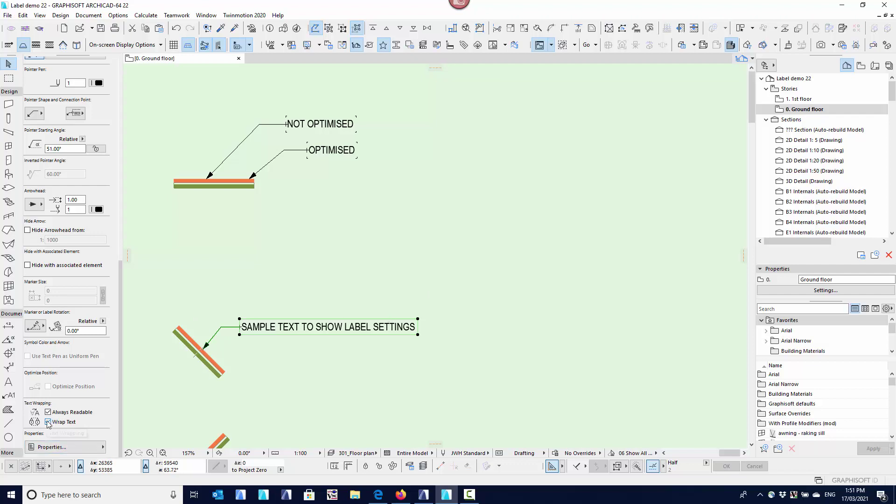
{"action": "left_click", "coordinate": [418, 336]}
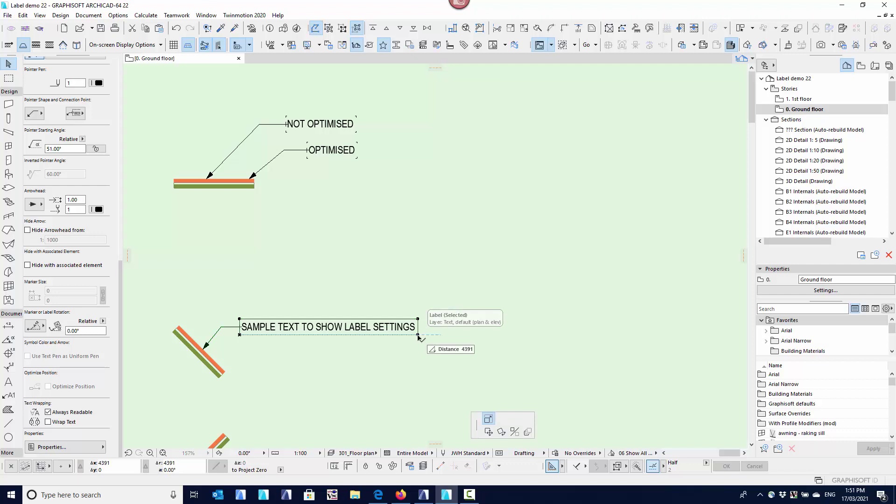
{"action": "left_click", "coordinate": [386, 365]}
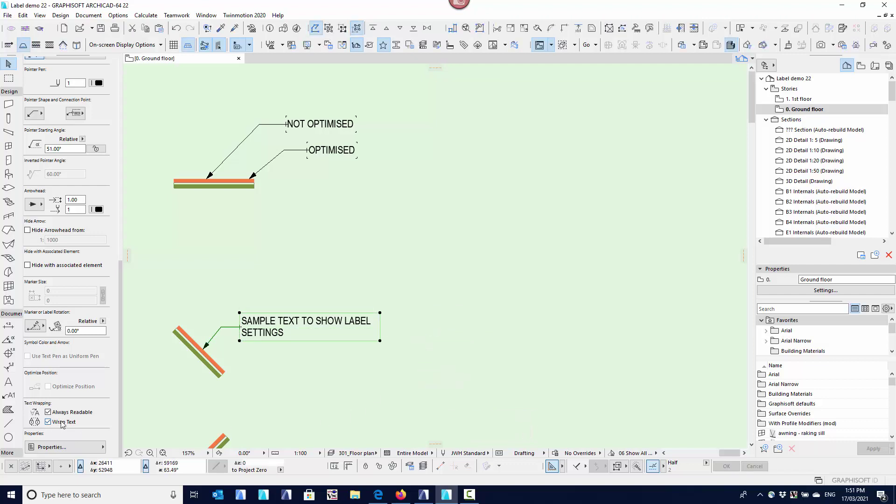
Narrow the label's text box to three and to four lines of text, and widen it back to two lines
{"action": "left_click", "coordinate": [380, 340]}
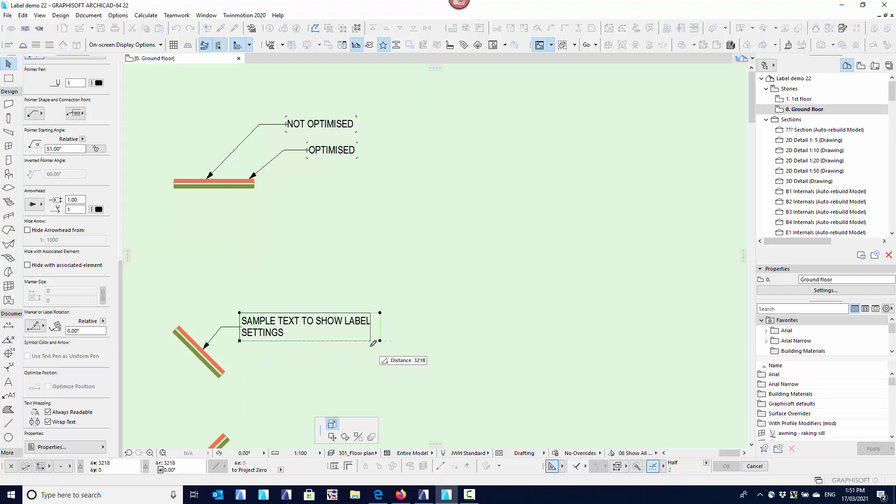
{"action": "left_click", "coordinate": [346, 341]}
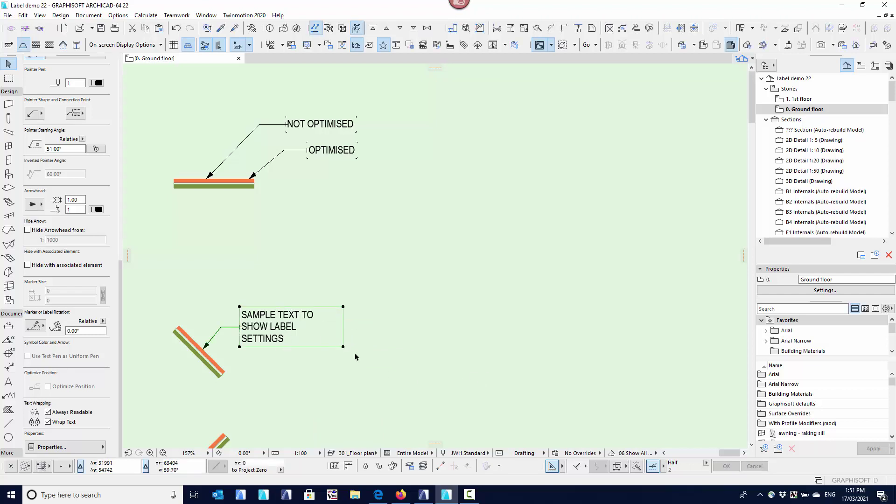
{"action": "left_click", "coordinate": [344, 347]}
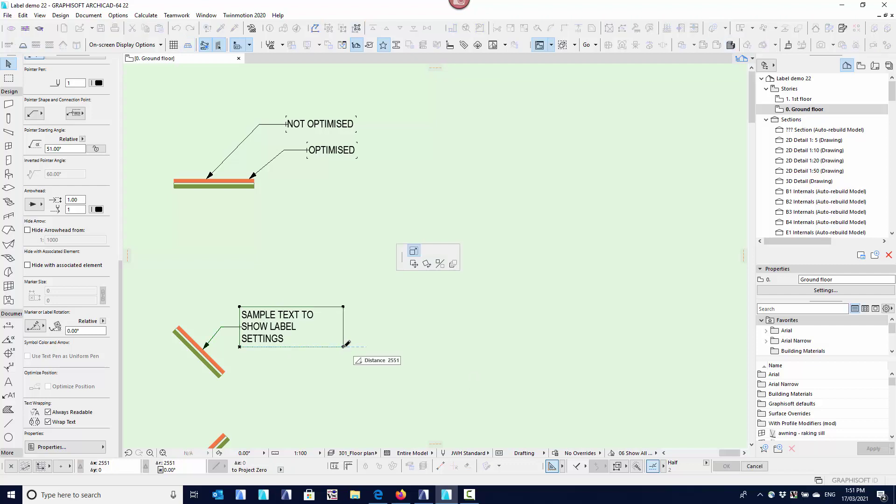
{"action": "left_click", "coordinate": [302, 354]}
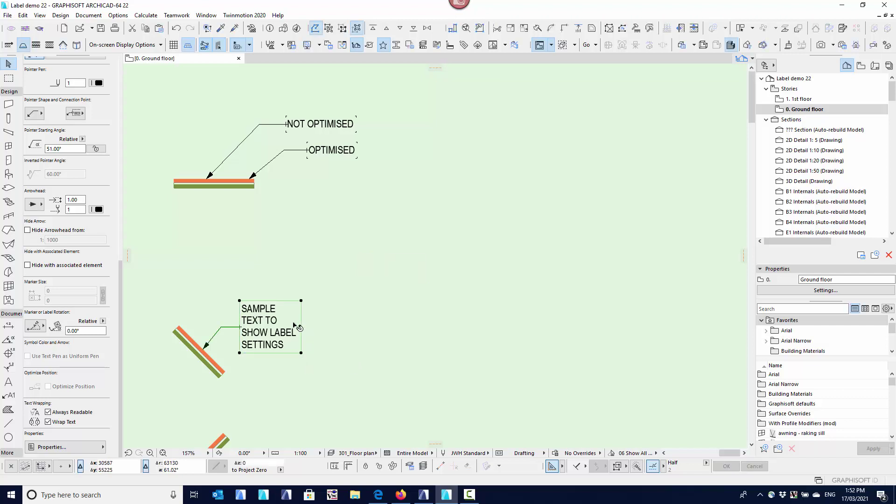
{"action": "left_click", "coordinate": [301, 353]}
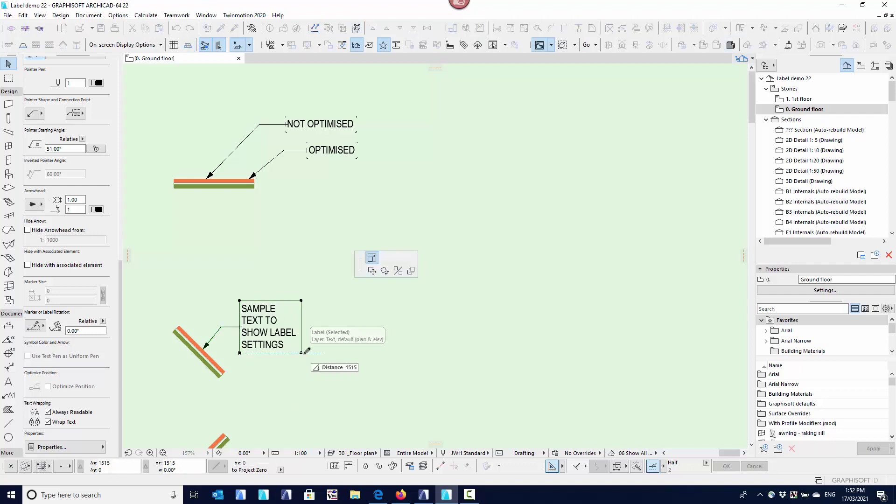
{"action": "left_click", "coordinate": [364, 358]}
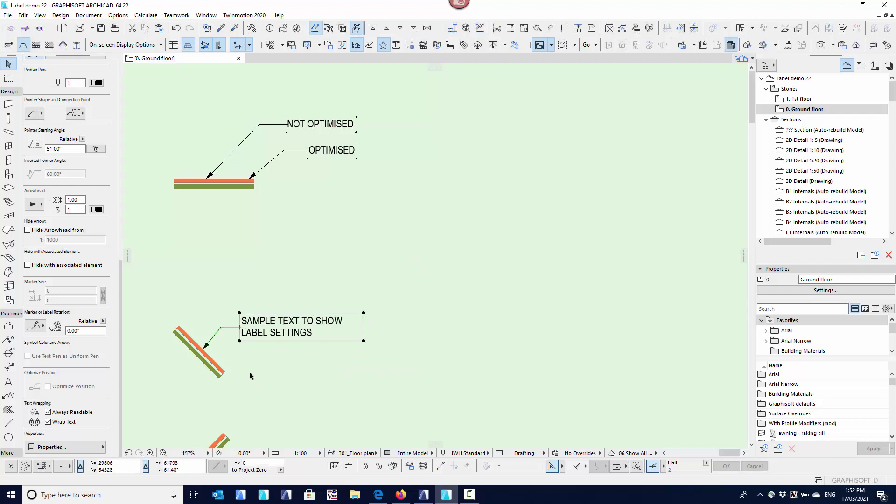
Widen the text box of the sample label whose pointer leaves from its right side until the text takes two lines, and deselect it
{"action": "middle_click_drag", "start_coordinate": [250, 375], "coordinate": [277, 303]}
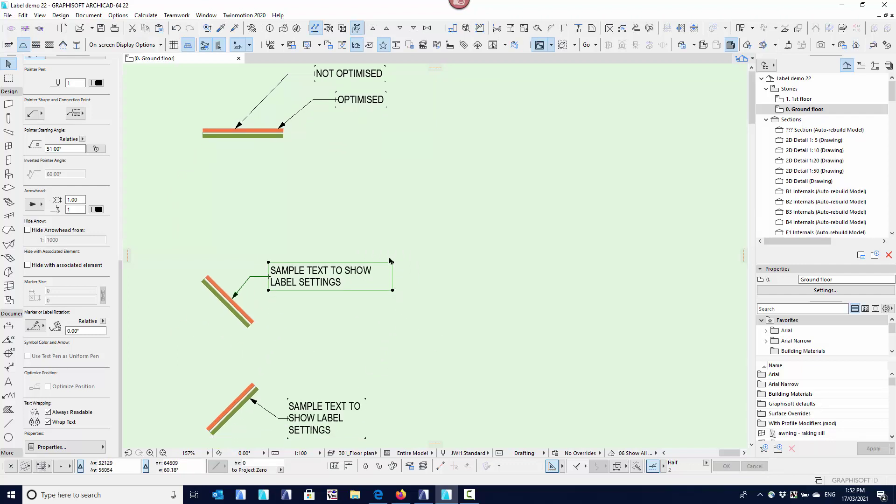
{"action": "scroll", "coordinate": [363, 321], "scroll_direction": "down", "scroll_amount": 4}
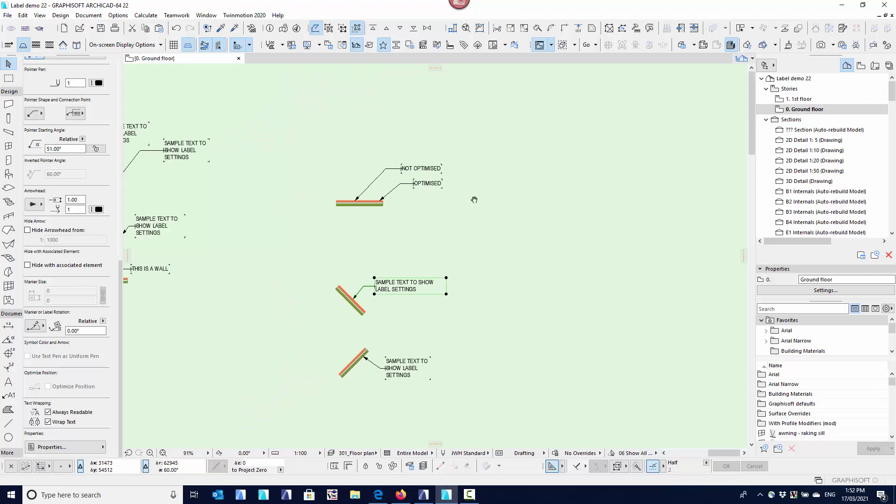
{"action": "left_click", "coordinate": [329, 163]}
{"action": "scroll", "coordinate": [329, 163], "scroll_direction": "up", "scroll_amount": 4}
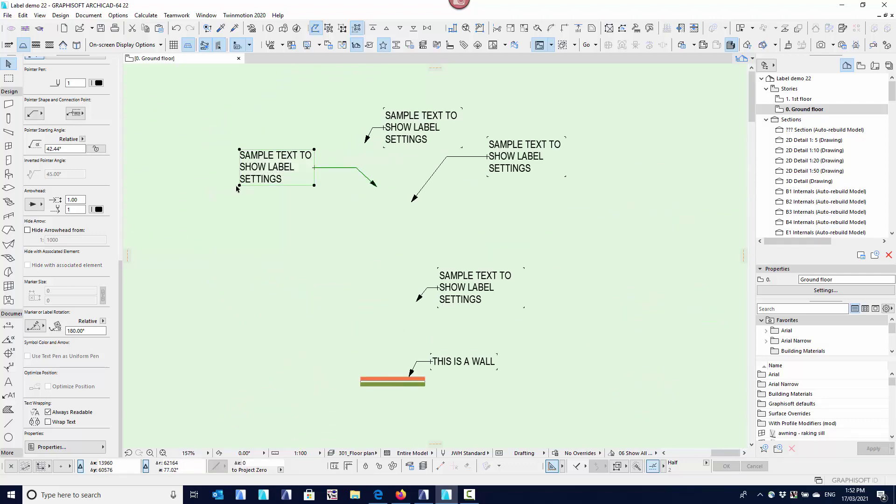
{"action": "left_click", "coordinate": [240, 187]}
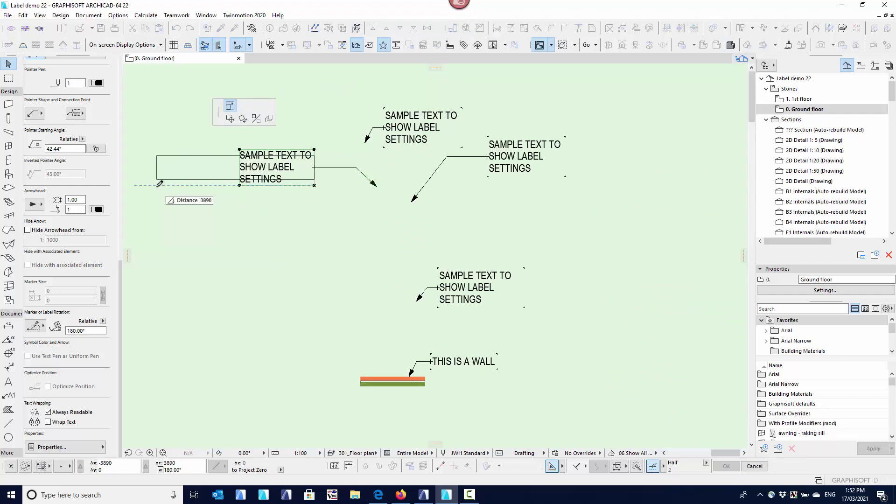
{"action": "left_click", "coordinate": [172, 189]}
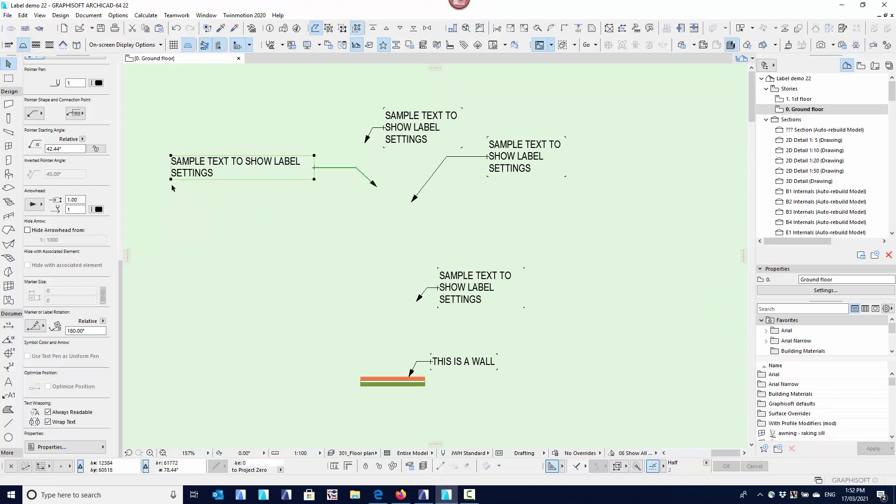
{"action": "left_click", "coordinate": [211, 221]}
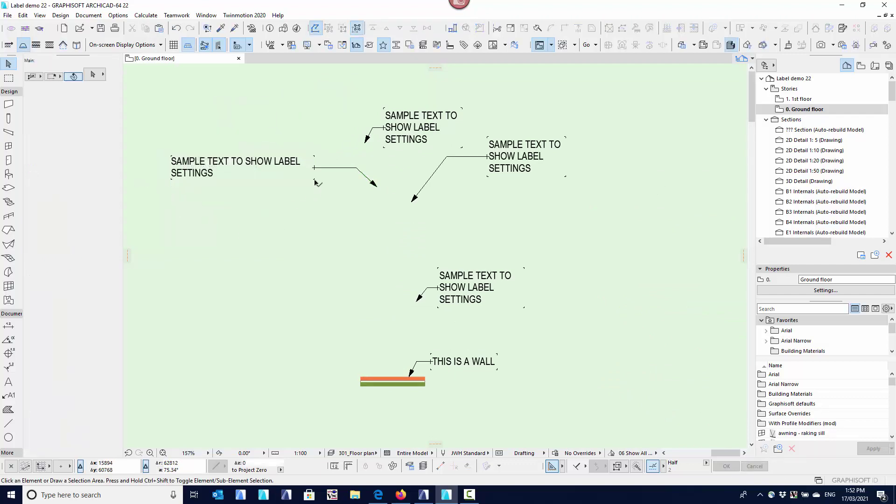
Select the upper diagonal wall's label, narrow its text box so the second line reads SHOW LABEL SETTINGS, and deselect it
{"action": "middle_click_drag", "start_coordinate": [438, 264], "coordinate": [346, 262]}
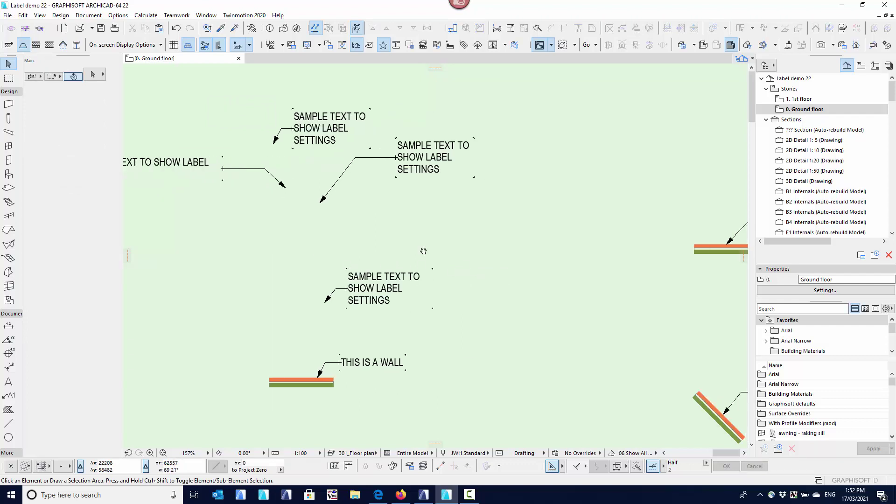
{"action": "middle_click_drag", "start_coordinate": [421, 250], "coordinate": [360, 276]}
{"action": "scroll", "coordinate": [450, 273], "scroll_direction": "up", "scroll_amount": 5}
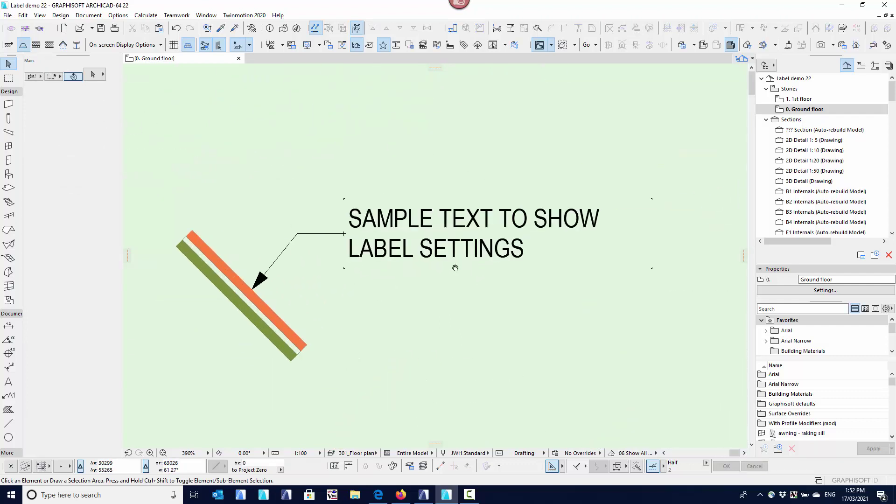
{"action": "left_click", "coordinate": [293, 264]}
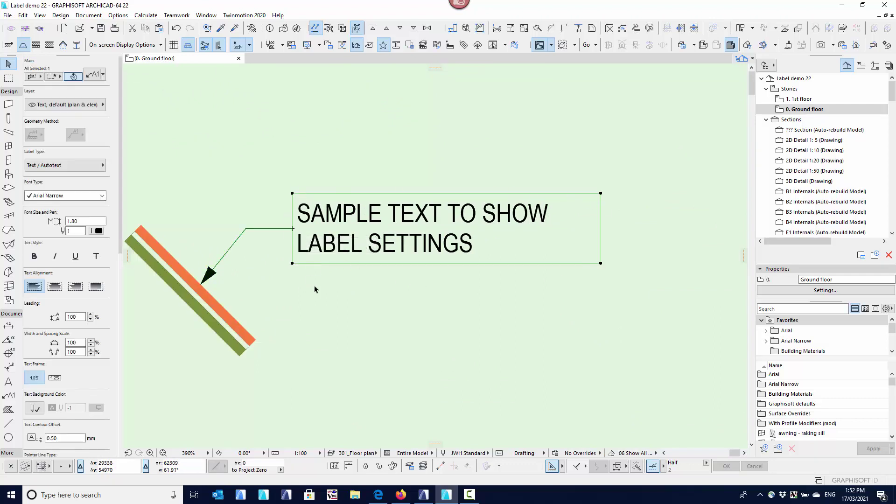
{"action": "left_click", "coordinate": [600, 264]}
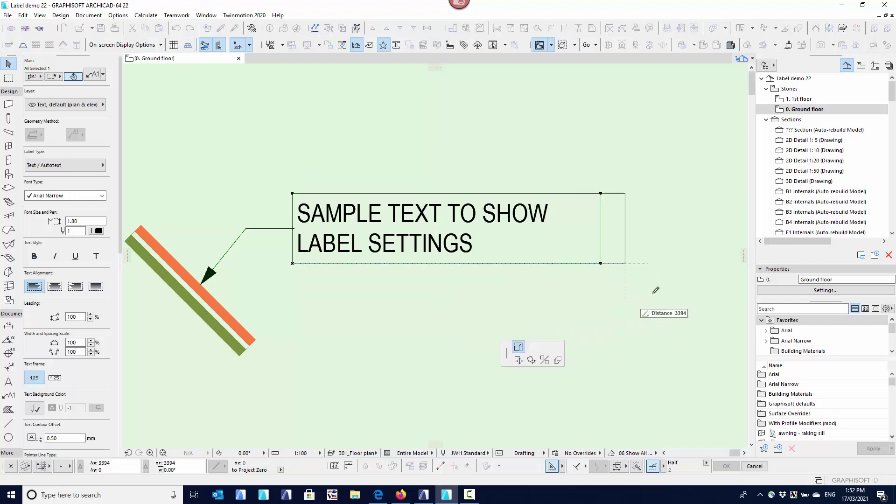
{"action": "left_click", "coordinate": [553, 332]}
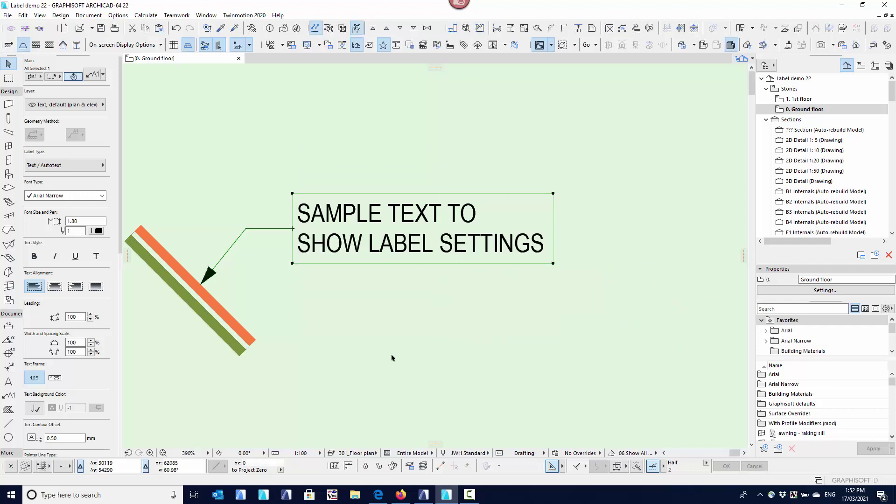
{"action": "left_click", "coordinate": [355, 341]}
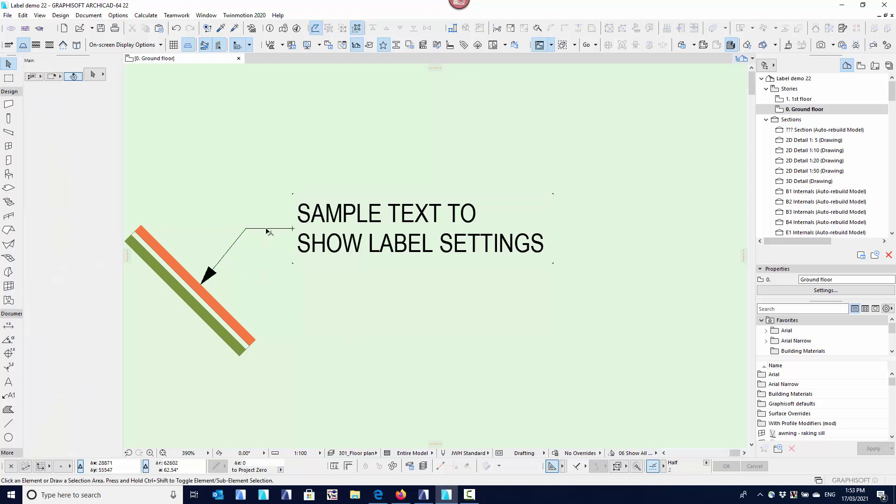
Narrow the upper diagonal wall's label until its text wraps onto three lines, and deselect it
{"action": "left_click", "coordinate": [269, 232]}
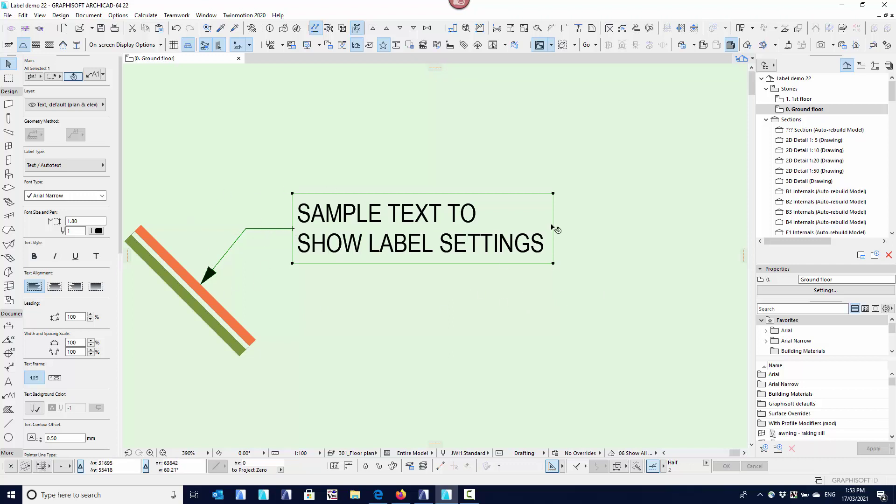
{"action": "left_click", "coordinate": [554, 265]}
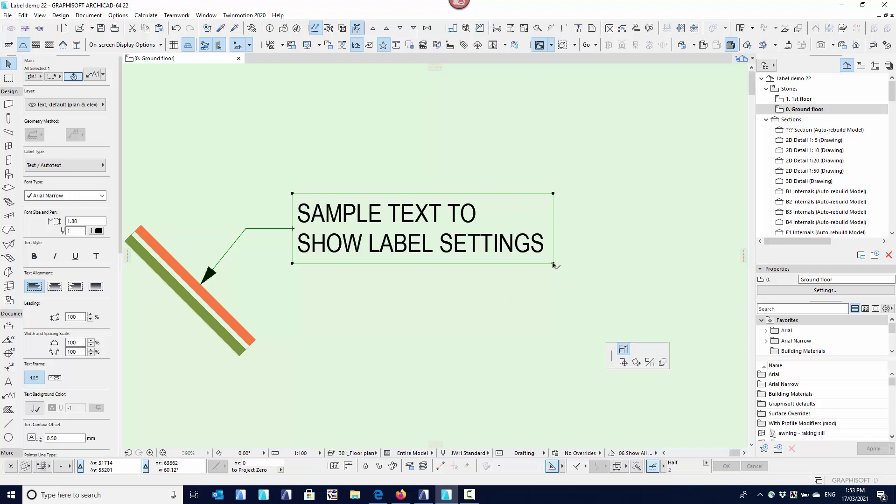
{"action": "left_click", "coordinate": [502, 278]}
{"action": "left_click", "coordinate": [320, 339]}
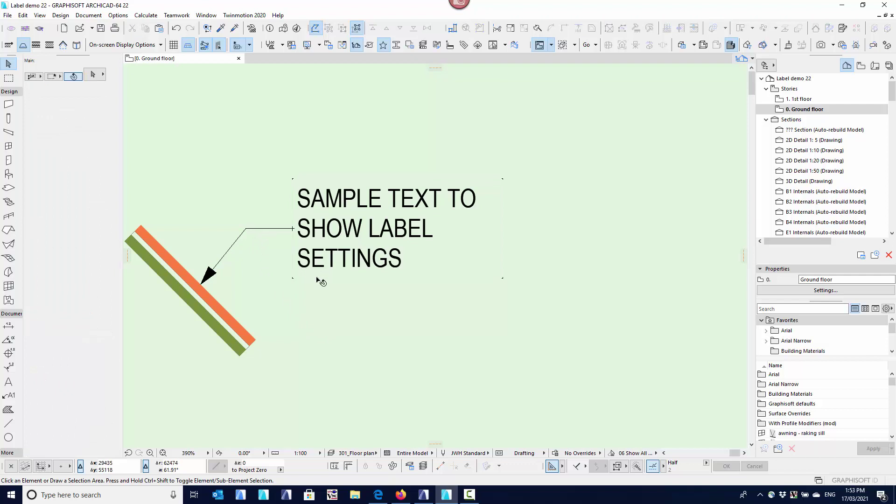
Compare the label's edit nodes by selecting it by its text, deselecting it, and selecting it by its pointer line
{"action": "left_click", "coordinate": [363, 259]}
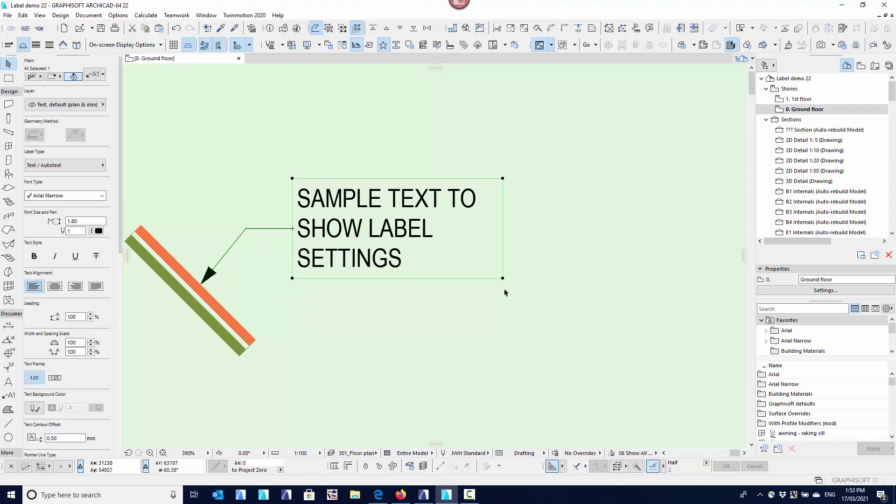
{"action": "left_click", "coordinate": [295, 326]}
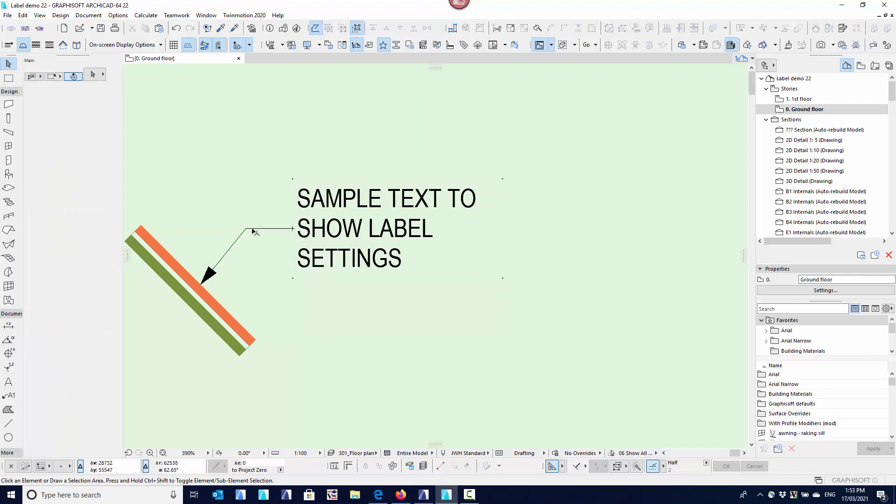
{"action": "left_click", "coordinate": [254, 230]}
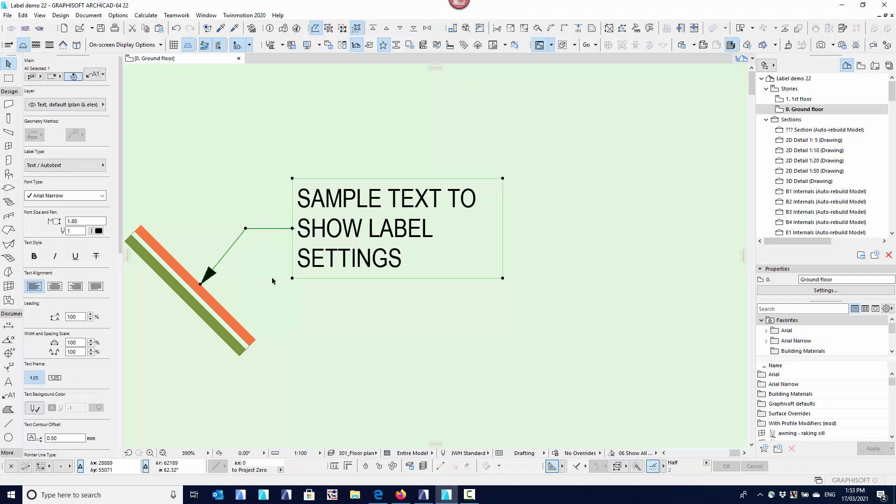
Move the bend of the upper wall label's pointer up and to the right, and reposition it lower, carrying the text box along
{"action": "scroll", "coordinate": [273, 281], "scroll_direction": "down", "scroll_amount": 1}
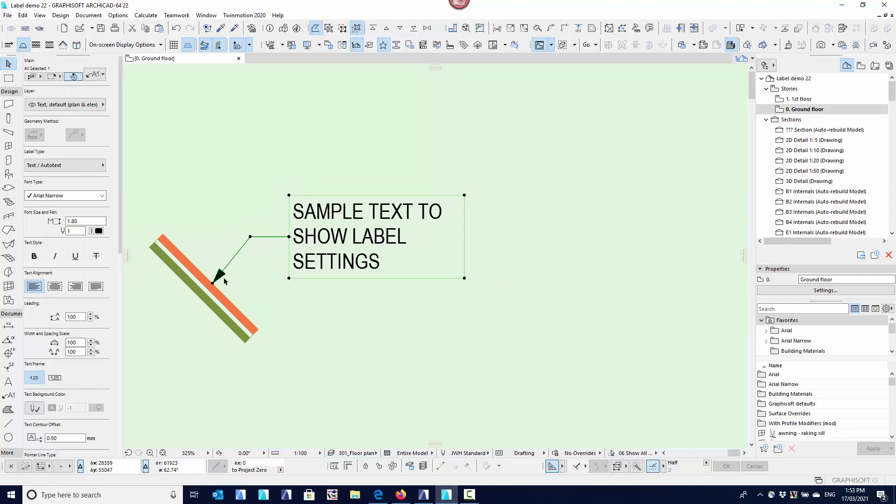
{"action": "left_click", "coordinate": [250, 237]}
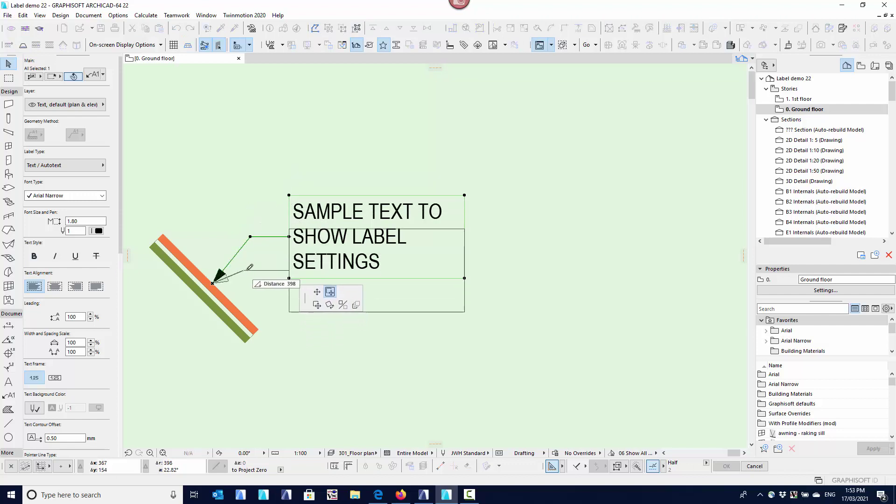
{"action": "left_click", "coordinate": [321, 292]}
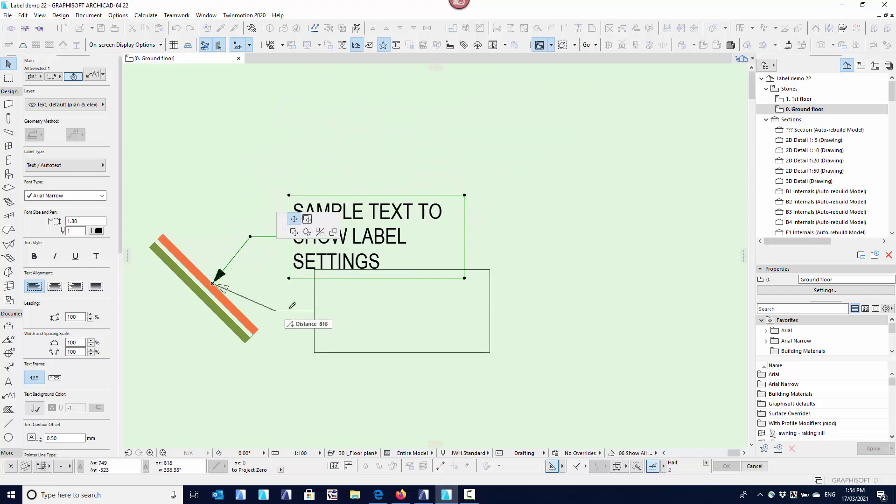
{"action": "left_click", "coordinate": [310, 294]}
{"action": "left_click", "coordinate": [357, 290]}
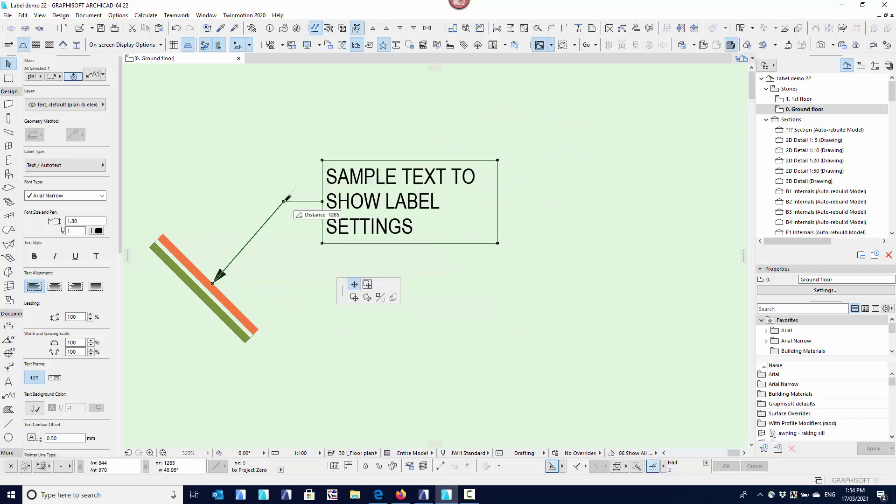
{"action": "left_click", "coordinate": [367, 283]}
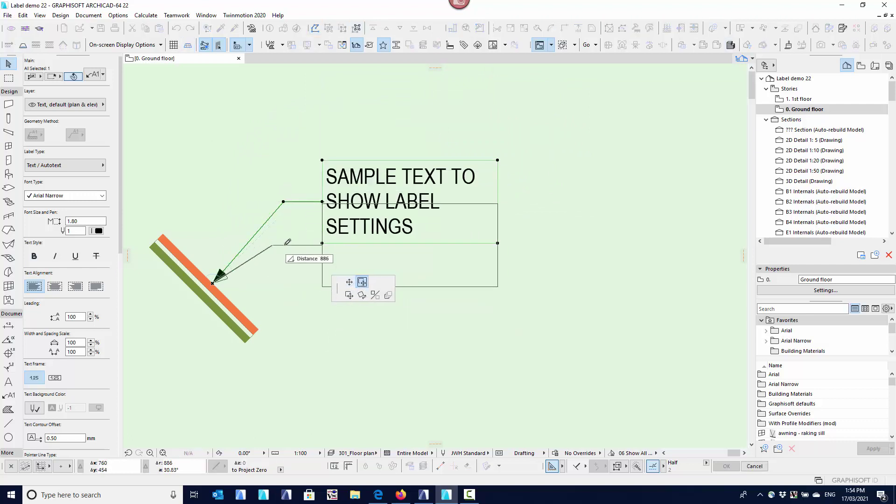
{"action": "left_click", "coordinate": [288, 243]}
Move the label by its pointer connection node up and away from the wall, and back to a spot closer to the wall
{"action": "left_click", "coordinate": [323, 244]}
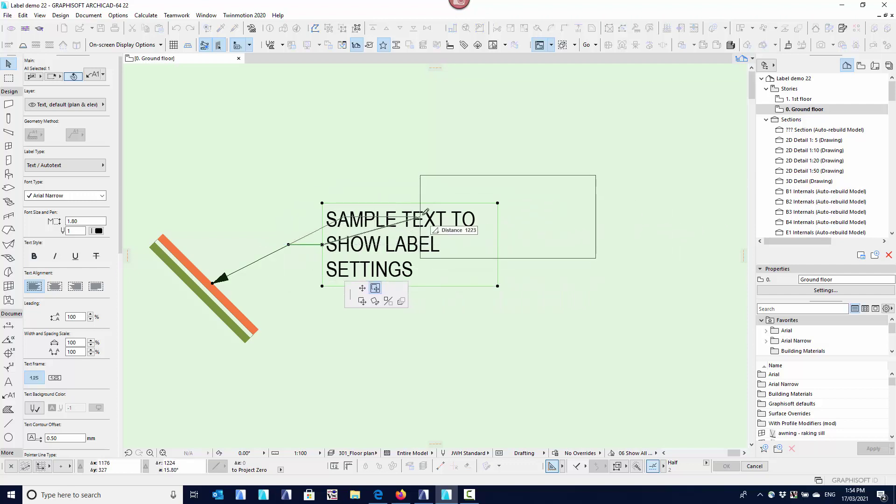
{"action": "left_click", "coordinate": [431, 189]}
{"action": "left_click", "coordinate": [428, 191]}
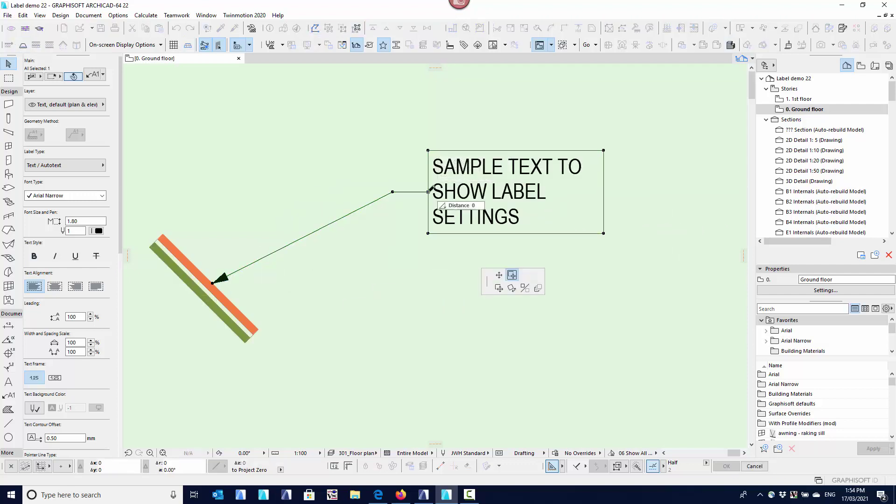
{"action": "left_click", "coordinate": [499, 277]}
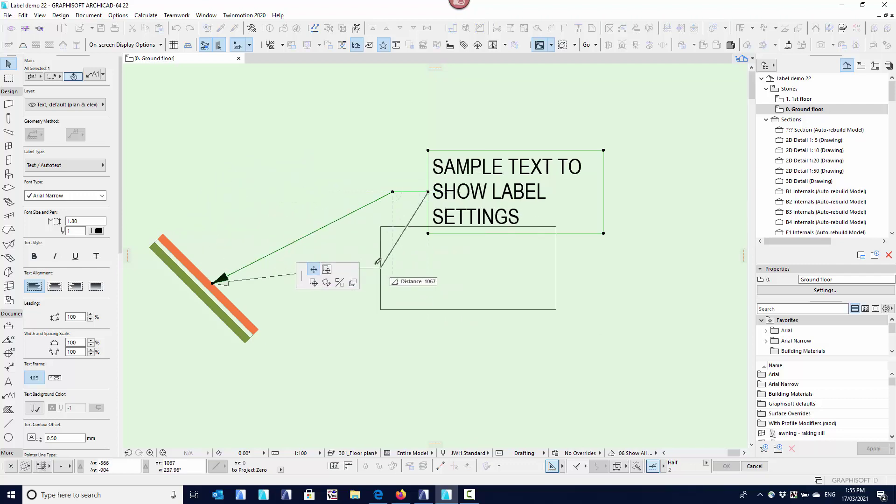
{"action": "left_click", "coordinate": [323, 222]}
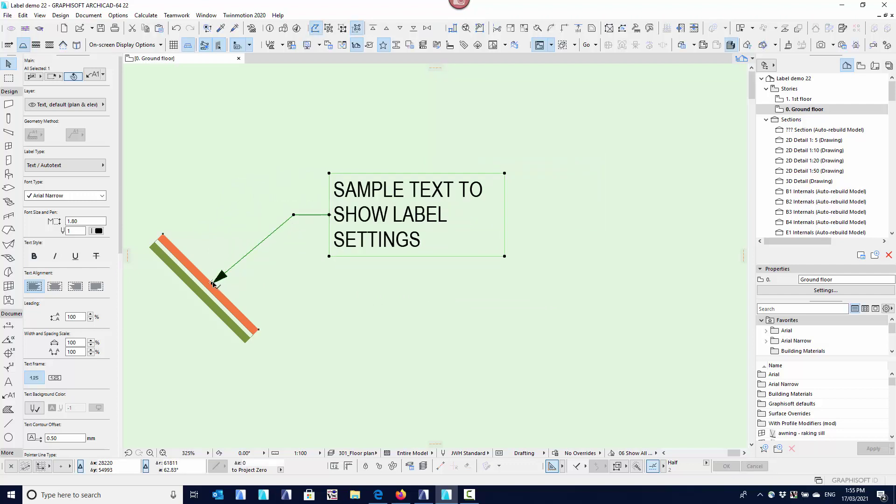
Move the label's arrowhead down along the upper diagonal wall, and reposition it in the empty space above the wall
{"action": "left_click", "coordinate": [212, 283]}
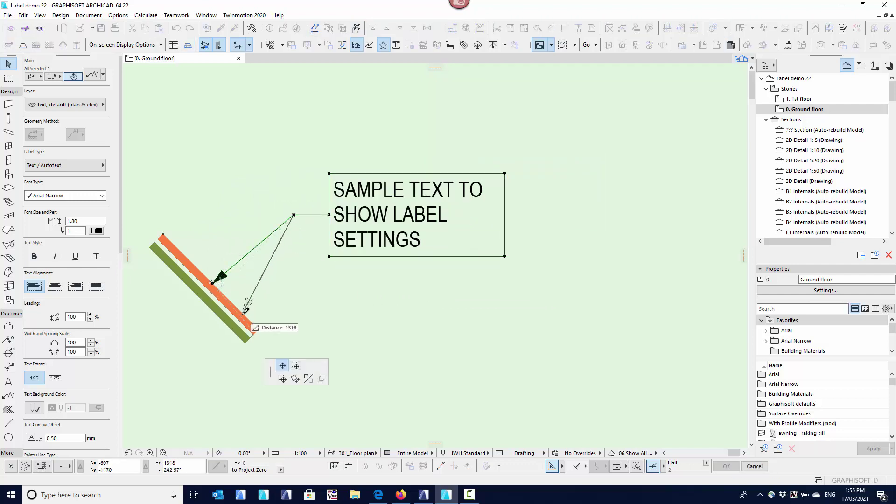
{"action": "left_click", "coordinate": [244, 312]}
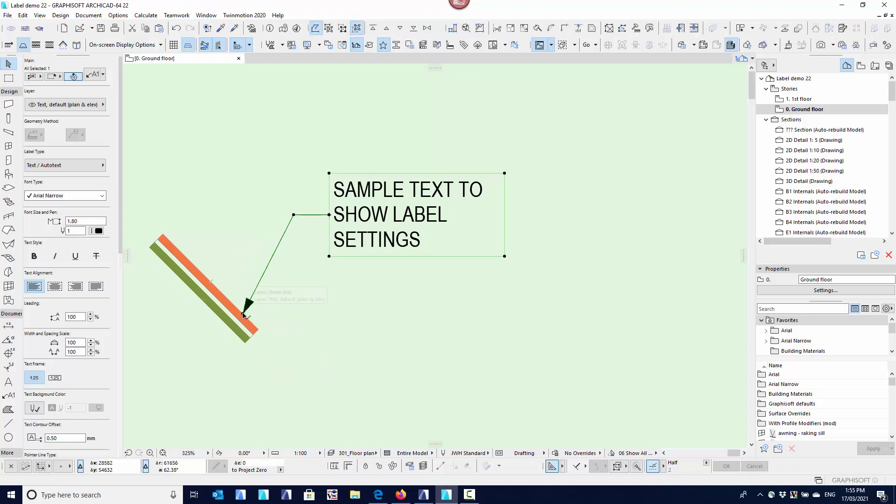
{"action": "left_click", "coordinate": [250, 303]}
{"action": "left_click", "coordinate": [221, 239]}
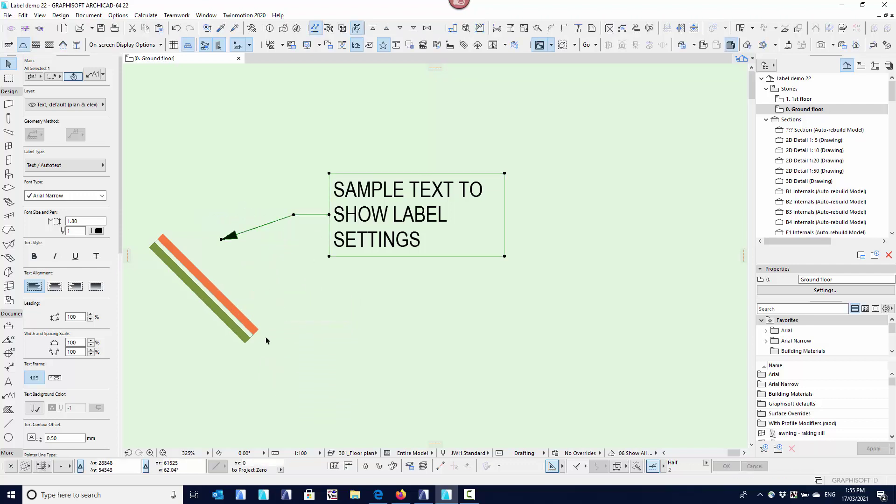
Select the upper diagonal wall and move it up-left and back down-right together with its associated label
{"action": "scroll", "coordinate": [305, 311], "scroll_direction": "down", "scroll_amount": 2}
{"action": "left_click", "coordinate": [302, 245]}
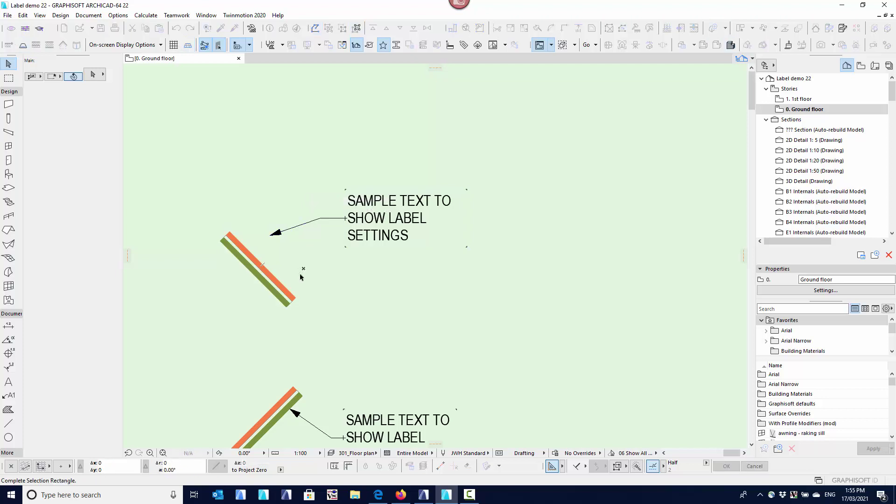
{"action": "left_click", "coordinate": [287, 290]}
{"action": "left_click", "coordinate": [287, 291]}
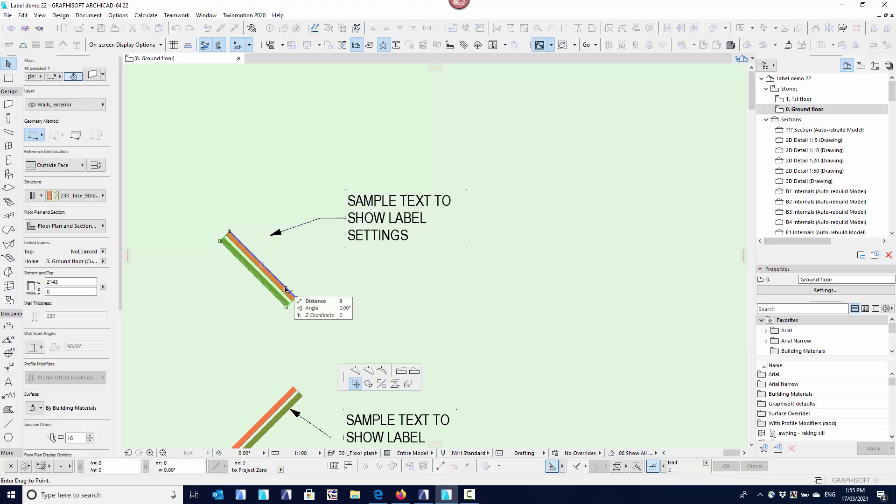
{"action": "left_click", "coordinate": [250, 215]}
{"action": "left_click", "coordinate": [248, 213]}
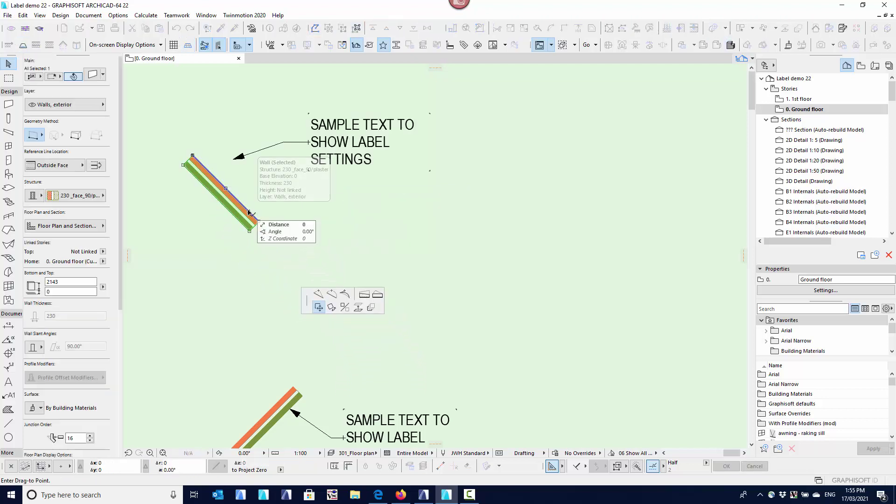
{"action": "left_click", "coordinate": [382, 318]}
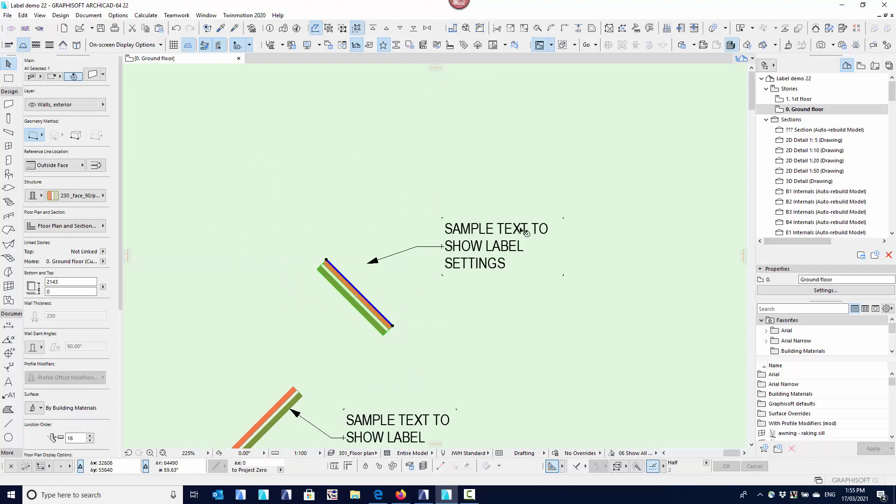
Select the upper wall's label, convert it to an independent label, and deselect it
{"action": "middle_click_drag", "start_coordinate": [315, 320], "coordinate": [290, 284]}
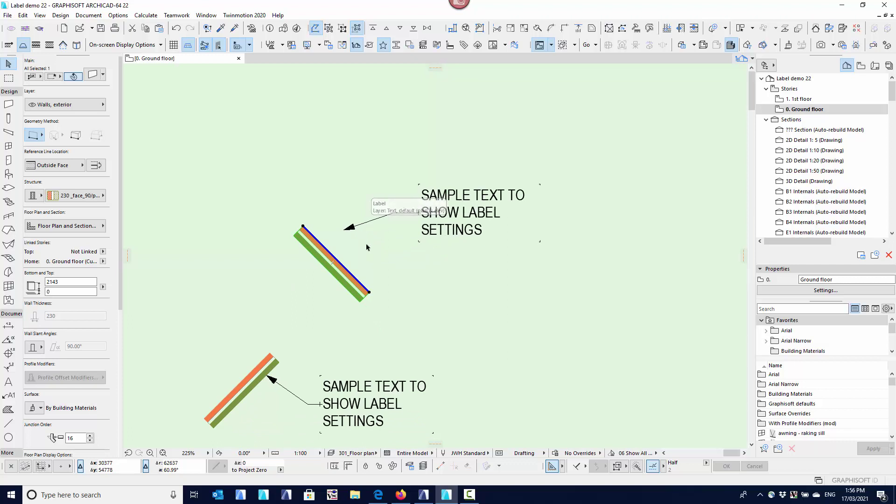
{"action": "left_click", "coordinate": [367, 224]}
{"action": "left_click", "coordinate": [367, 222]}
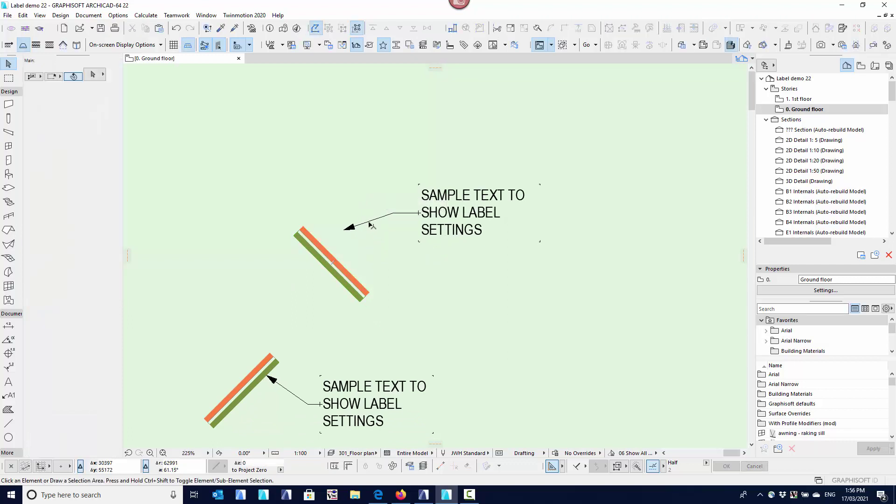
{"action": "left_click", "coordinate": [369, 224]}
{"action": "right_click", "coordinate": [365, 222]}
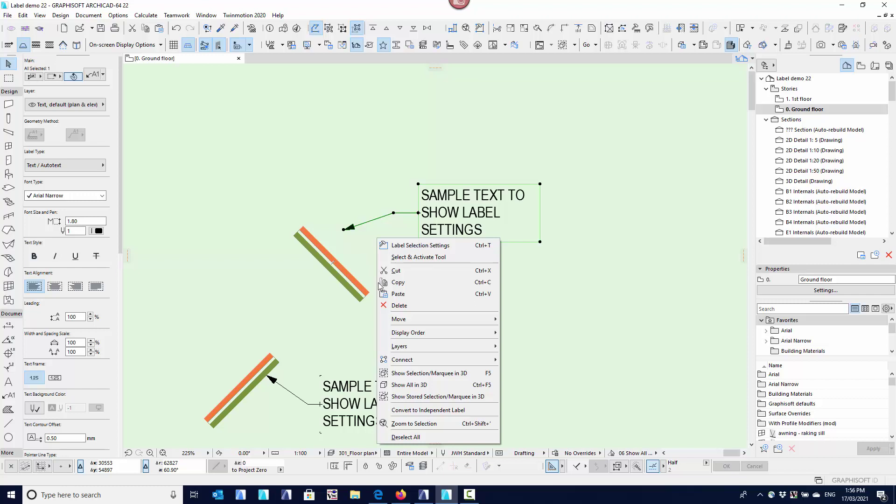
{"action": "left_click", "coordinate": [441, 411]}
{"action": "left_click", "coordinate": [351, 251]}
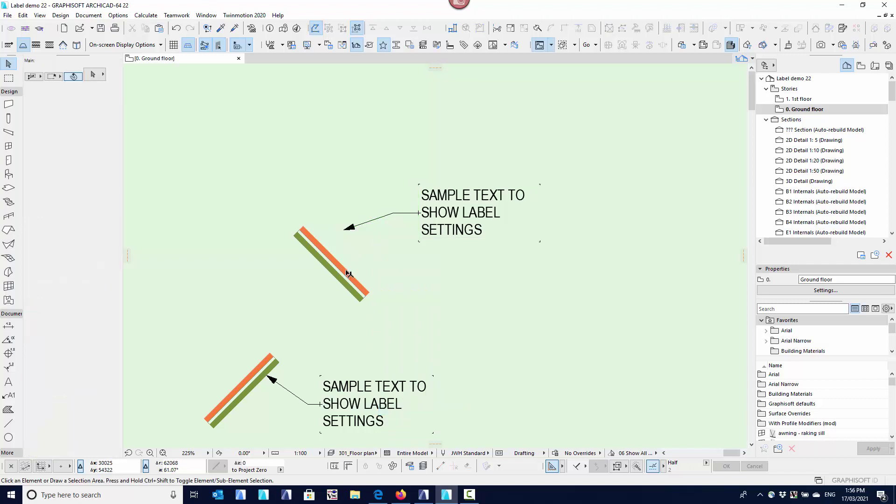
Move the upper diagonal wall up and to the left, away from the independent label, and deselect it
{"action": "left_click", "coordinate": [349, 274]}
{"action": "left_click", "coordinate": [346, 270]}
{"action": "left_click", "coordinate": [246, 209]}
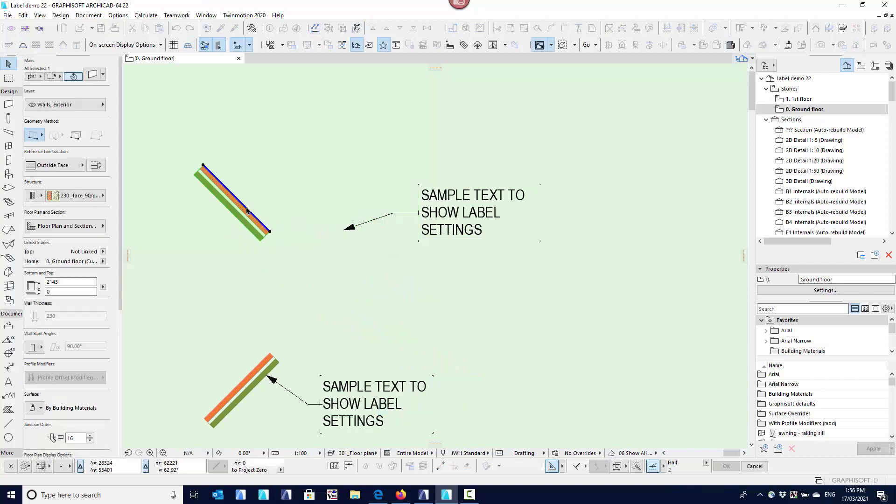
{"action": "left_click", "coordinate": [363, 253]}
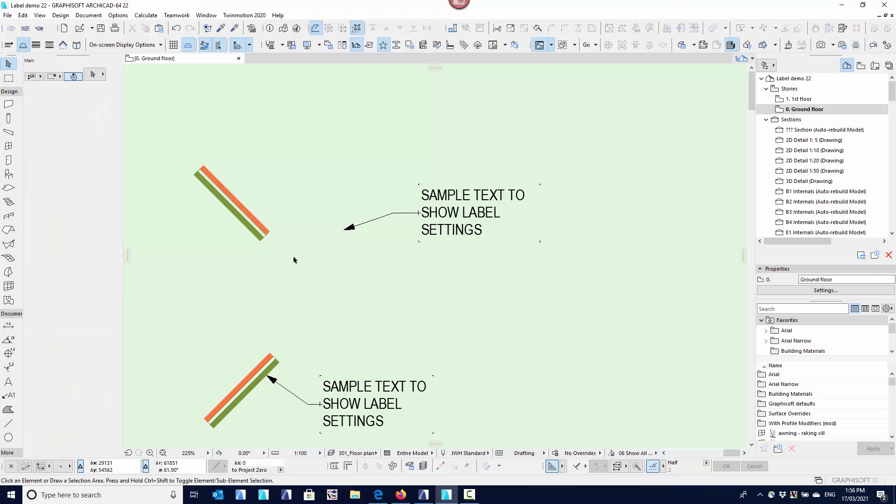
Select and deselect the independent label by its pointer to examine its nodes and its separation from the wall
{"action": "left_click", "coordinate": [363, 225]}
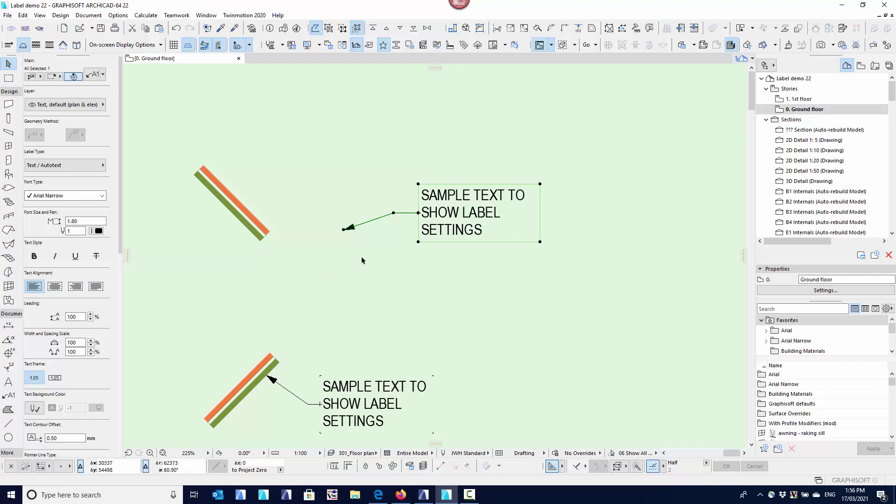
{"action": "left_click", "coordinate": [274, 213]}
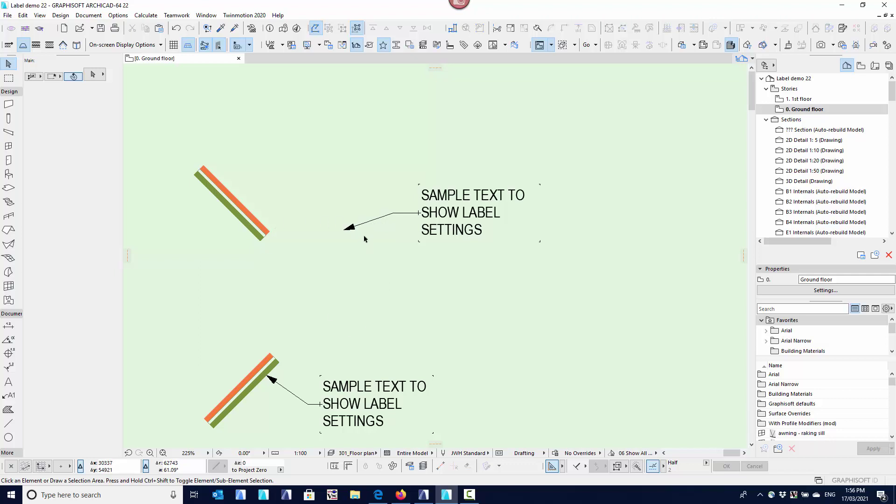
{"action": "left_click", "coordinate": [367, 222]}
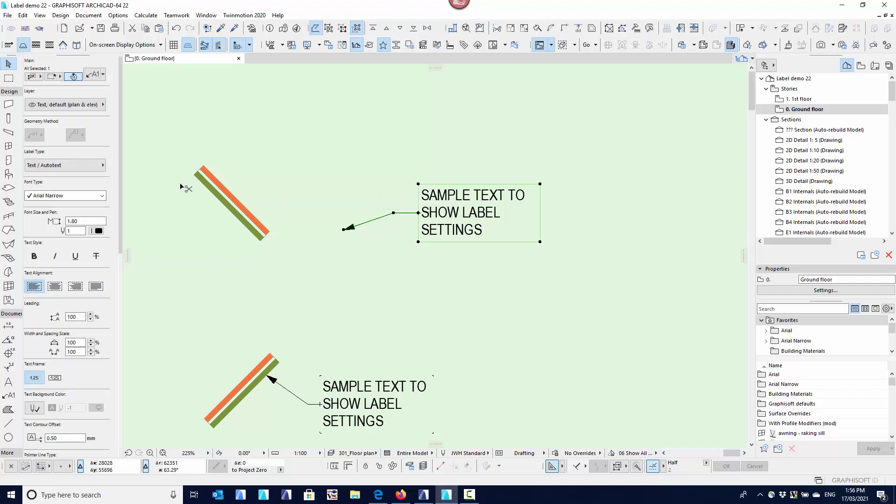
{"action": "left_click", "coordinate": [9, 63]}
{"action": "key", "text": "Escape"}
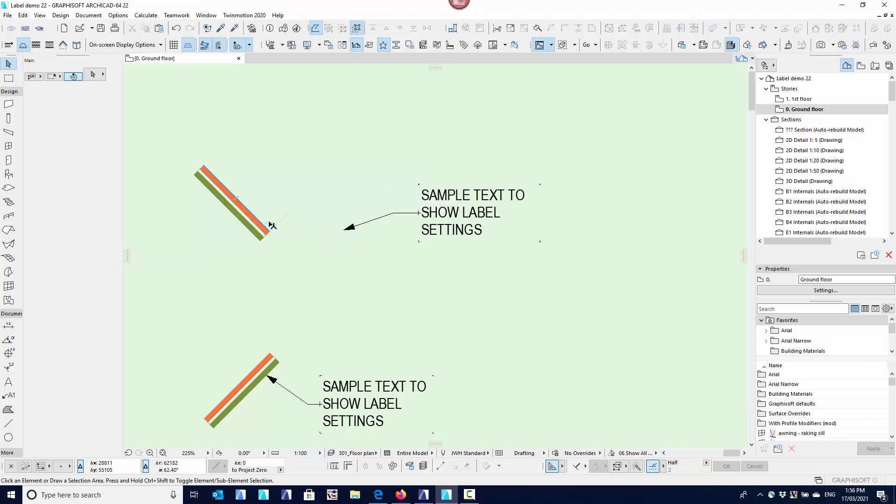
{"action": "left_click", "coordinate": [378, 220]}
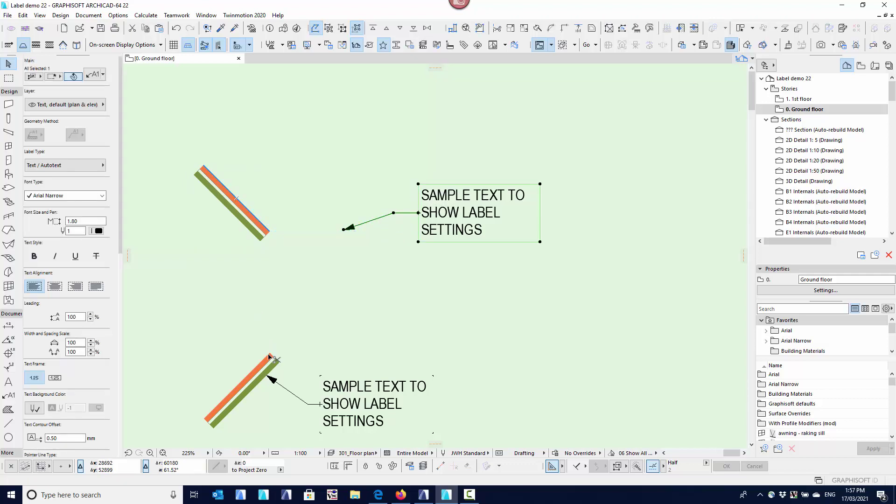
{"action": "key", "text": "Escape"}
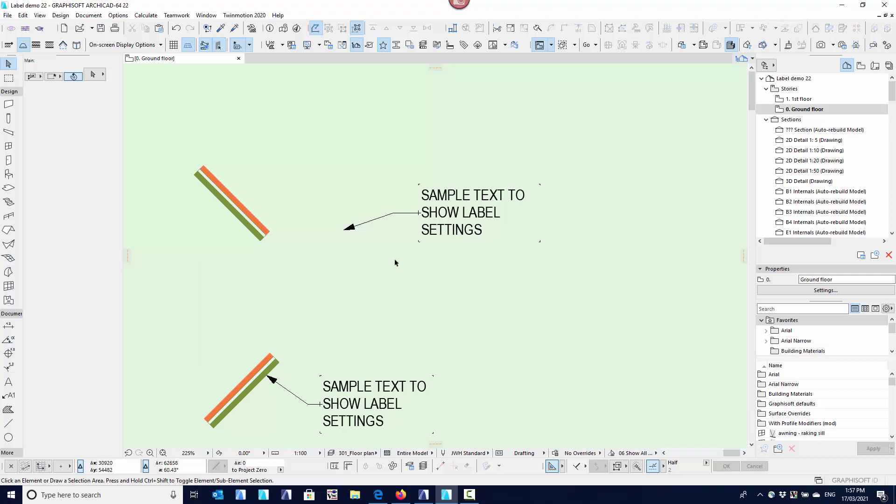
{"action": "mouse_move", "coordinate": [337, 259]}
{"action": "middle_mouse_down"}
{"action": "mouse_move", "coordinate": [392, 260]}
{"action": "mouse_move", "coordinate": [348, 268]}
{"action": "middle_mouse_up"}
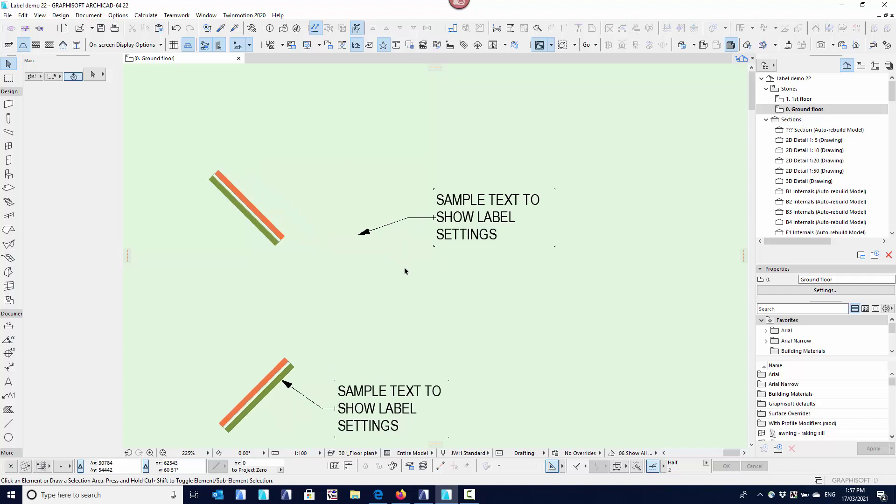
Clear the default text in the Label tool's default settings and accept the change
{"action": "left_click", "coordinate": [8, 397]}
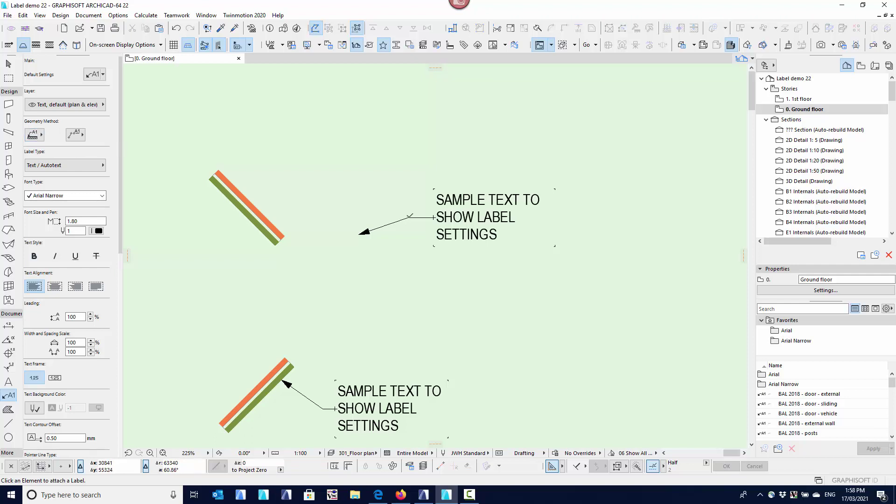
{"action": "left_click", "coordinate": [91, 76]}
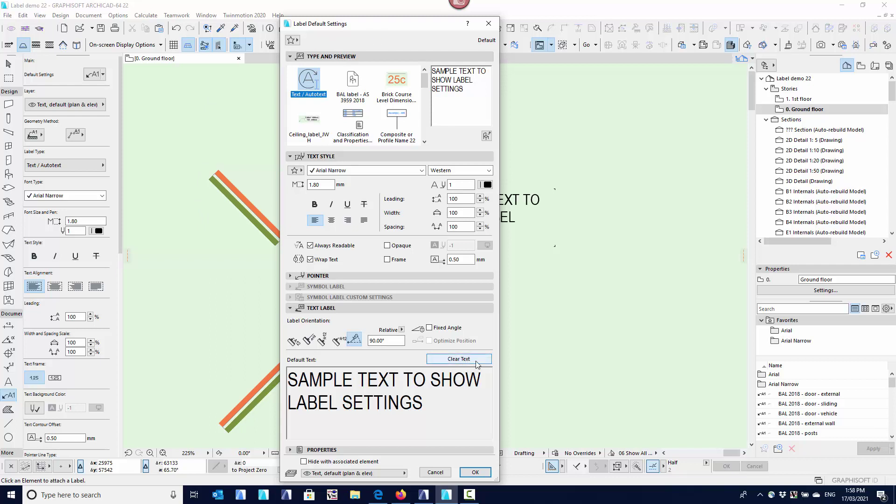
{"action": "left_click", "coordinate": [457, 361]}
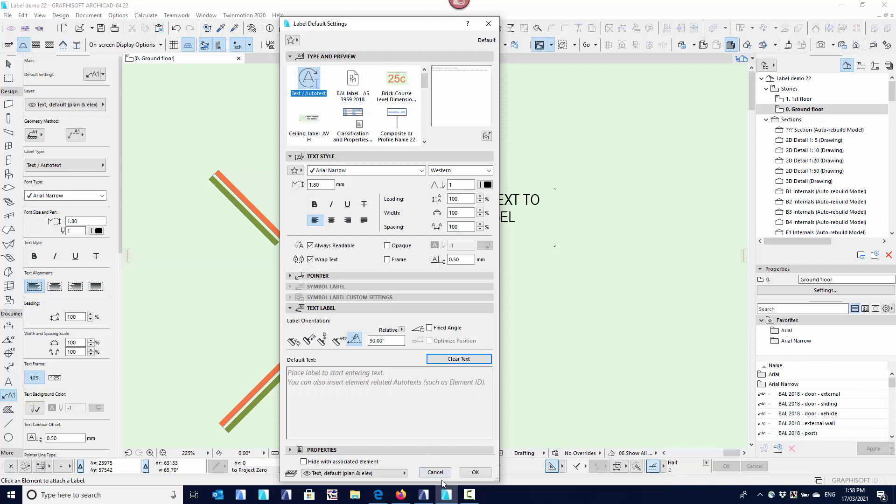
{"action": "left_click", "coordinate": [475, 472]}
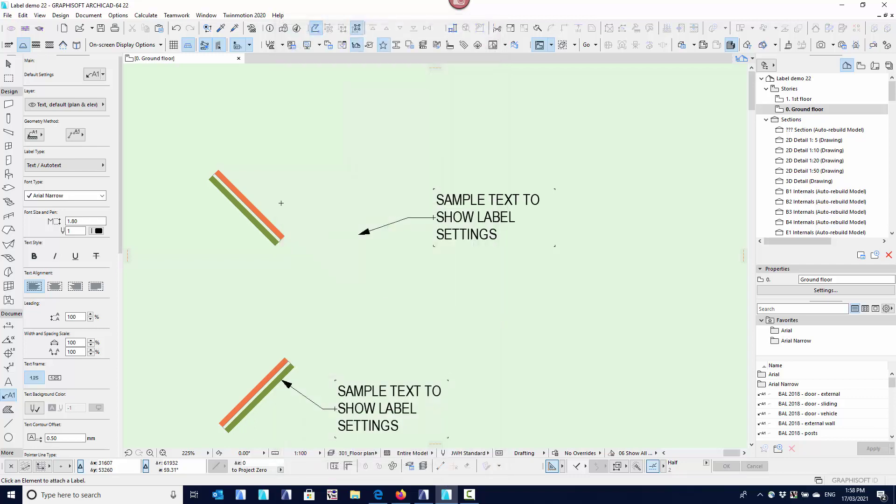
Set the Label tool's relative rotation to 0° while starting a label on the upper diagonal wall, and cancel that label
{"action": "left_click", "coordinate": [244, 192]}
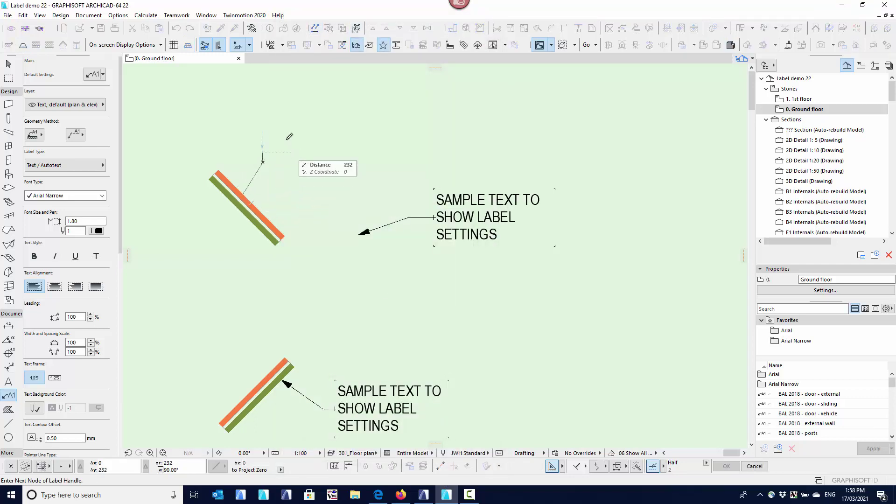
{"action": "scroll", "coordinate": [54, 353], "scroll_direction": "down", "scroll_amount": 8}
{"action": "scroll", "coordinate": [55, 353], "scroll_direction": "down", "scroll_amount": 3}
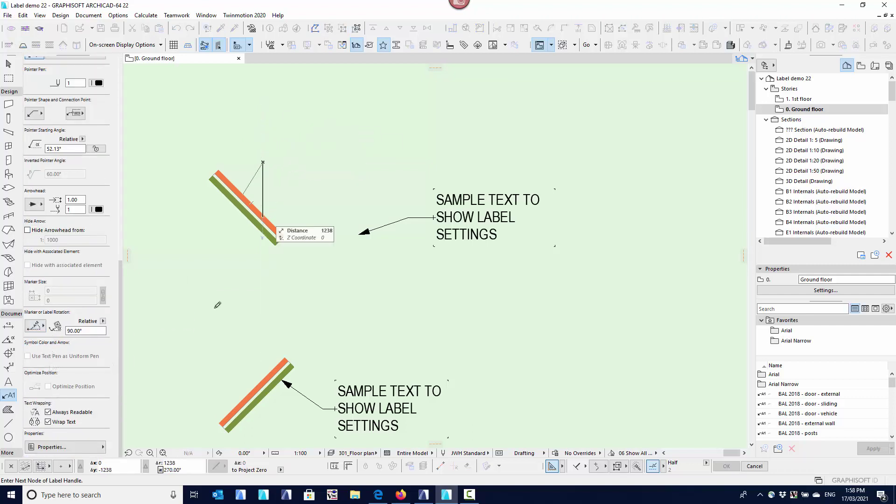
{"action": "left_click_drag", "start_coordinate": [103, 330], "coordinate": [62, 330]}
{"action": "type", "text": "0"}
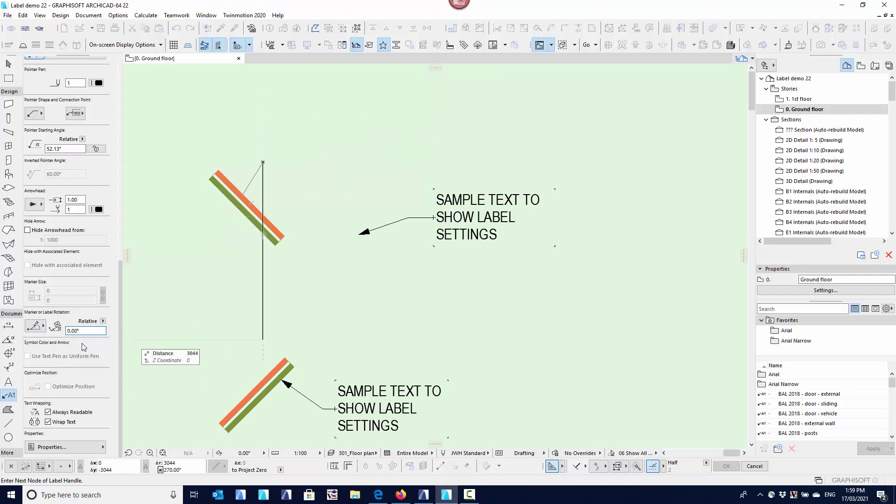
{"action": "right_click", "coordinate": [300, 135]}
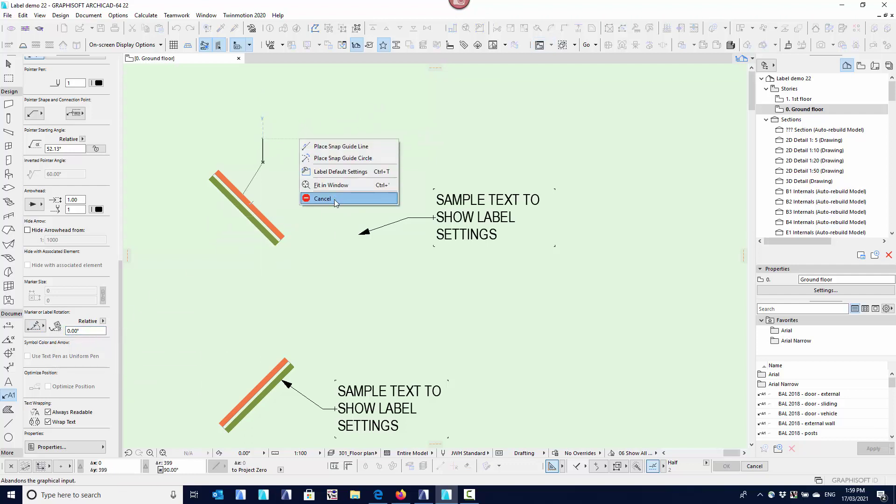
{"action": "left_click", "coordinate": [354, 200]}
{"action": "left_click", "coordinate": [266, 225]}
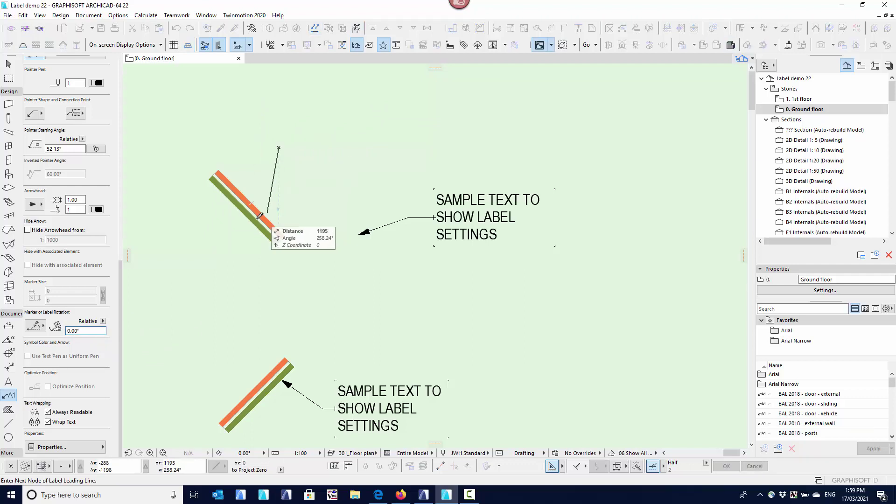
{"action": "right_click", "coordinate": [279, 148]}
{"action": "left_click", "coordinate": [316, 243]}
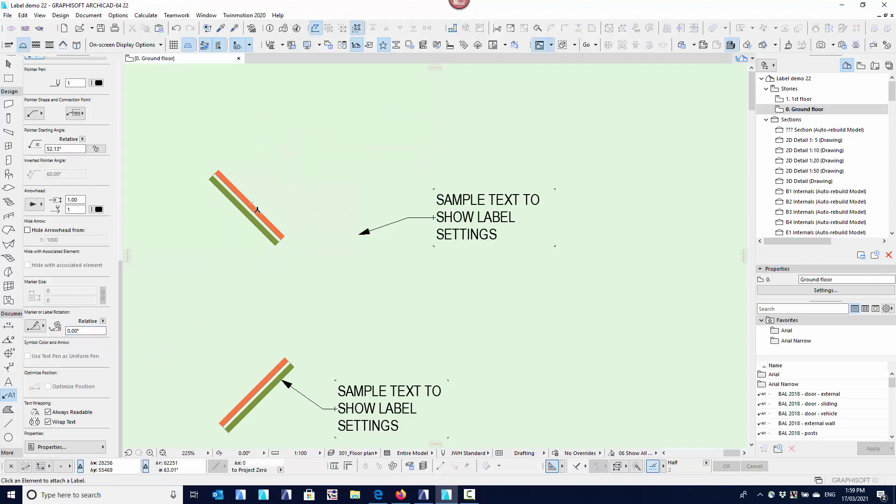
Place an associated label with a bent pointer on the upper diagonal wall, reading "I can type anything"
{"action": "left_click", "coordinate": [259, 207]}
{"action": "left_click", "coordinate": [282, 152]}
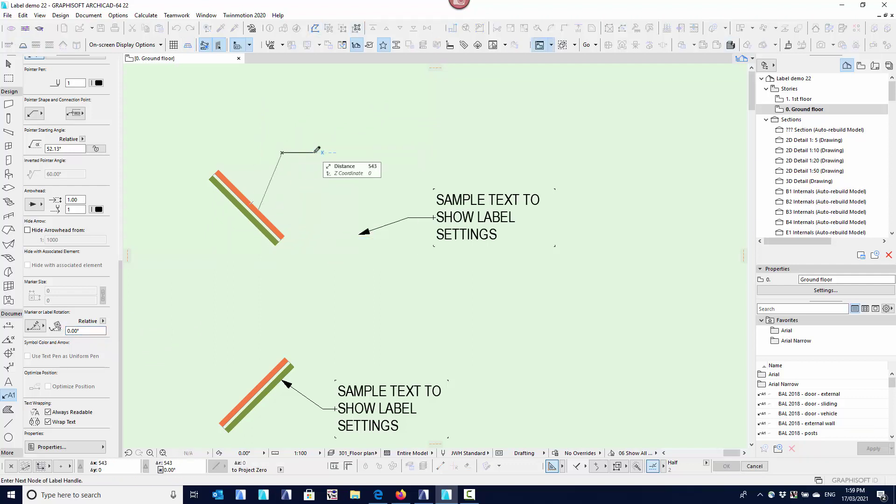
{"action": "left_click", "coordinate": [314, 152]}
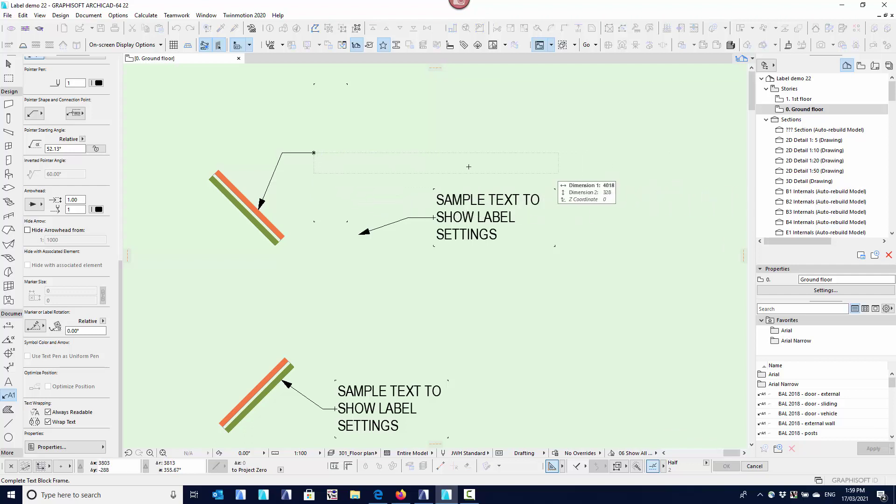
{"action": "left_click", "coordinate": [315, 151]}
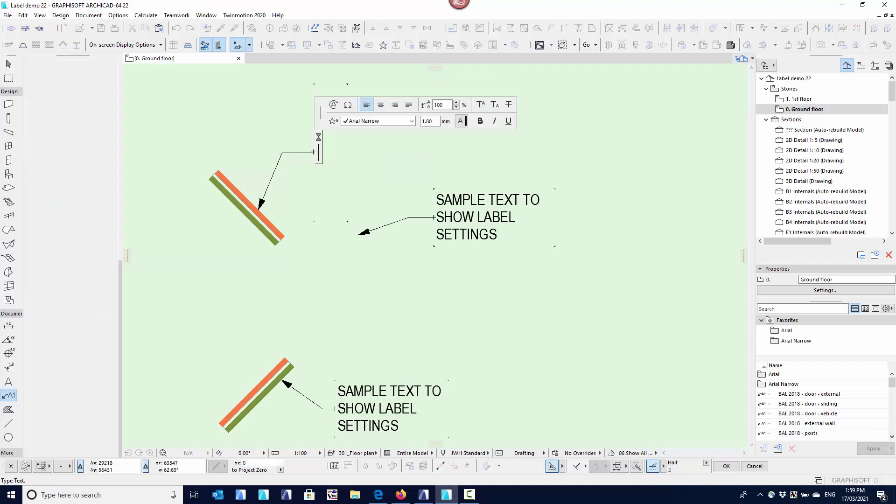
{"action": "type", "text": "I can typ"}
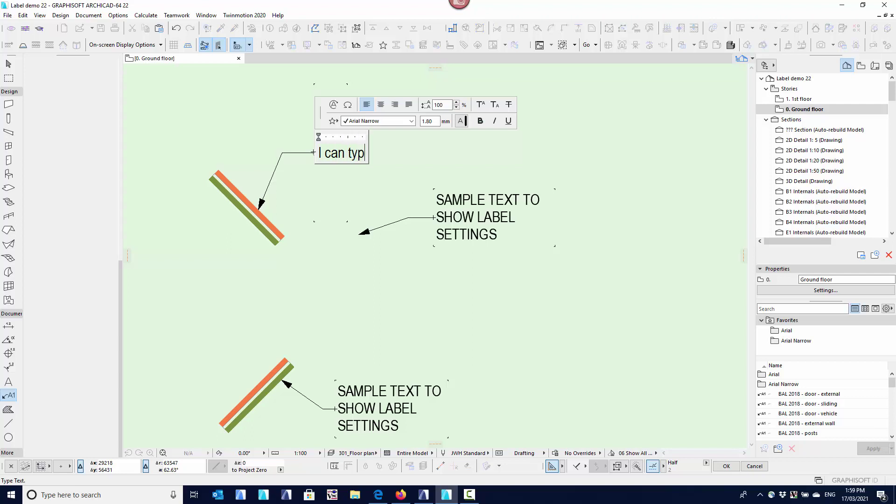
{"action": "type", "text": "e anything"}
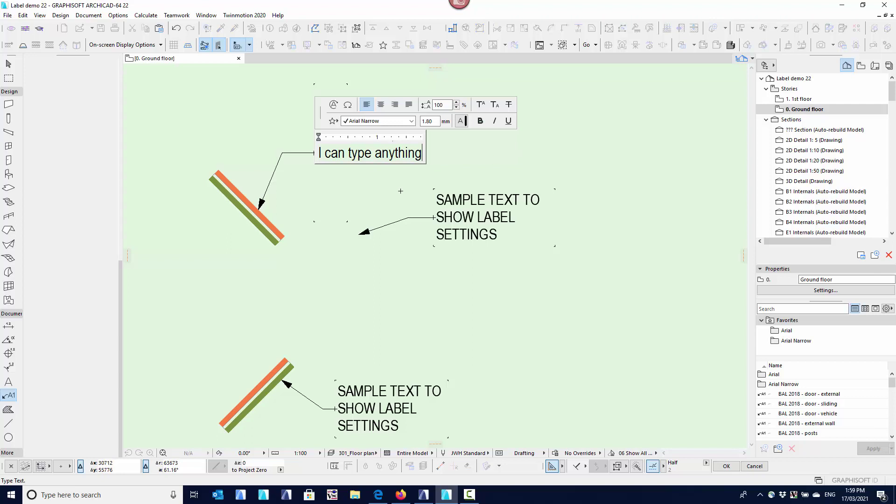
{"action": "left_click", "coordinate": [345, 193]}
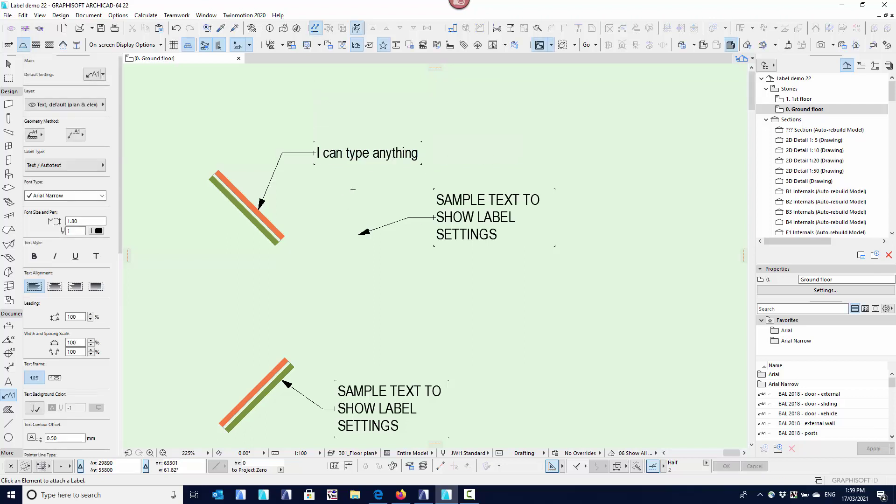
Place a second empty label pointing at the upper end of the same diagonal wall, above the "I can type anything" label
{"action": "scroll", "coordinate": [333, 183], "scroll_direction": "down", "scroll_amount": 1}
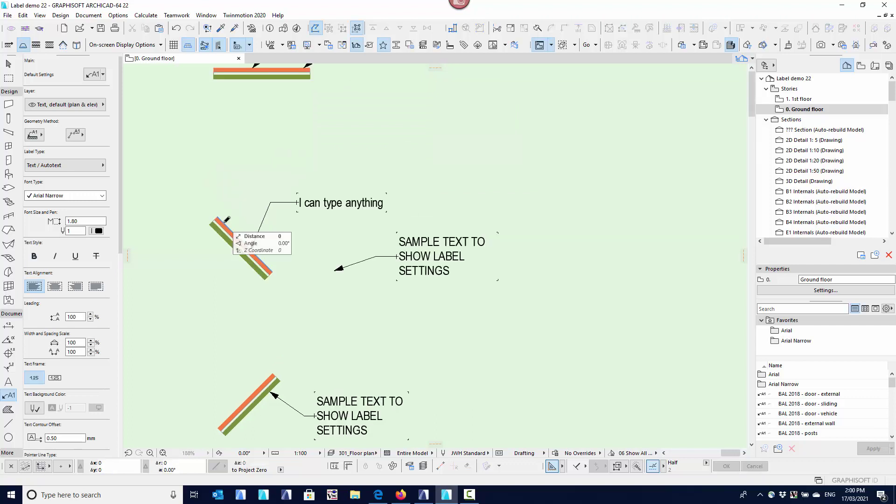
{"action": "left_click", "coordinate": [224, 179]}
{"action": "left_click", "coordinate": [275, 87]}
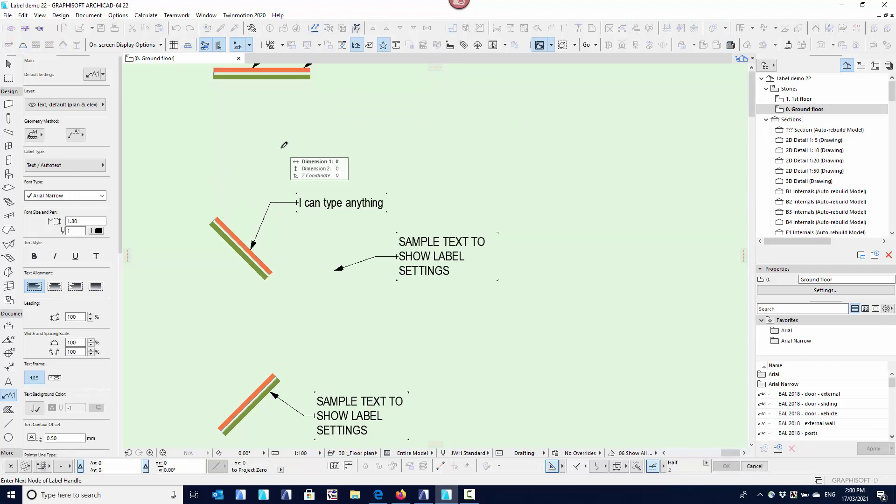
{"action": "left_click", "coordinate": [284, 148]}
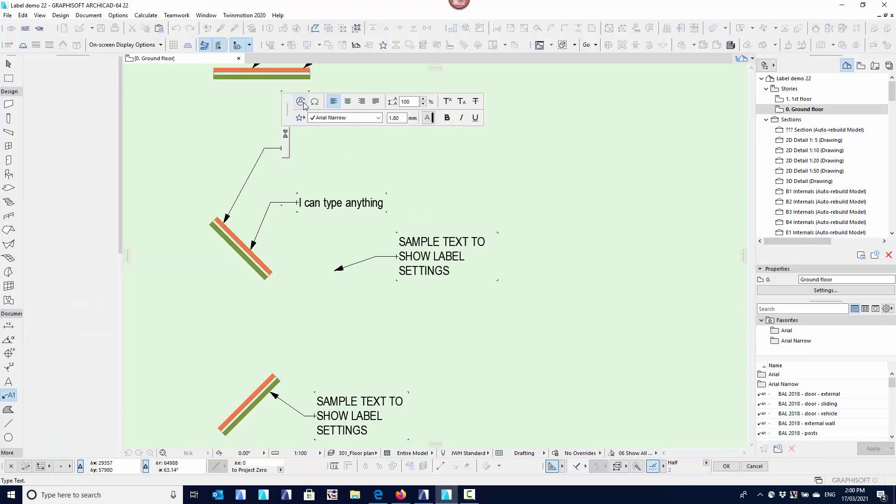
Open the autotext field list for the new label and examine its General Parameters and Wall groups
{"action": "left_click", "coordinate": [301, 102]}
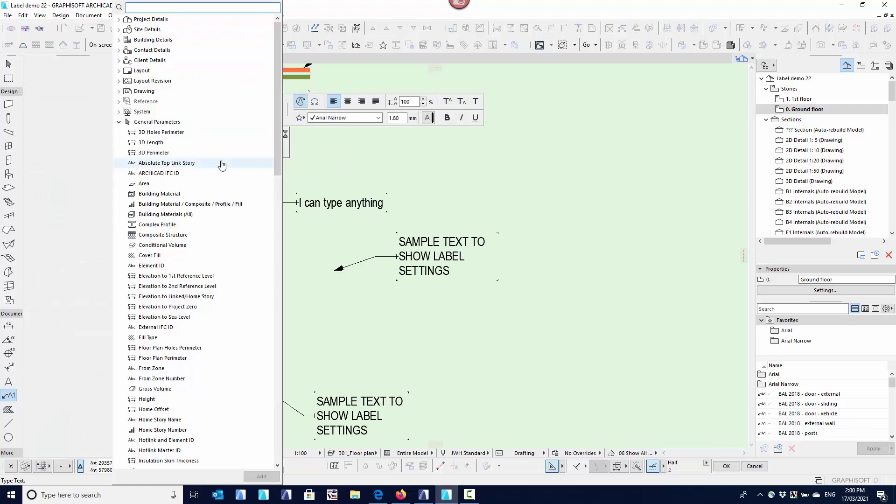
{"action": "left_click", "coordinate": [118, 122]}
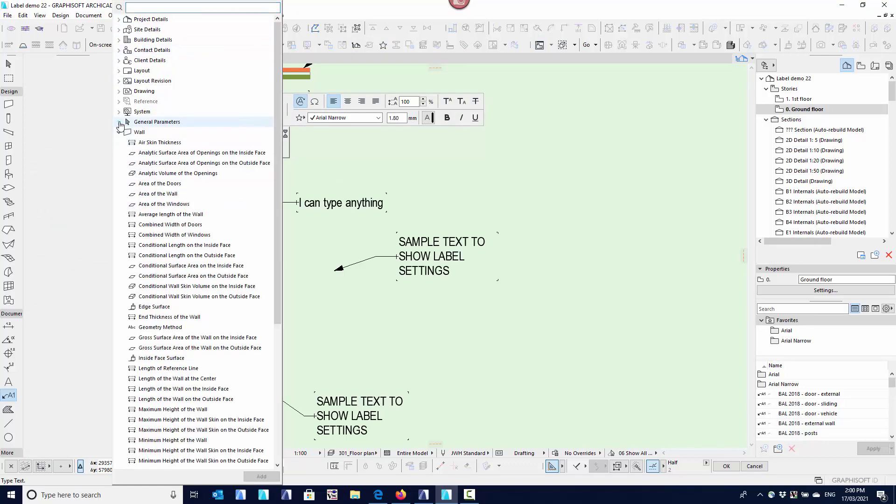
{"action": "left_click", "coordinate": [118, 132]}
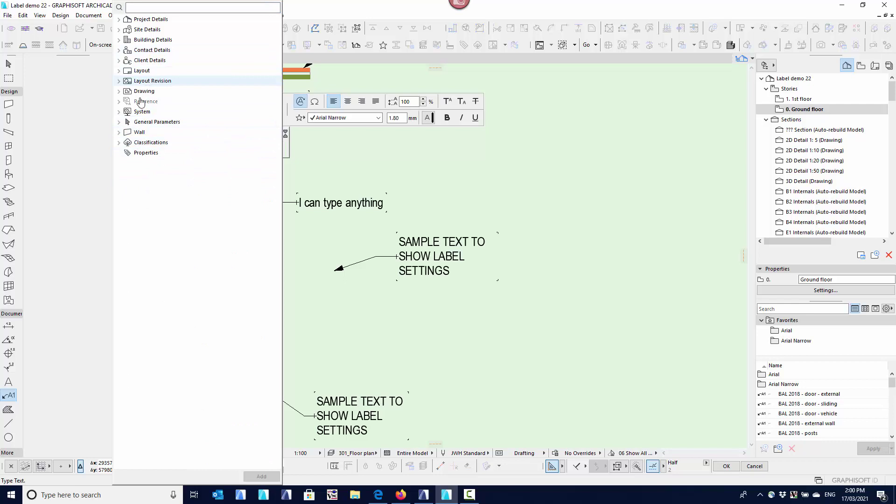
{"action": "left_click", "coordinate": [118, 122]}
{"action": "scroll", "coordinate": [177, 148], "scroll_direction": "down", "scroll_amount": 3}
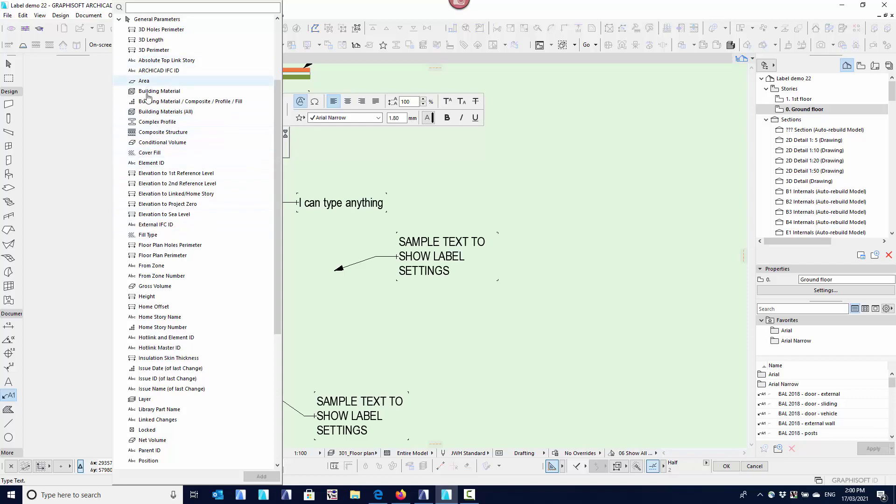
{"action": "scroll", "coordinate": [167, 162], "scroll_direction": "up", "scroll_amount": 3}
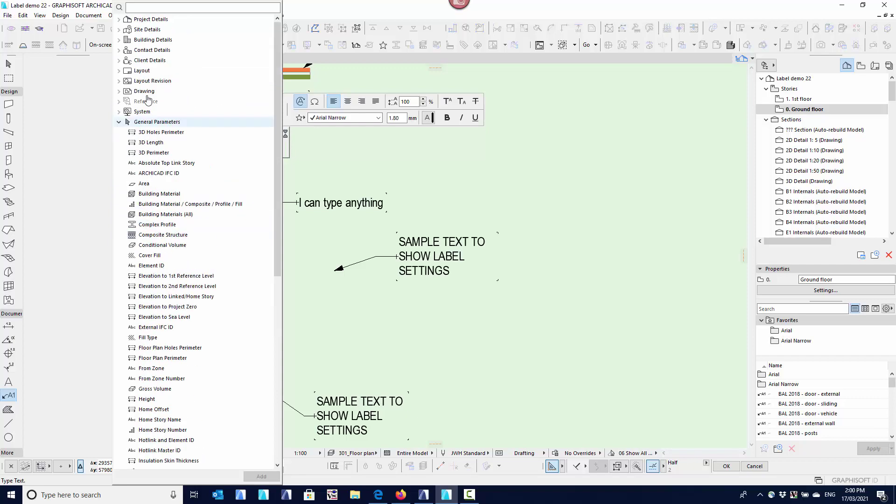
{"action": "left_click", "coordinate": [118, 122]}
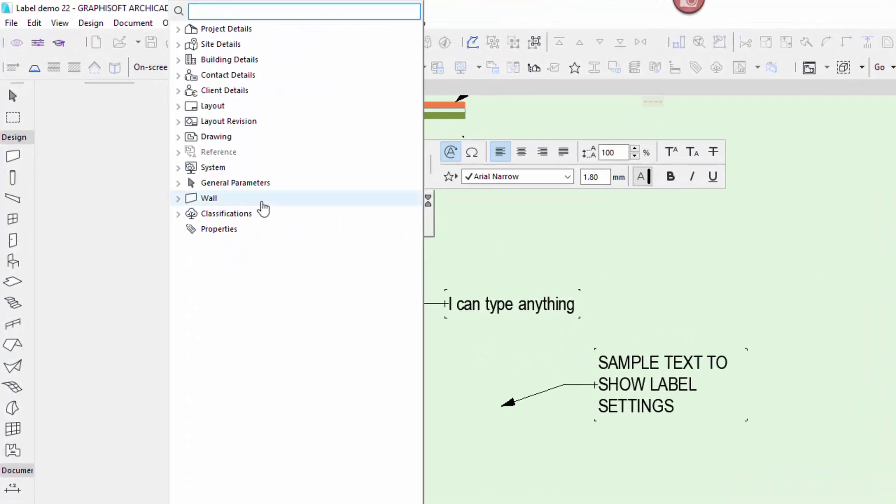
Search the autotext fields for "composite" and insert the Composite Structure field into the label
{"action": "type", "text": "composite"}
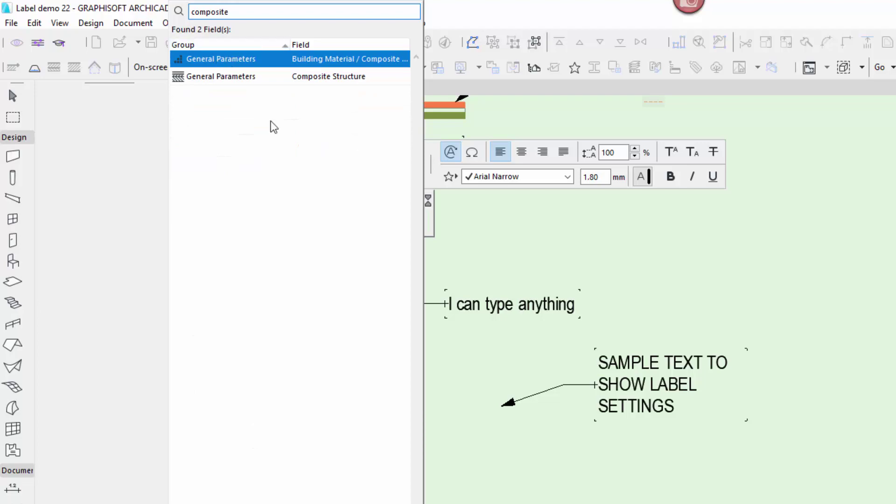
{"action": "left_click", "coordinate": [312, 81]}
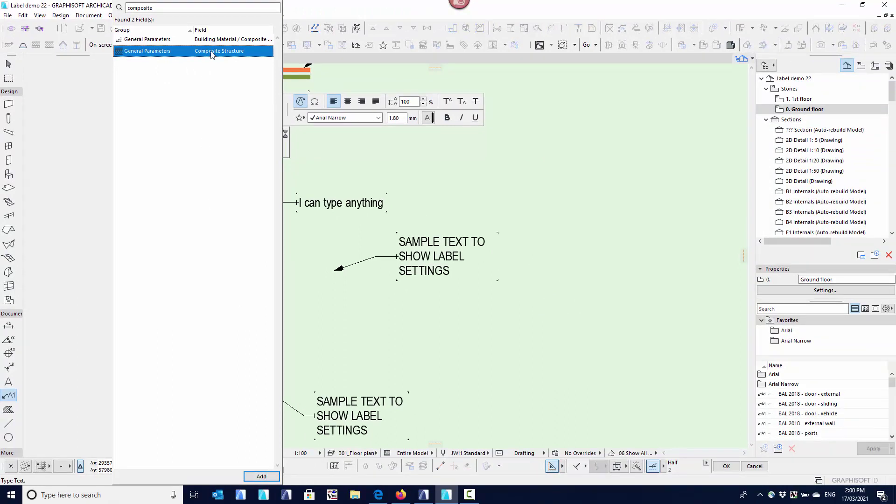
{"action": "double_click", "coordinate": [212, 55]}
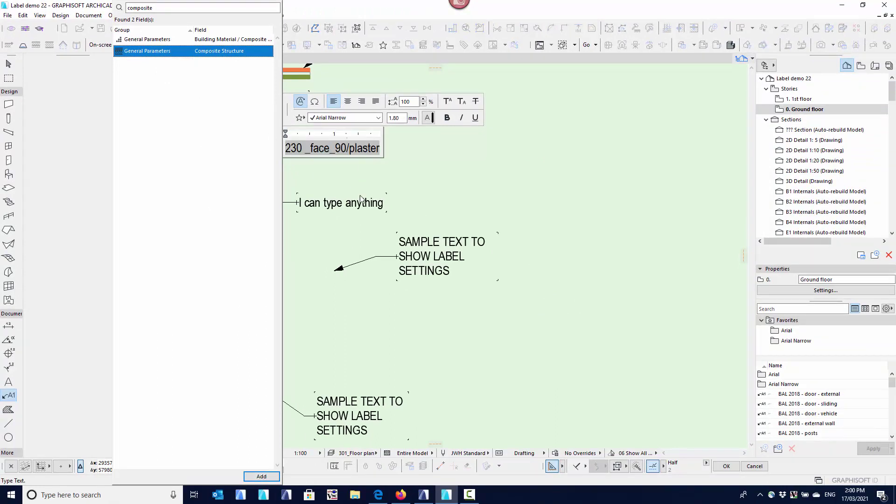
Add the General Parameters Height autotext field after the composite name, followed by the word "high"
{"action": "left_click", "coordinate": [380, 154]}
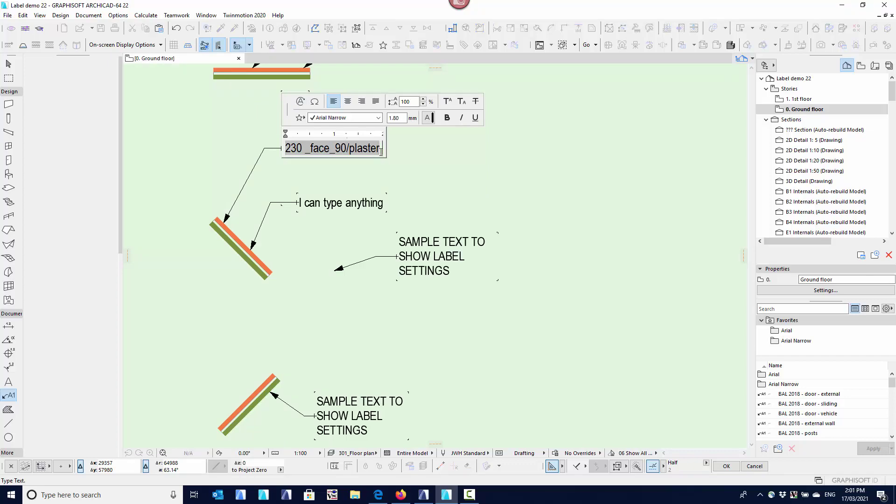
{"action": "left_click", "coordinate": [299, 117]}
{"action": "type", "text": "heigh"}
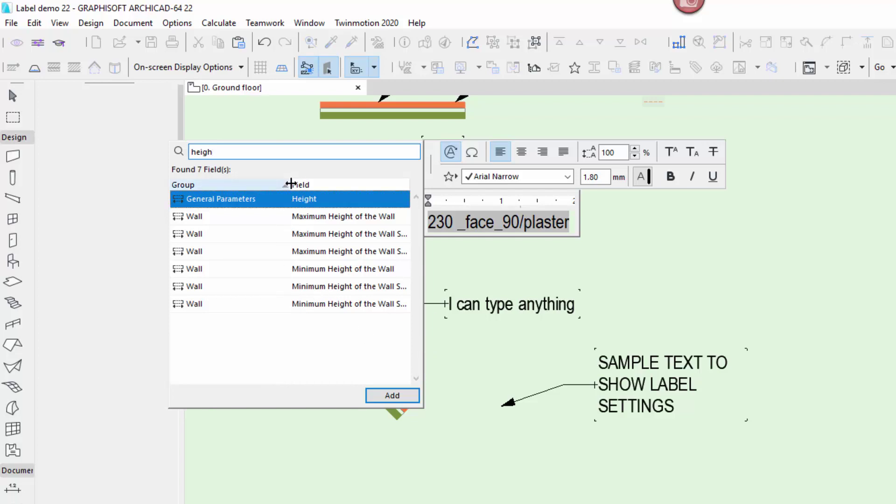
{"action": "left_click_drag", "start_coordinate": [290, 185], "coordinate": [235, 195]}
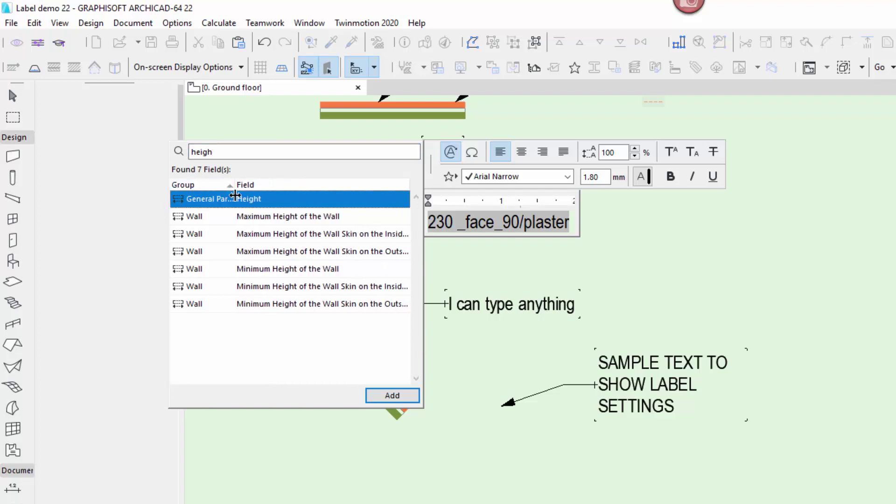
{"action": "left_click", "coordinate": [293, 217]}
{"action": "left_click", "coordinate": [257, 200]}
{"action": "double_click", "coordinate": [260, 199]}
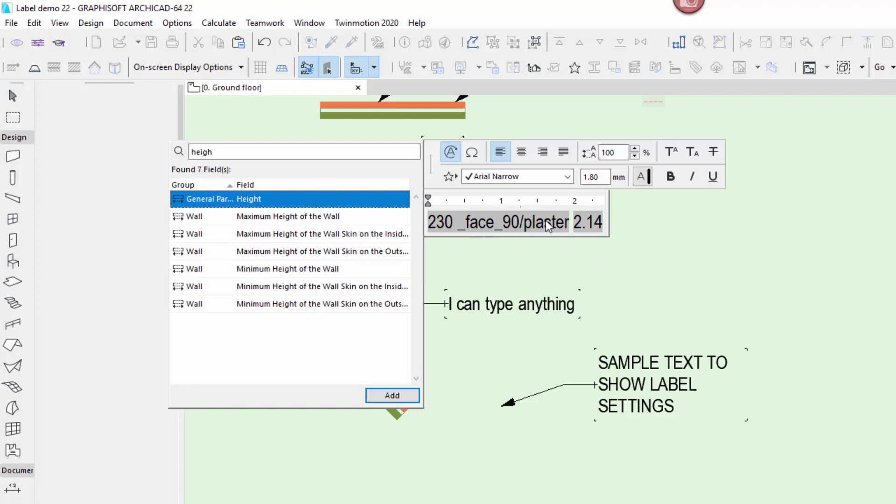
{"action": "left_click", "coordinate": [604, 222]}
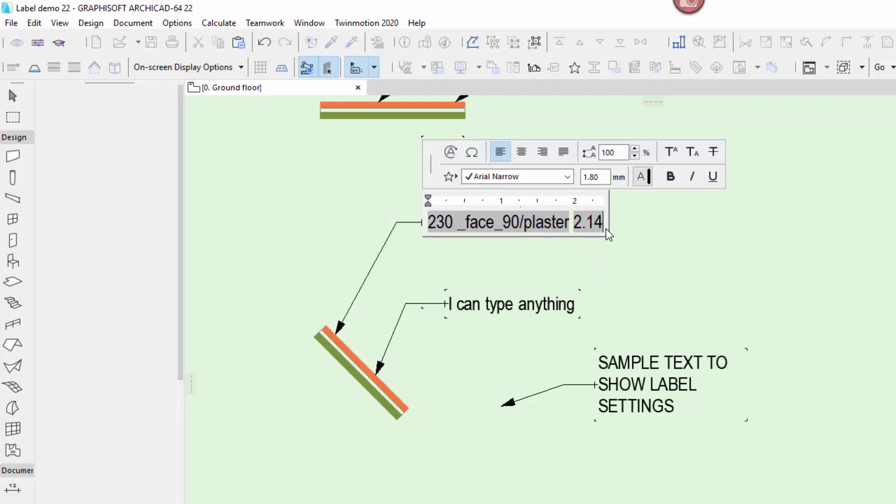
{"action": "type", "text": "high"}
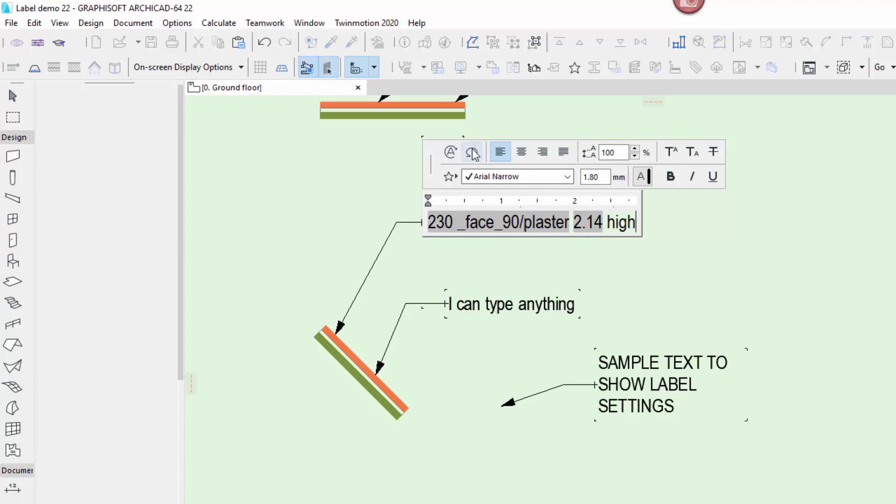
Format the label's height field as bold, orange, 3 mm text, finish the label, and switch to the Arrow tool
{"action": "left_click", "coordinate": [578, 223]}
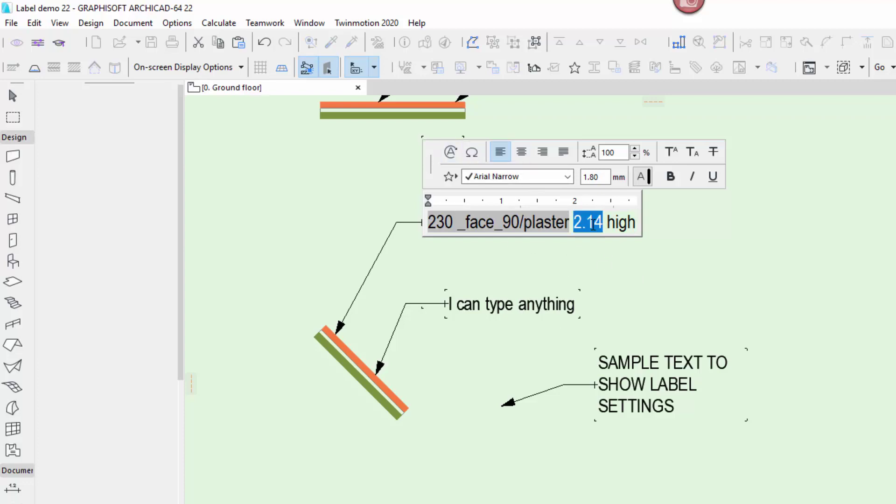
{"action": "left_click", "coordinate": [648, 185]}
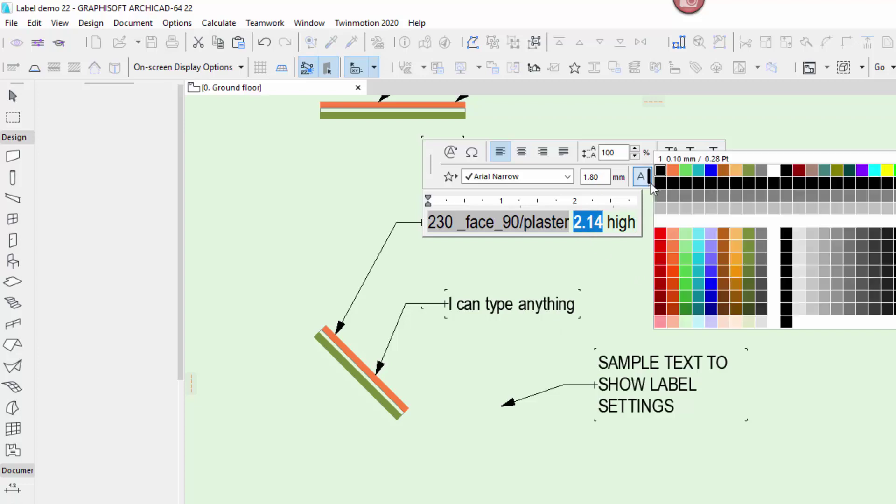
{"action": "left_click", "coordinate": [673, 181]}
{"action": "double_click", "coordinate": [606, 178]}
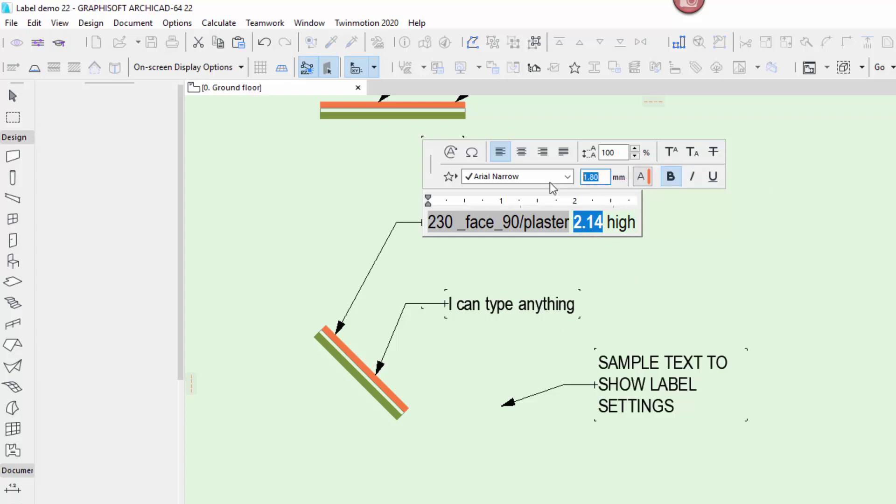
{"action": "type", "text": "3"}
{"action": "key", "text": "Return"}
{"action": "left_click", "coordinate": [579, 252]}
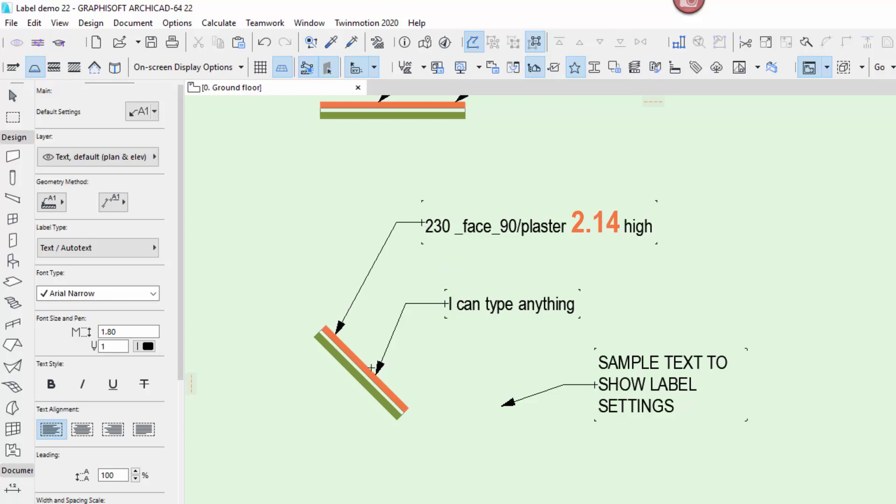
{"action": "left_click", "coordinate": [13, 95]}
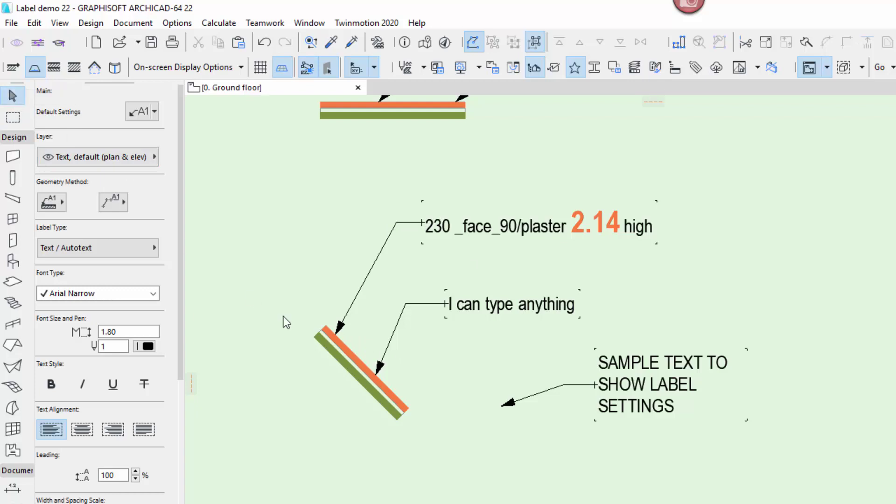
Select the diagonal wall and change its composite structure to "_70 steel int leaf of cavity"
{"action": "left_click", "coordinate": [350, 350]}
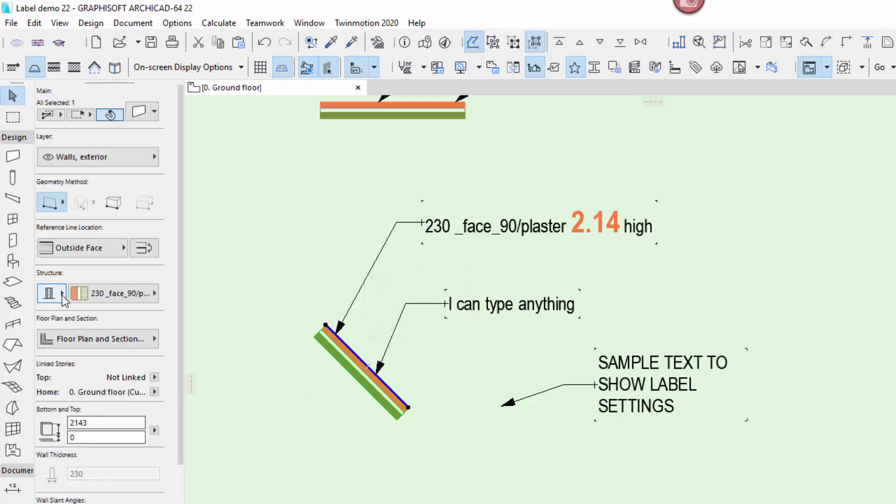
{"action": "left_click", "coordinate": [93, 296]}
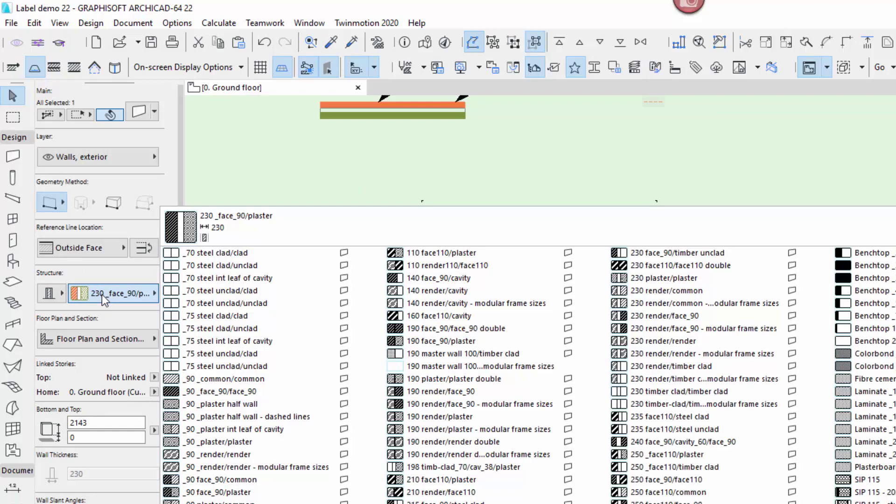
{"action": "left_click", "coordinate": [206, 280]}
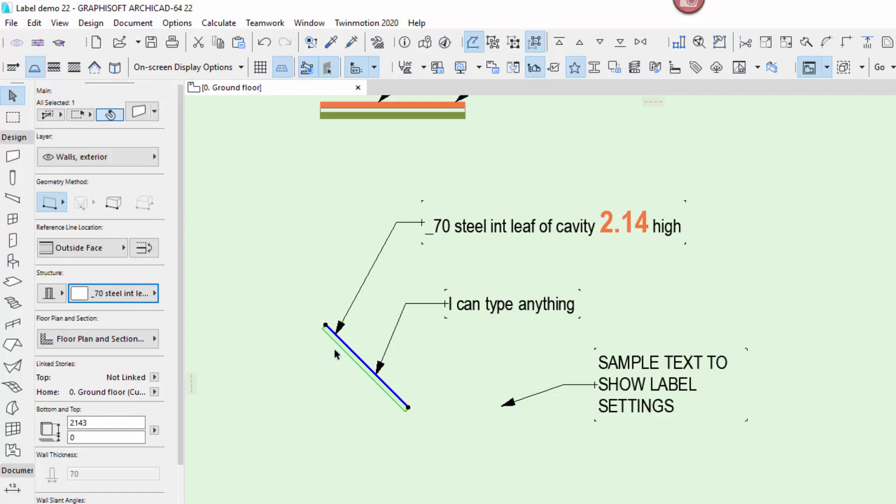
Set the selected diagonal wall's height to 3000
{"action": "left_click", "coordinate": [107, 422]}
{"action": "type", "text": "300"}
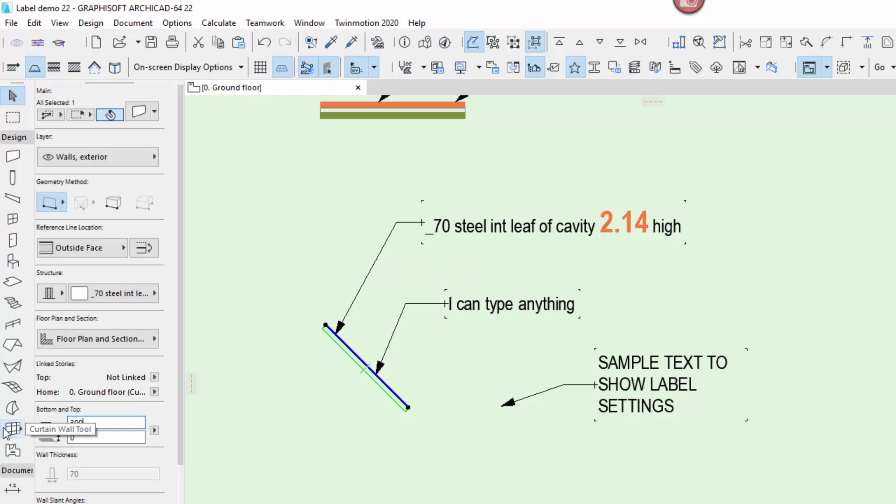
{"action": "type", "text": "0"}
{"action": "key", "text": "Return"}
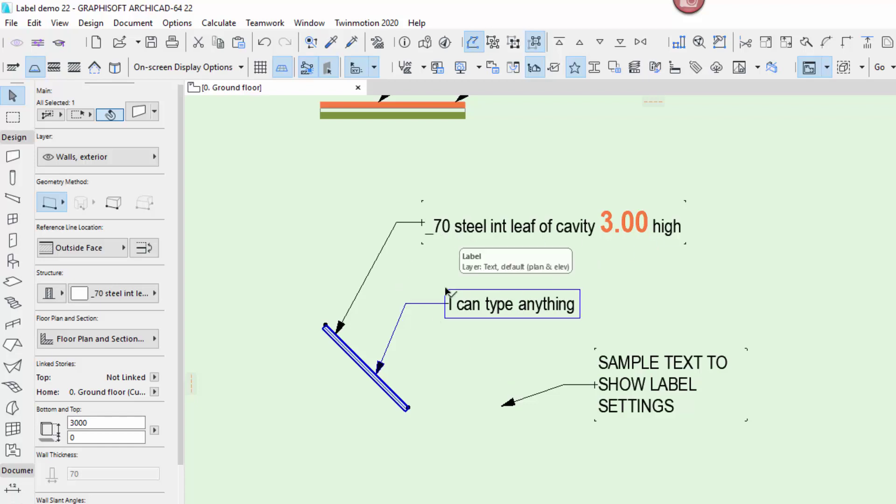
Activate the Label tool and examine the available label types, keeping Text / Autotext as the default
{"action": "middle_click_drag", "start_coordinate": [397, 277], "coordinate": [411, 310]}
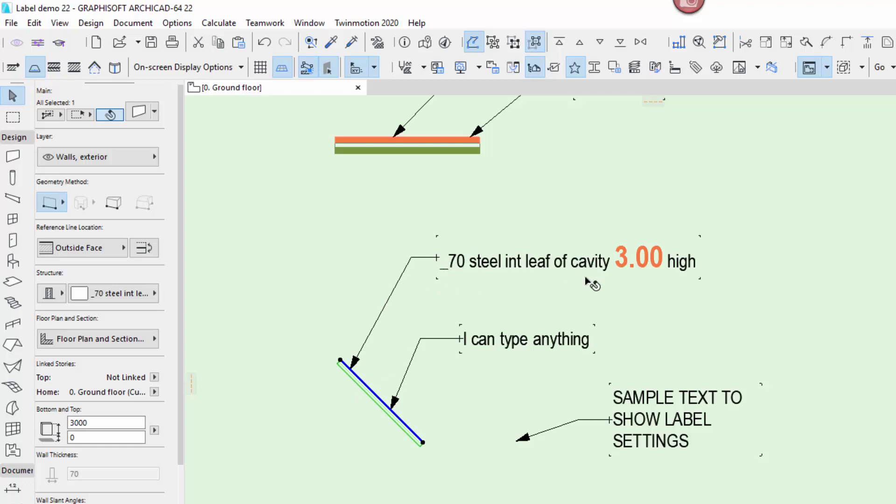
{"action": "scroll", "coordinate": [326, 322], "scroll_direction": "down", "scroll_amount": 3}
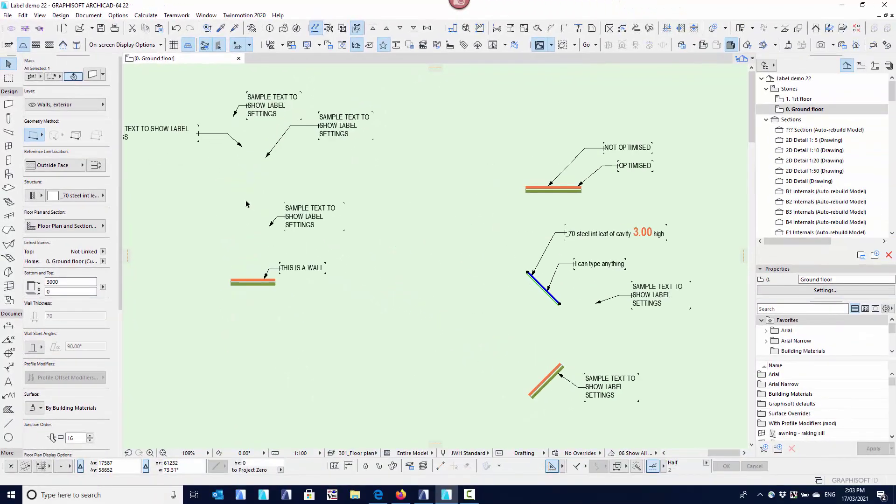
{"action": "middle_click_drag", "start_coordinate": [246, 204], "coordinate": [306, 214]}
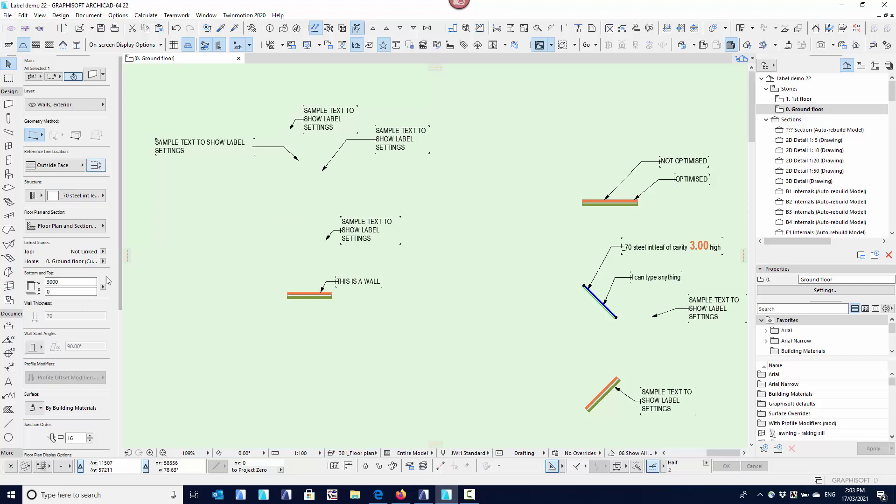
{"action": "scroll", "coordinate": [330, 340], "scroll_direction": "down", "scroll_amount": 2}
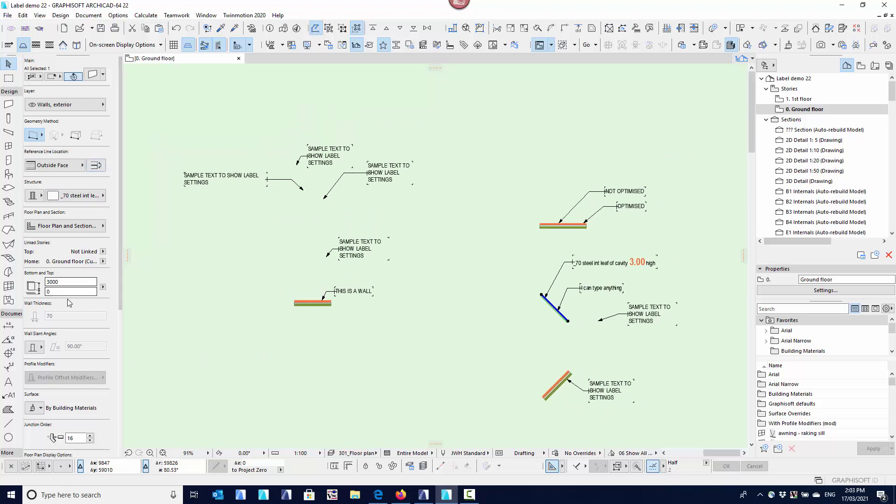
{"action": "left_click", "coordinate": [9, 395]}
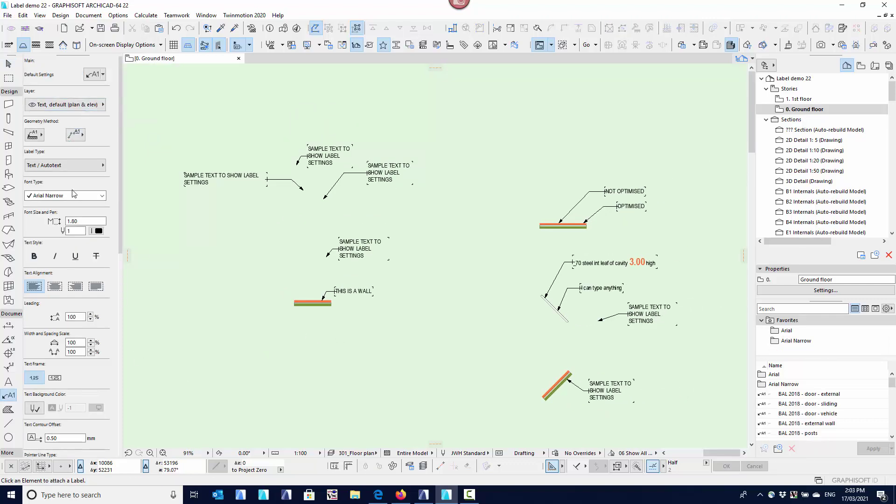
{"action": "left_click", "coordinate": [73, 169]}
{"action": "left_click", "coordinate": [256, 258]}
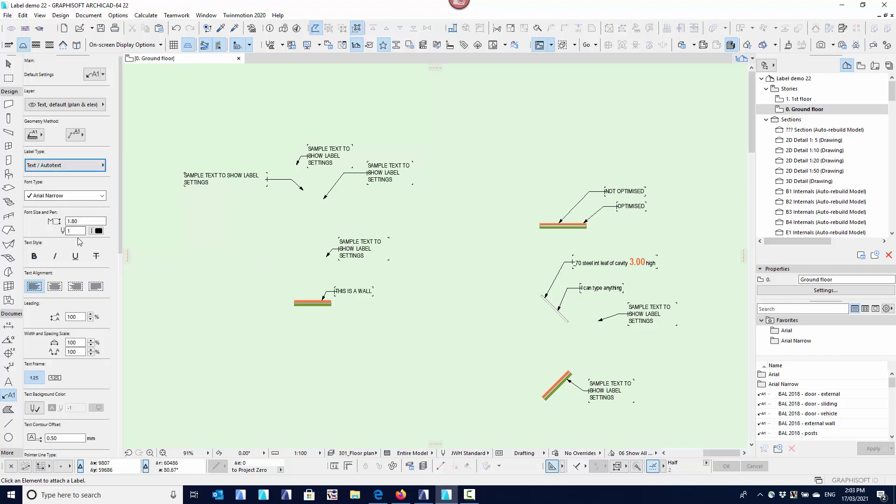